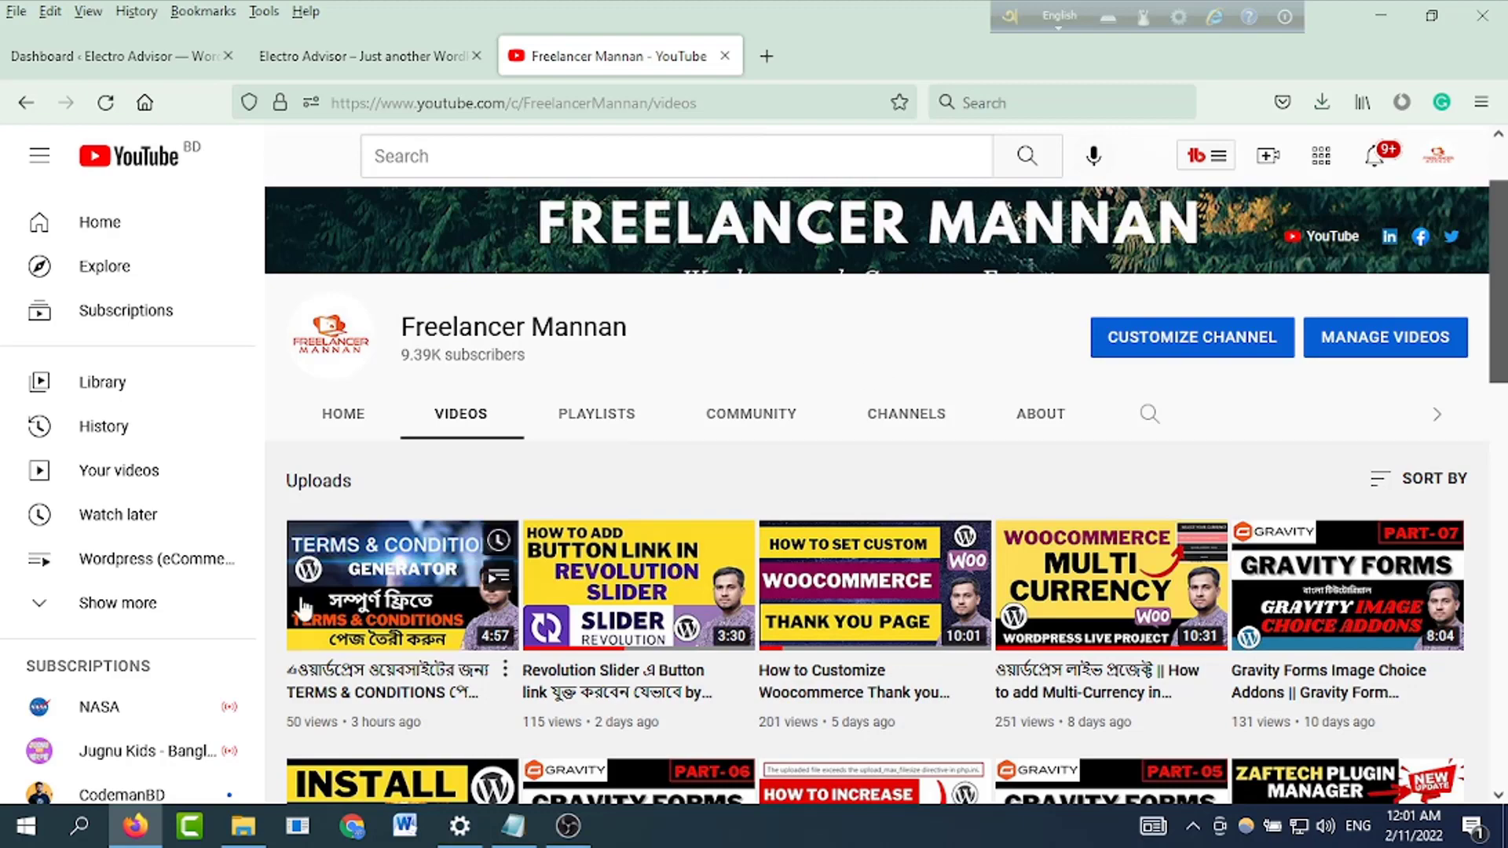
In a new browser tab, start a Google search for 'privacy policy generator'.
scroll(957, 305, "up", 3)
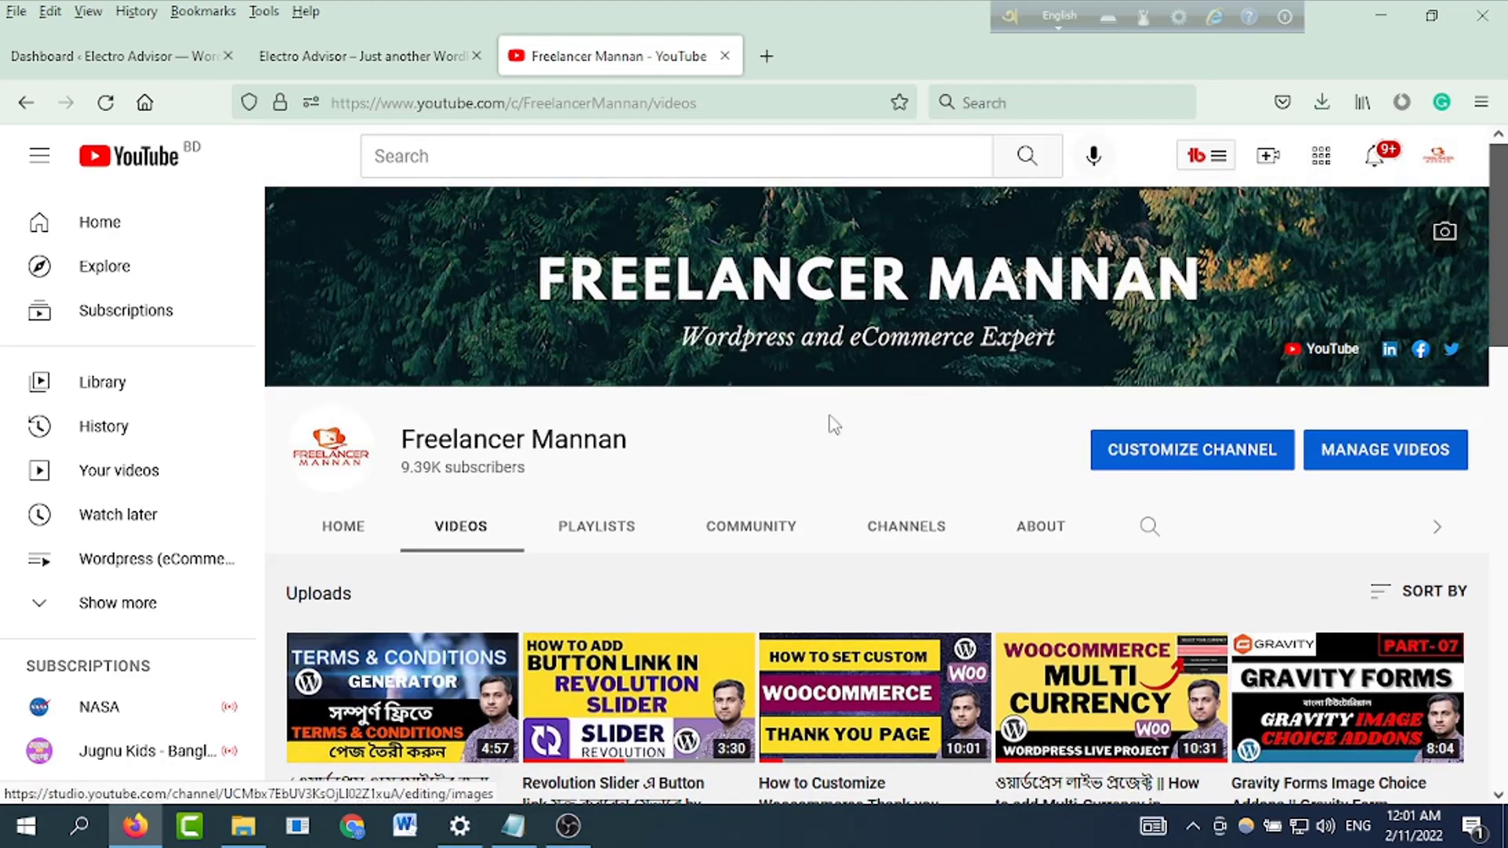
scroll(830, 421, "down", 3)
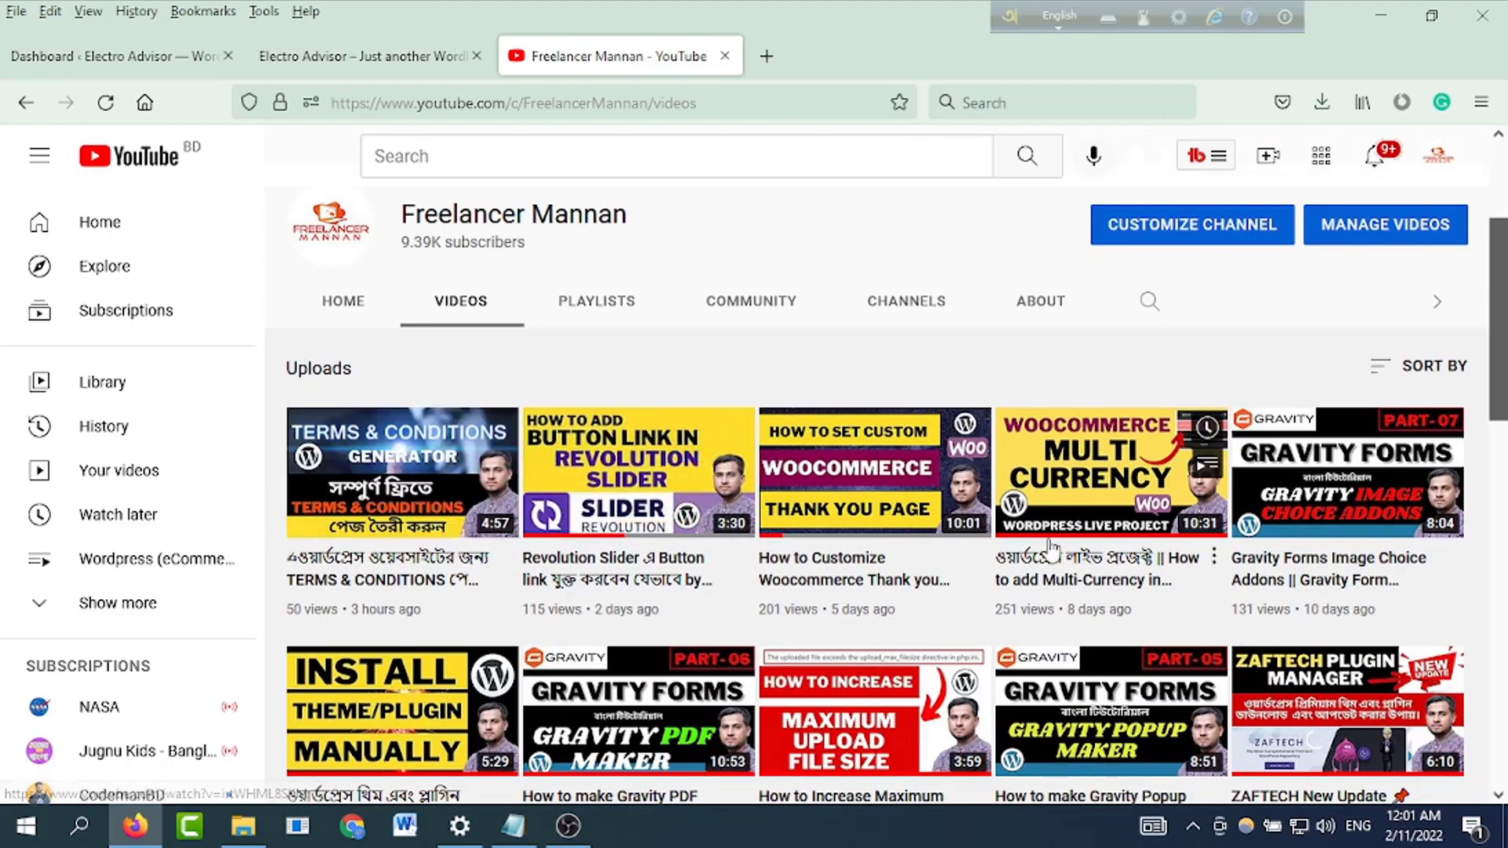
scroll(1047, 564, "down", 5)
scroll(1047, 563, "down", 10)
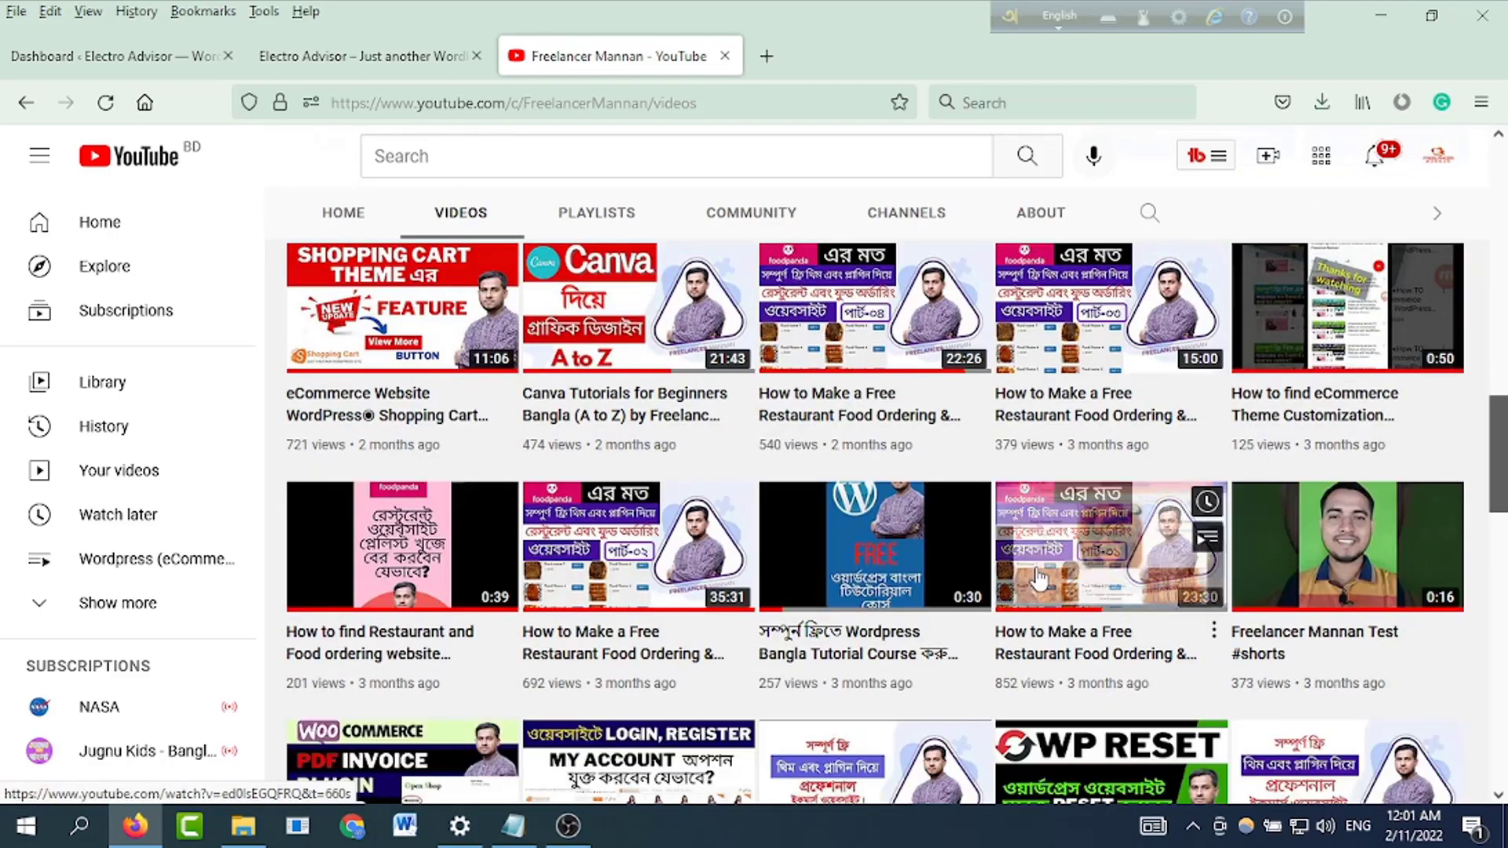
scroll(1038, 577, "down", 12)
scroll(1038, 579, "down", 9)
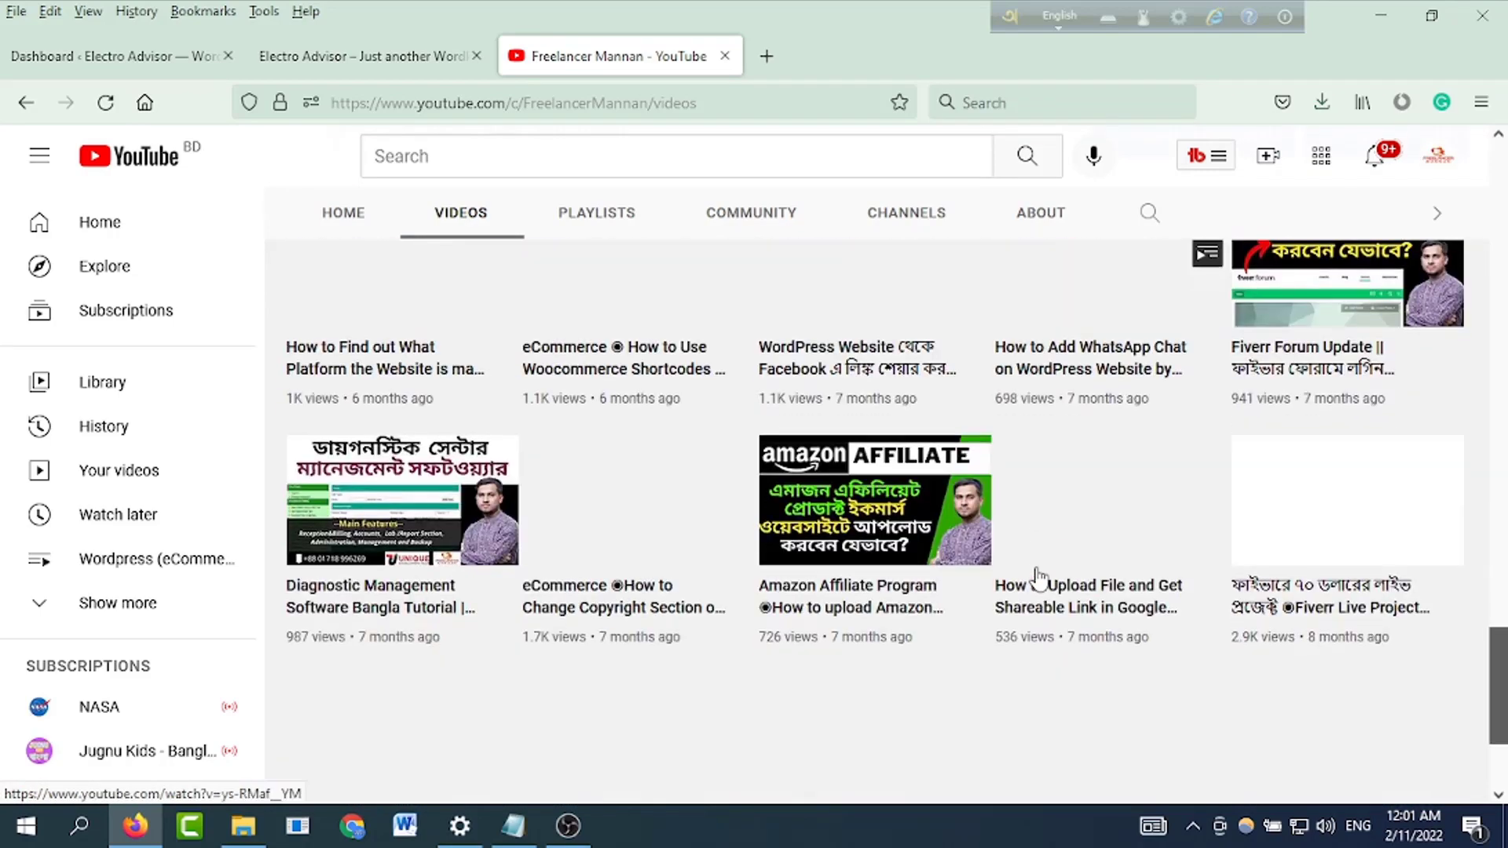
scroll(1038, 577, "up", 5)
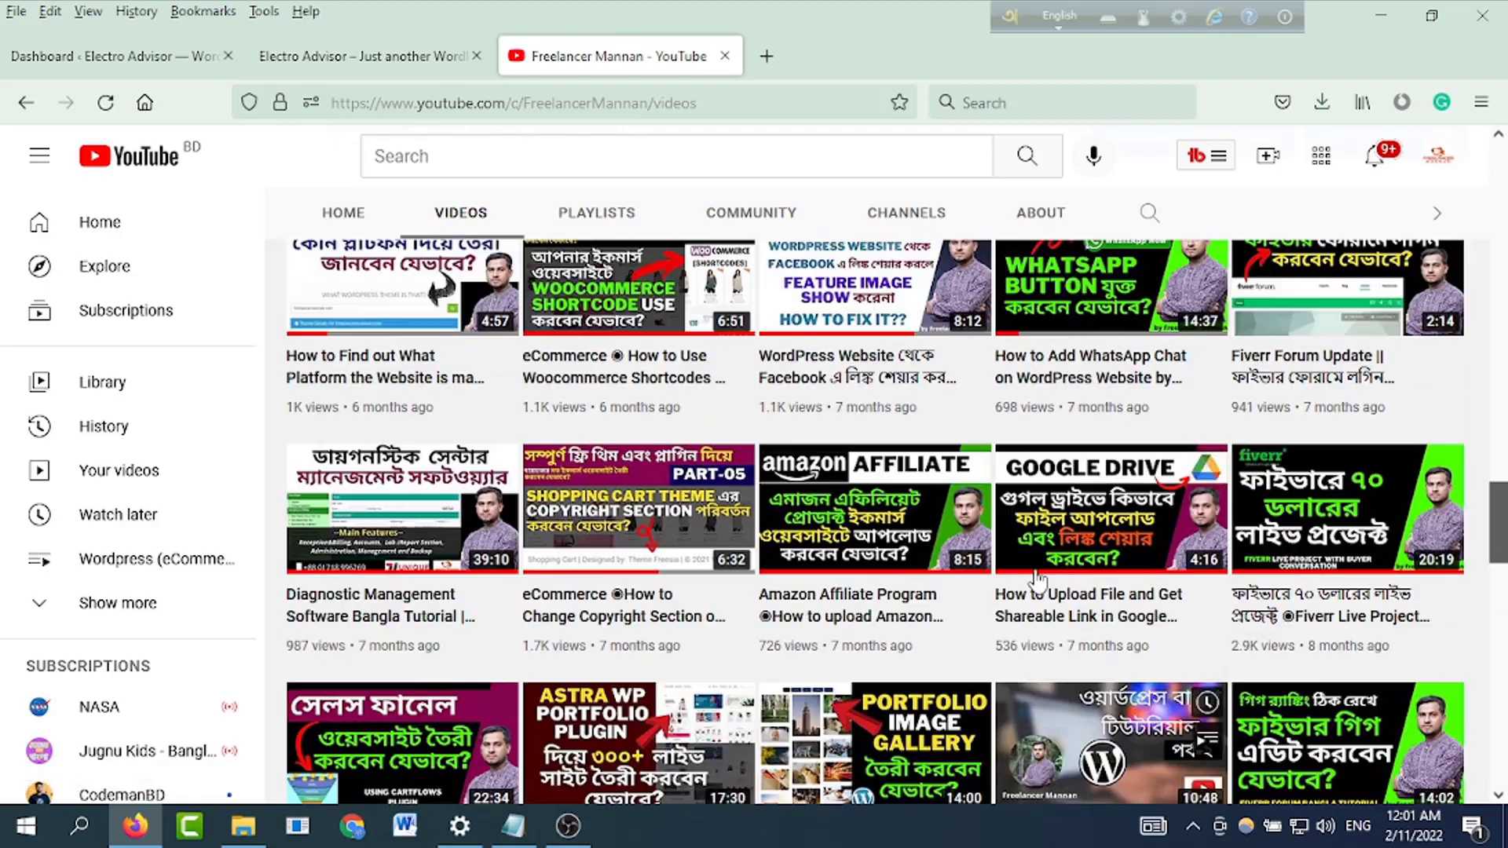
scroll(1056, 644, "up", 7)
scroll(1057, 664, "up", 18)
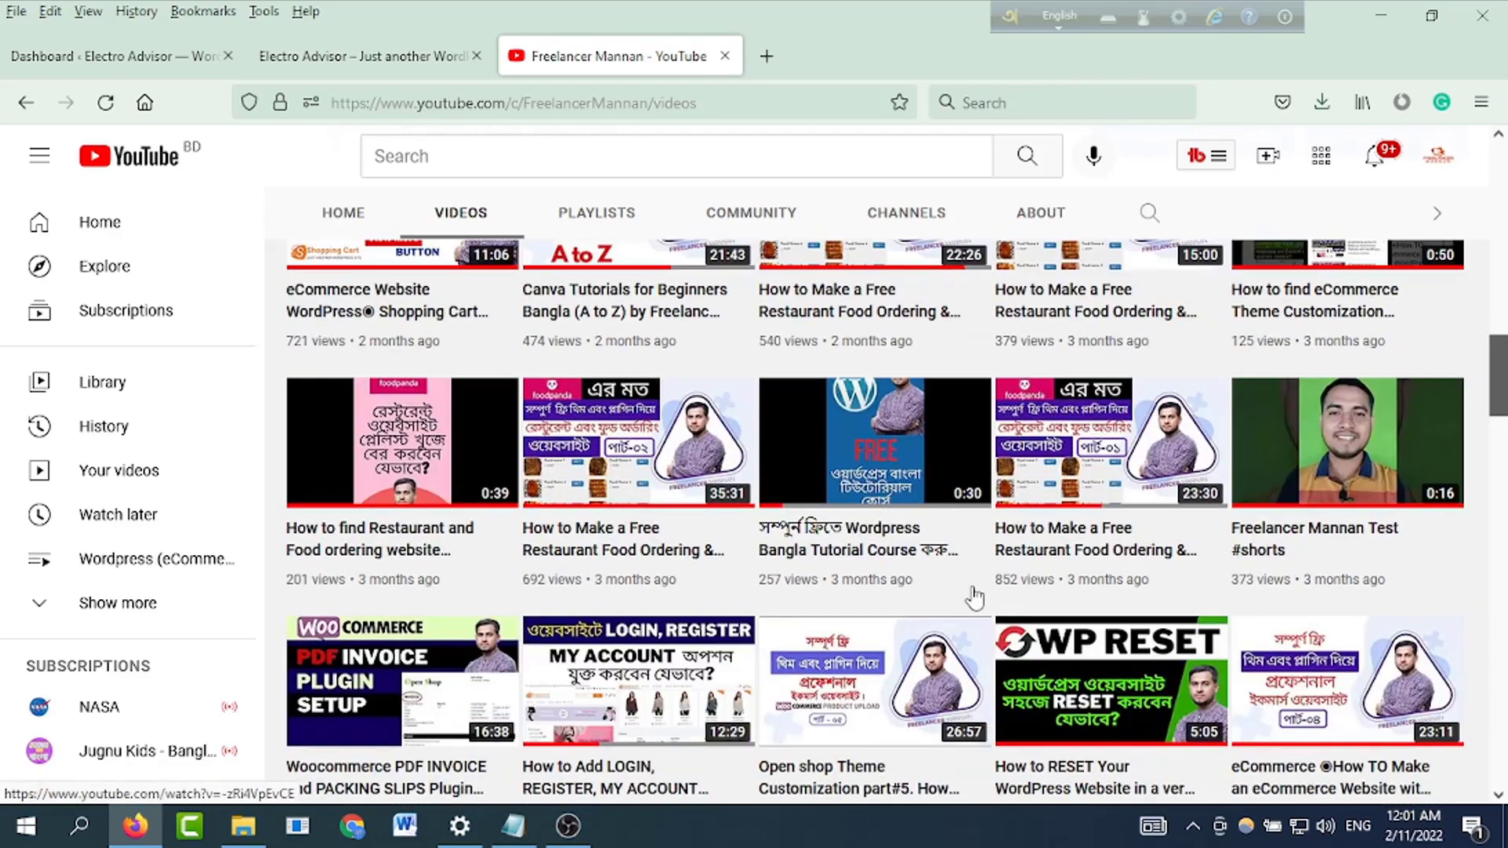
scroll(752, 525, "up", 5)
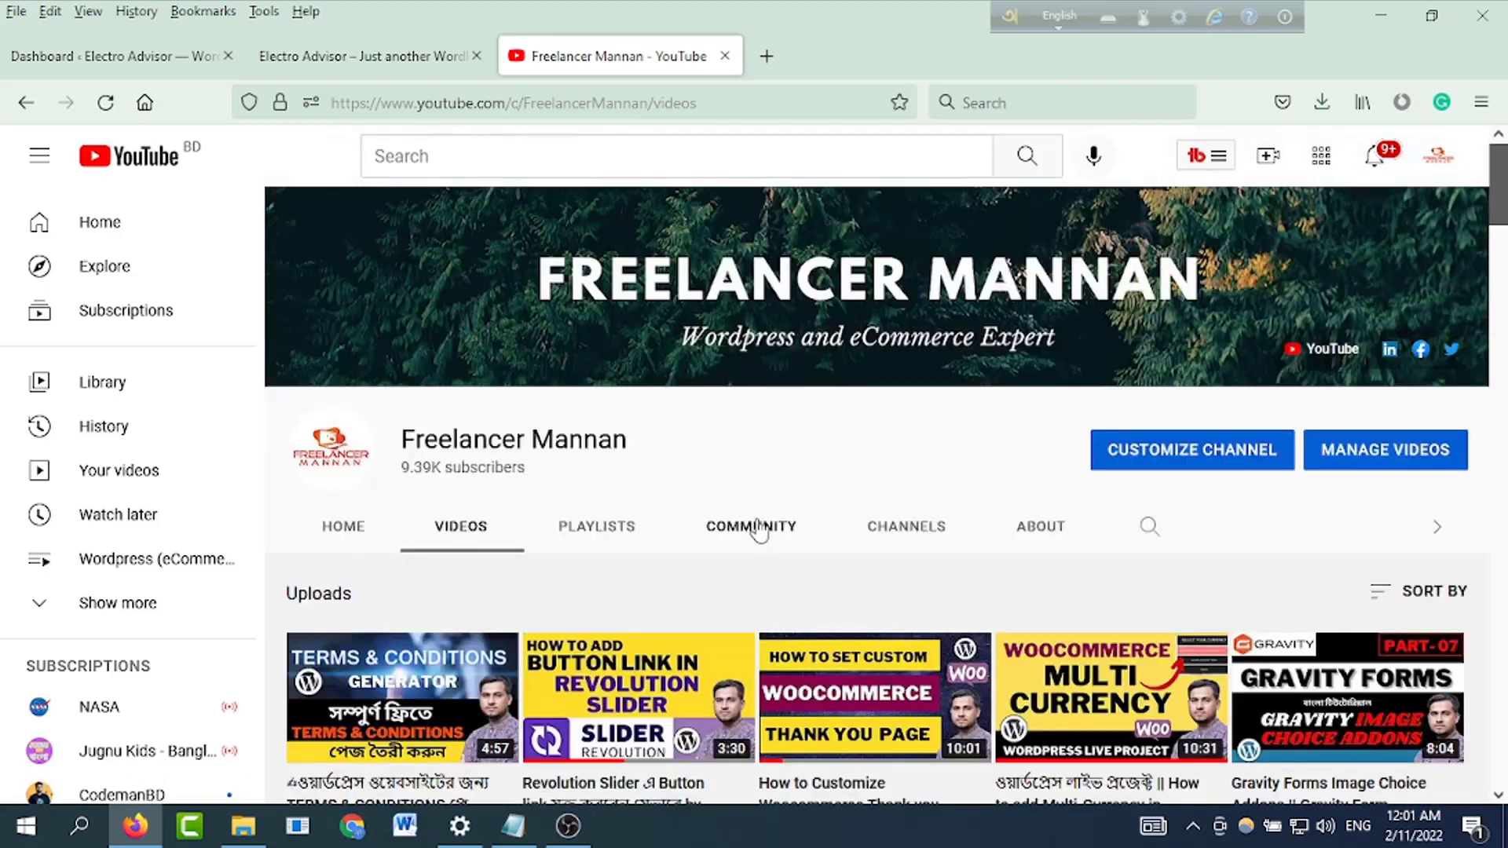
scroll(758, 530, "down", 4)
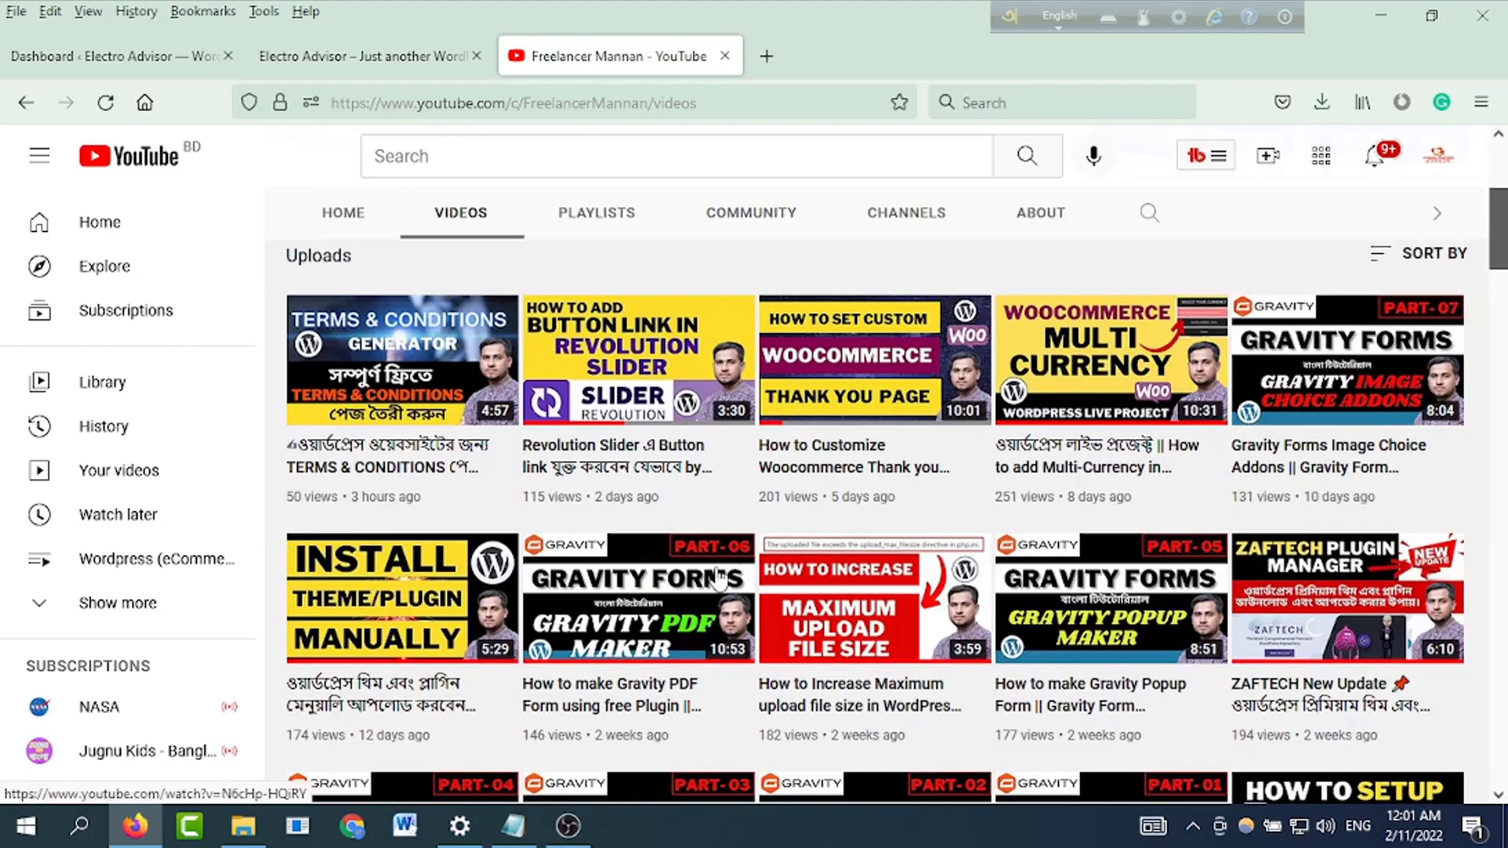
scroll(877, 383, "up", 4)
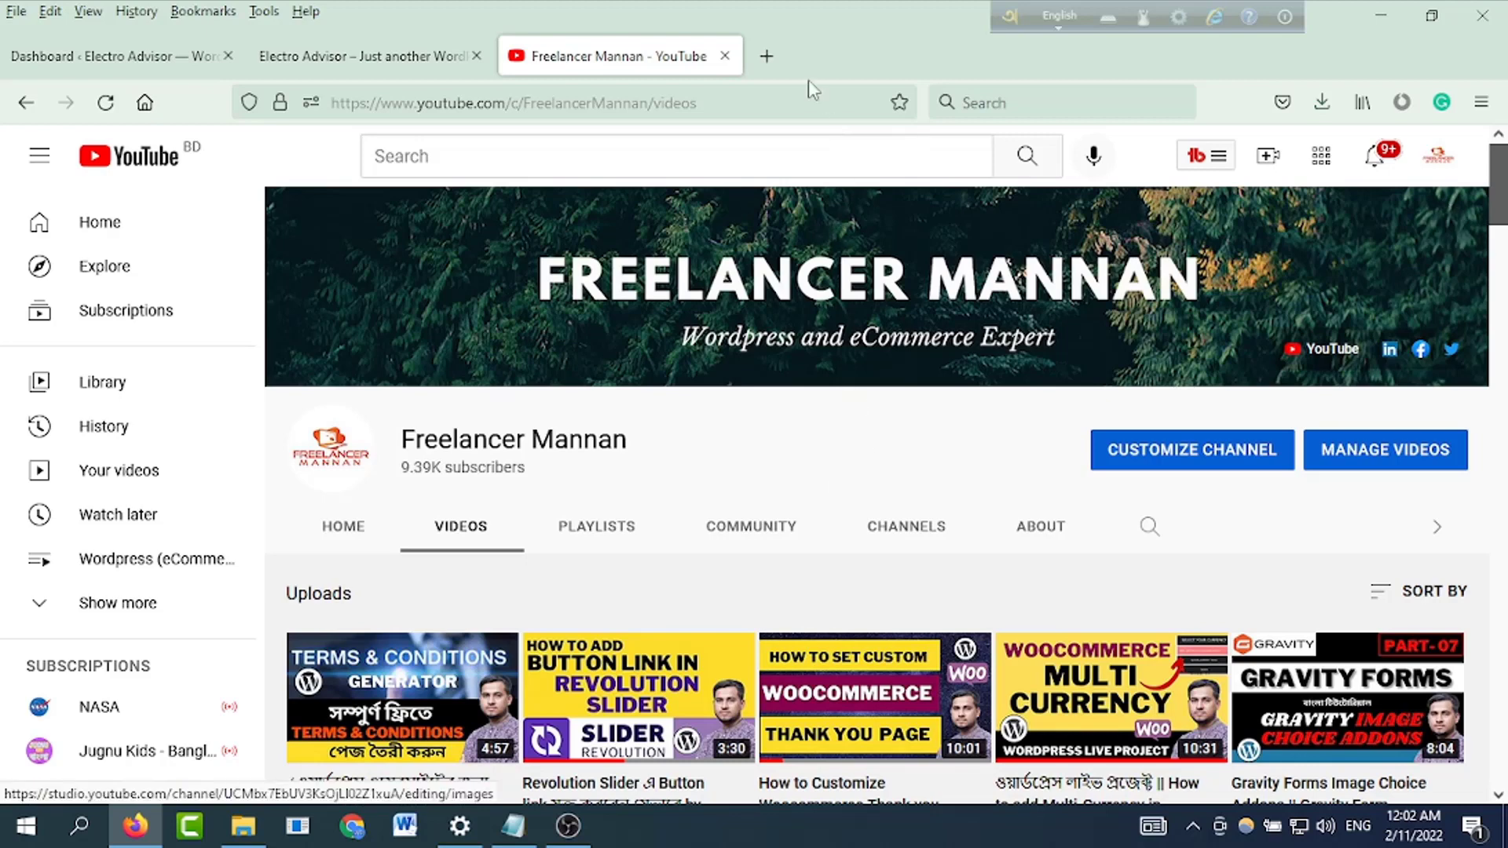
left_click(767, 74)
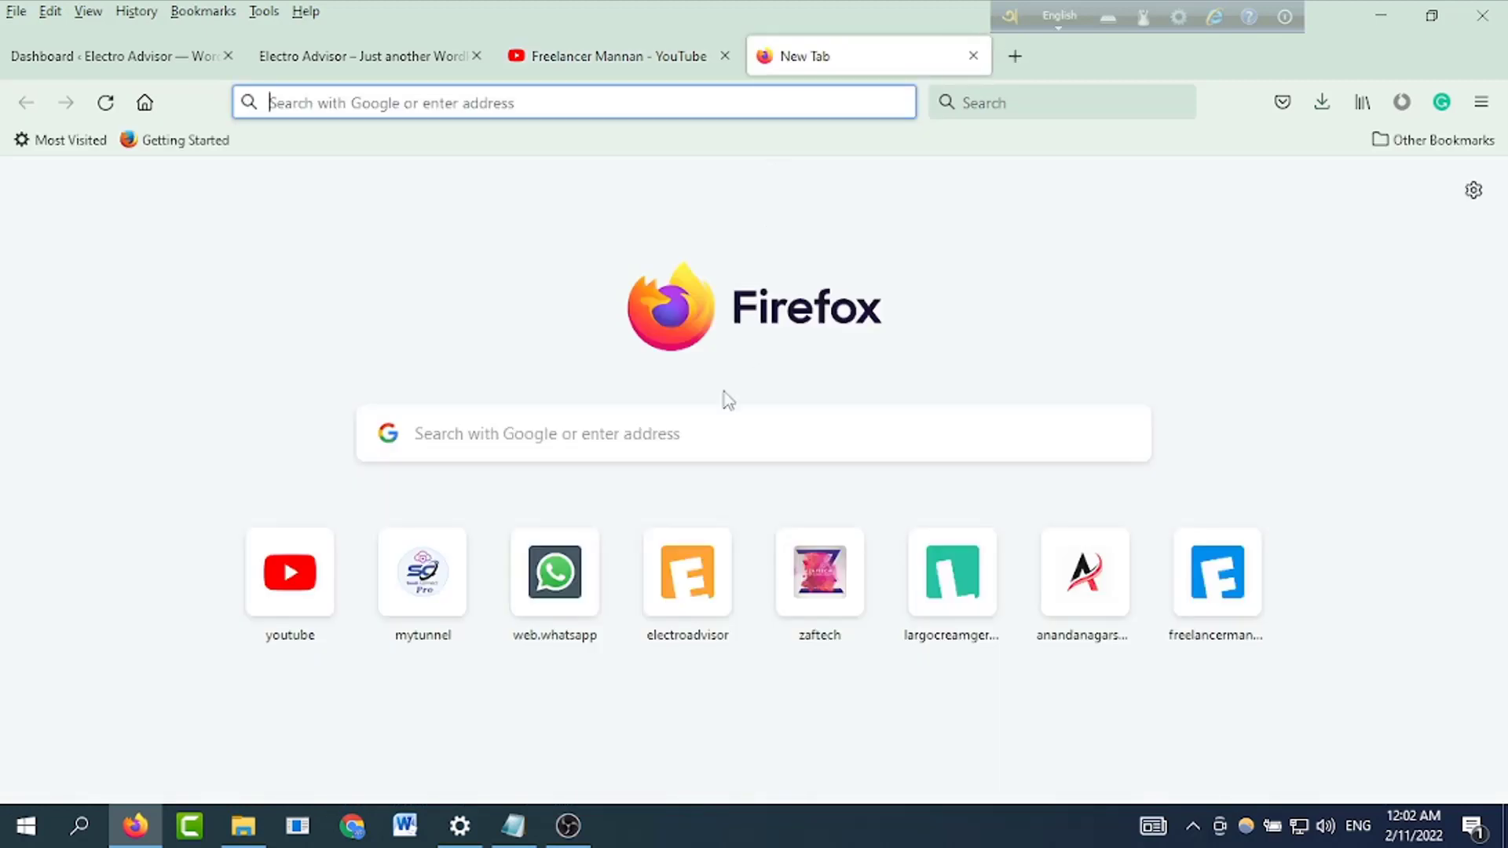
left_click(639, 429)
type("pri")
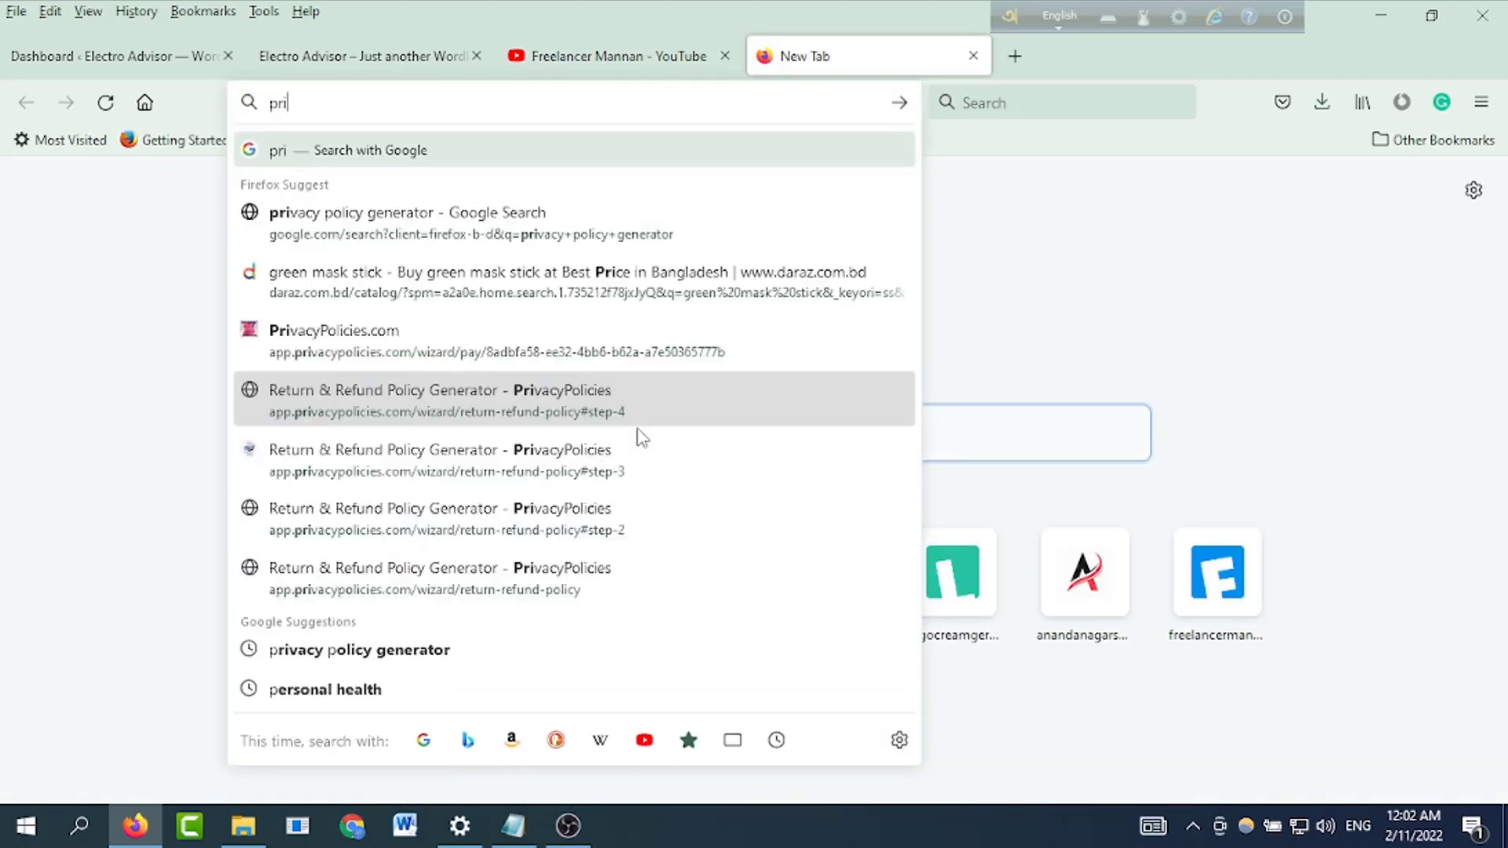
type("vacy po")
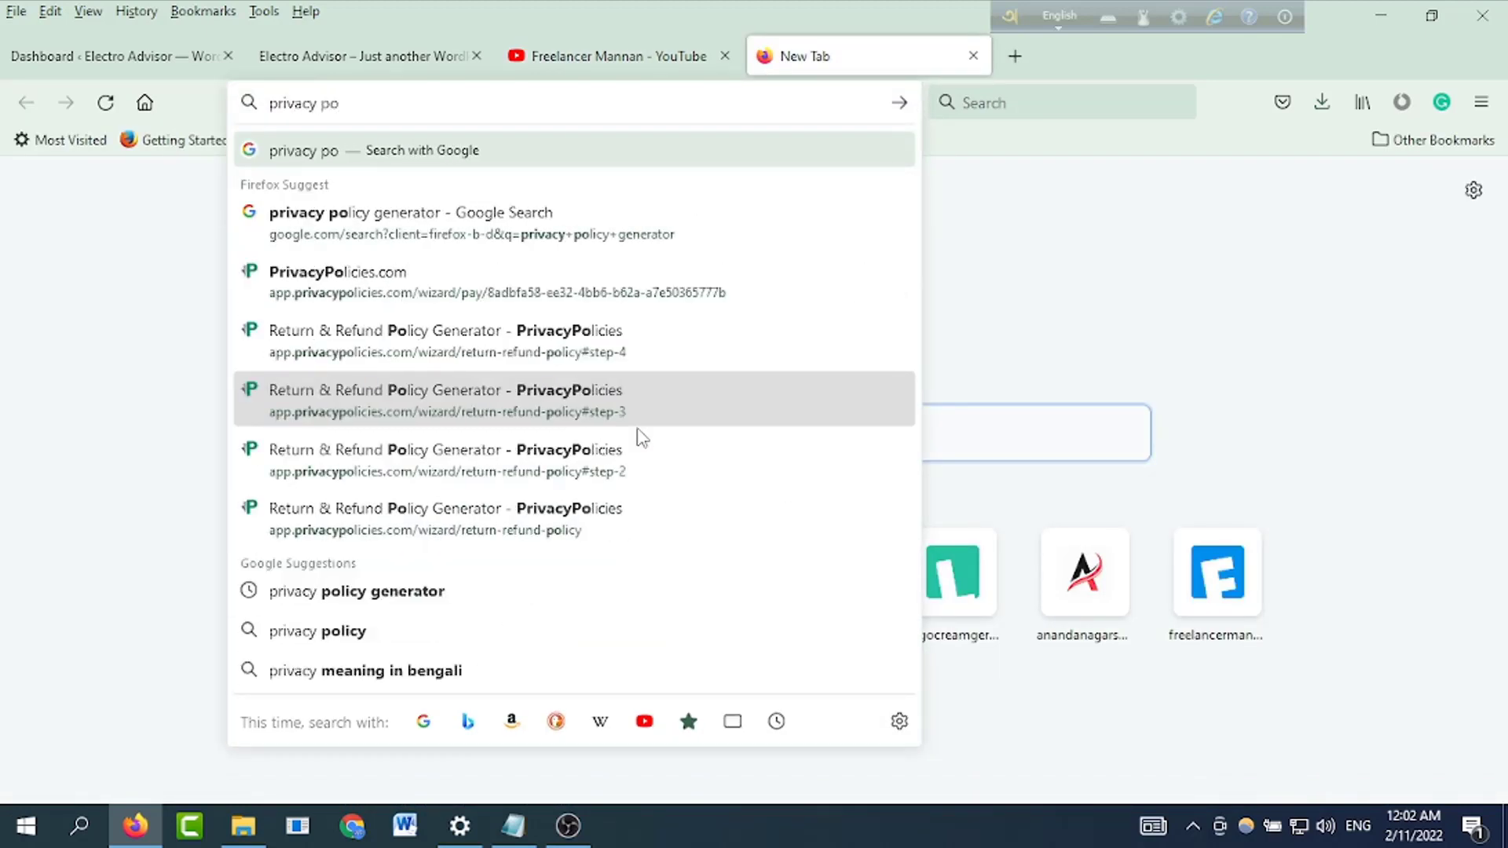
type("licy g")
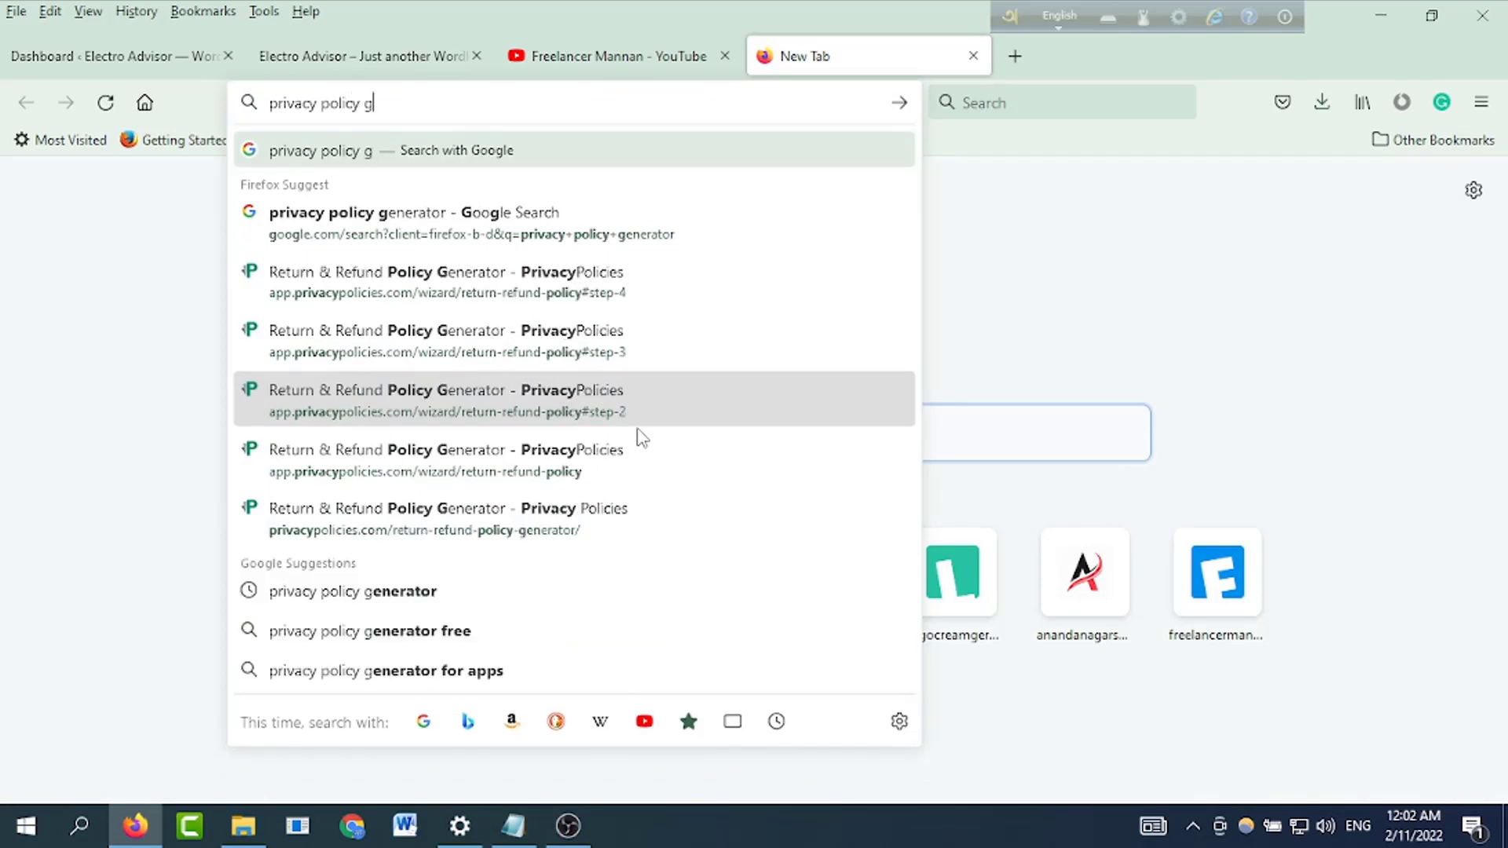
Run the search and open the privacypolicygenerator.info result.
left_click(732, 236)
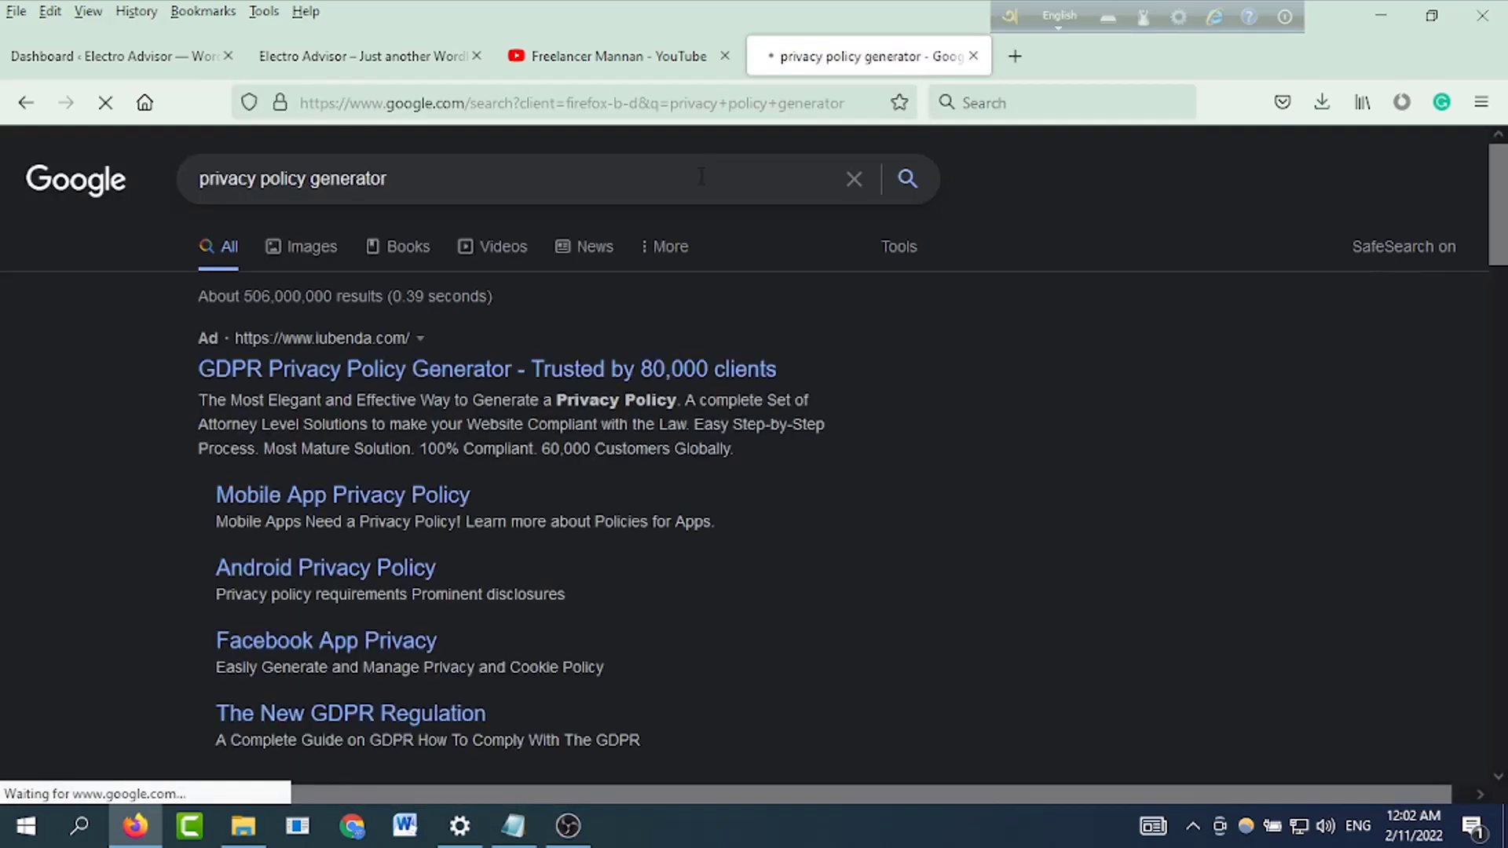
scroll(660, 322, "down", 6)
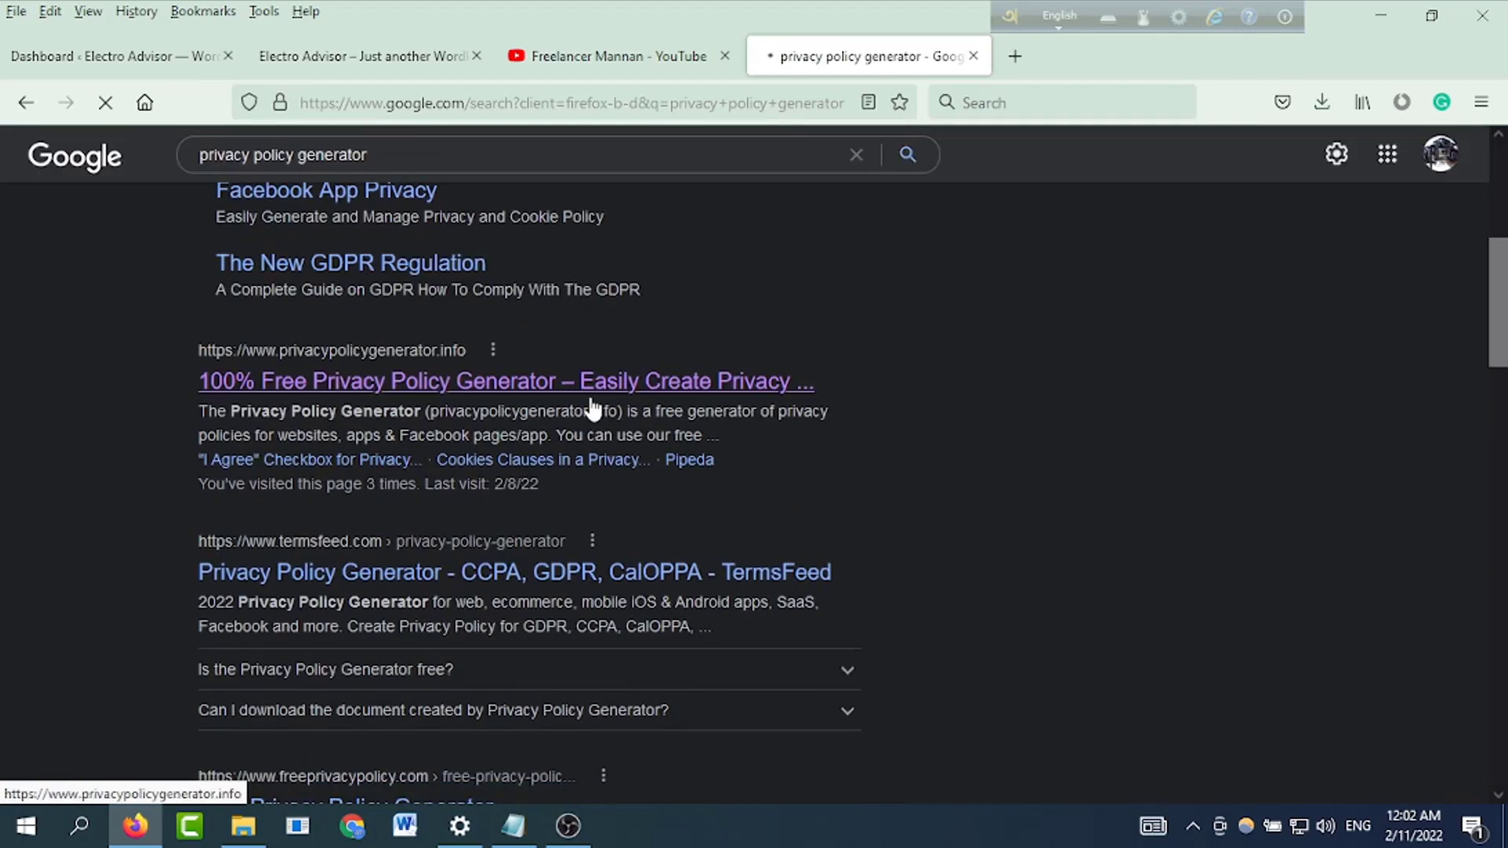
left_click(489, 388)
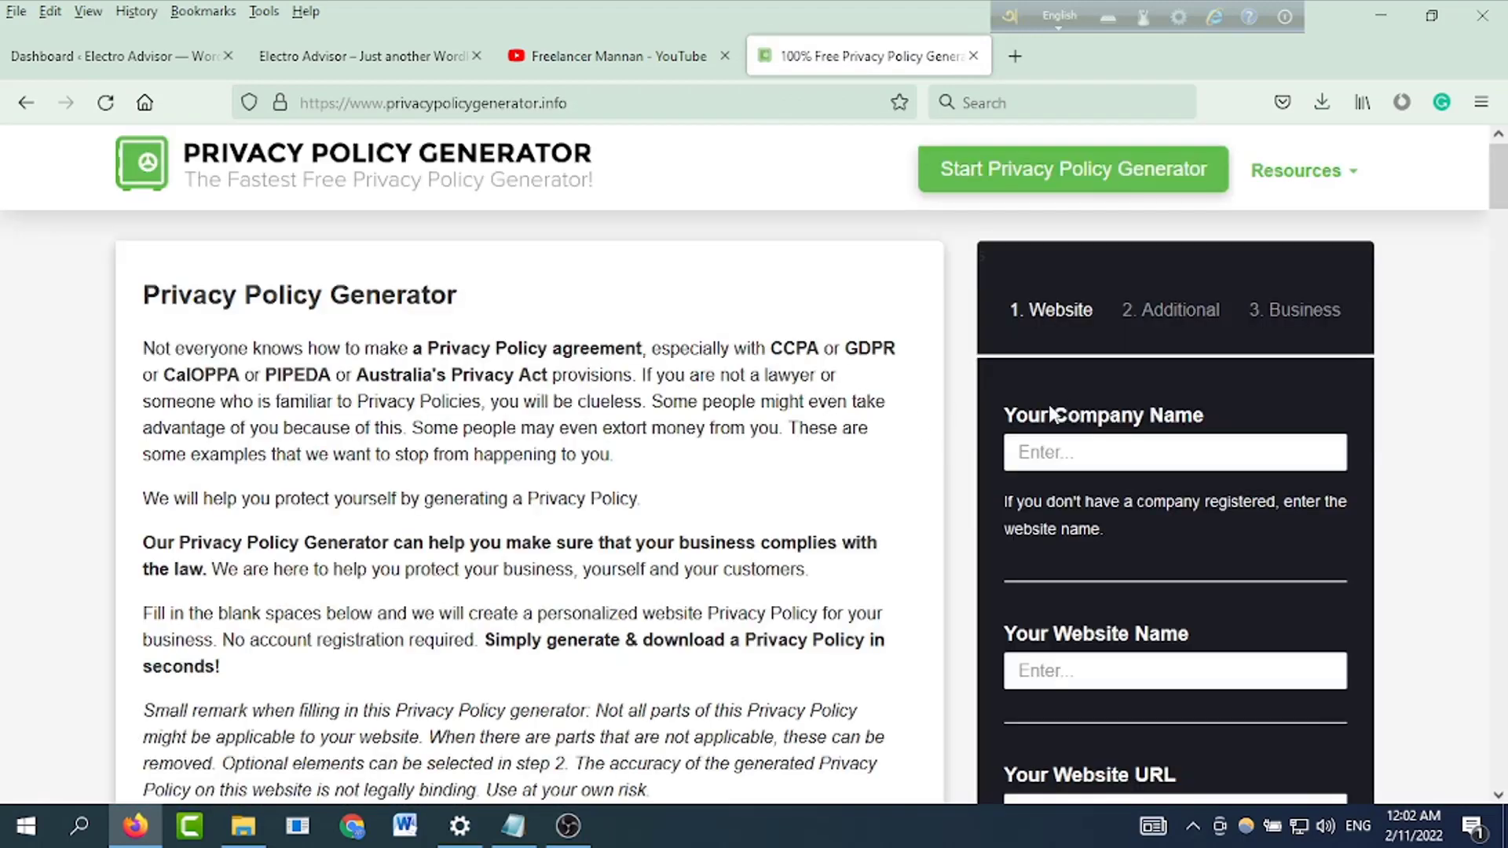
Enter Electro Advisor as the company name.
scroll(1096, 424, "down", 4)
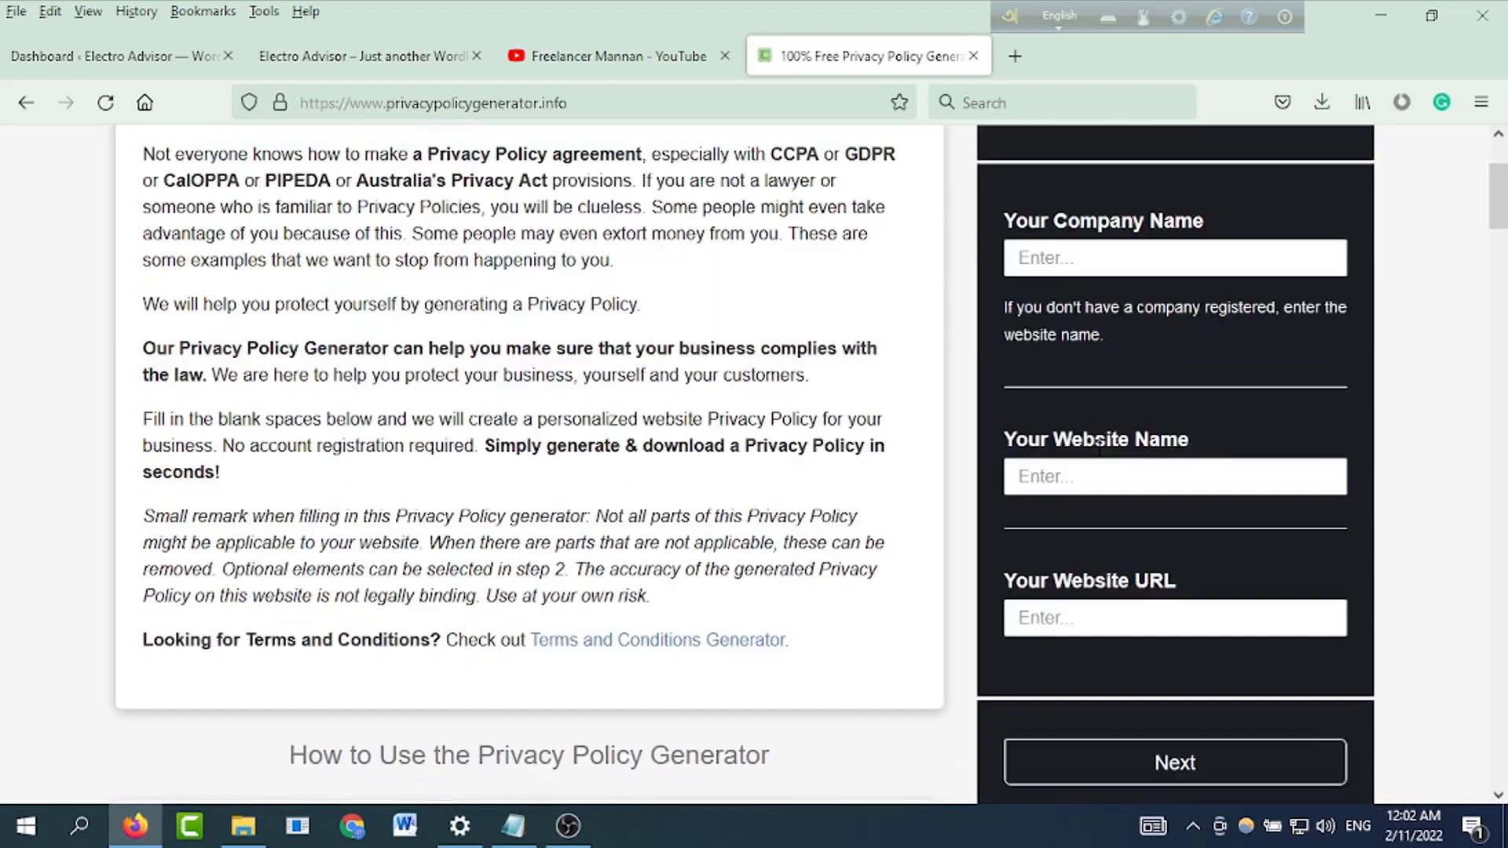
scroll(1021, 470, "up", 2)
scroll(964, 470, "up", 1)
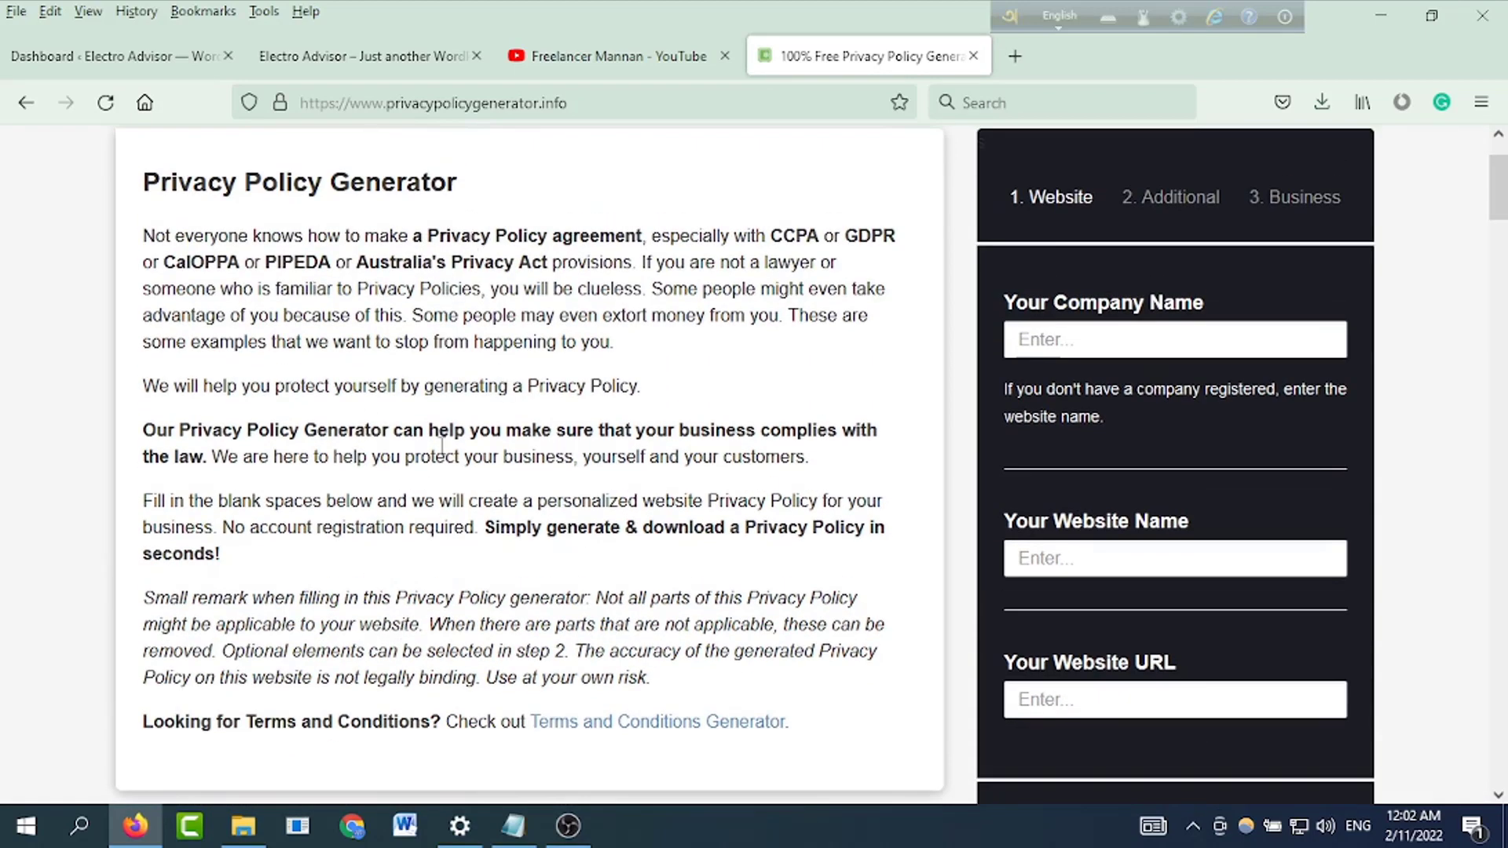
scroll(472, 620, "down", 2)
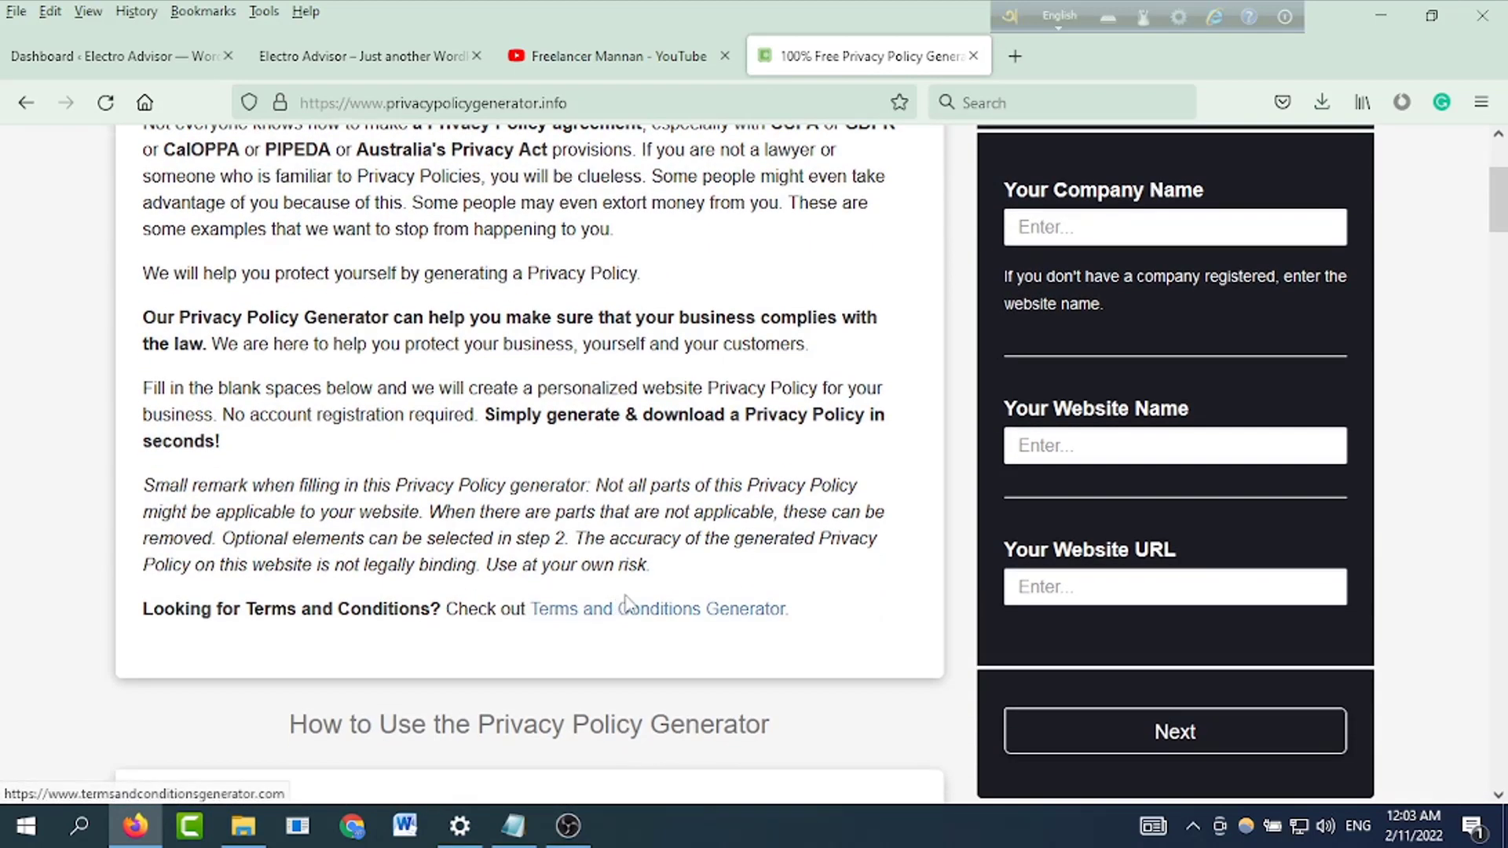
scroll(628, 531, "up", 2)
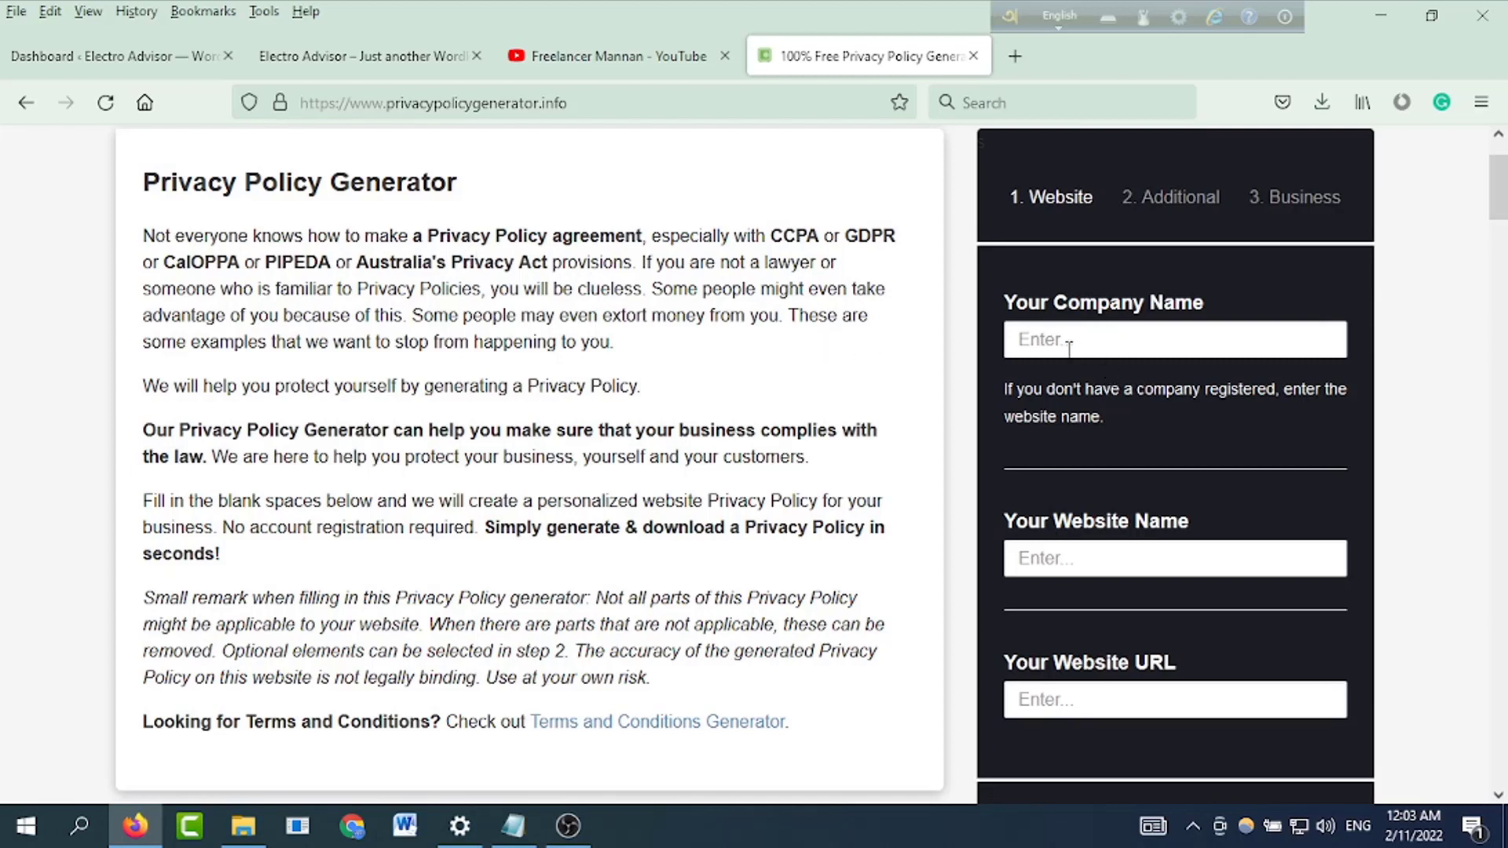
left_click(1124, 337)
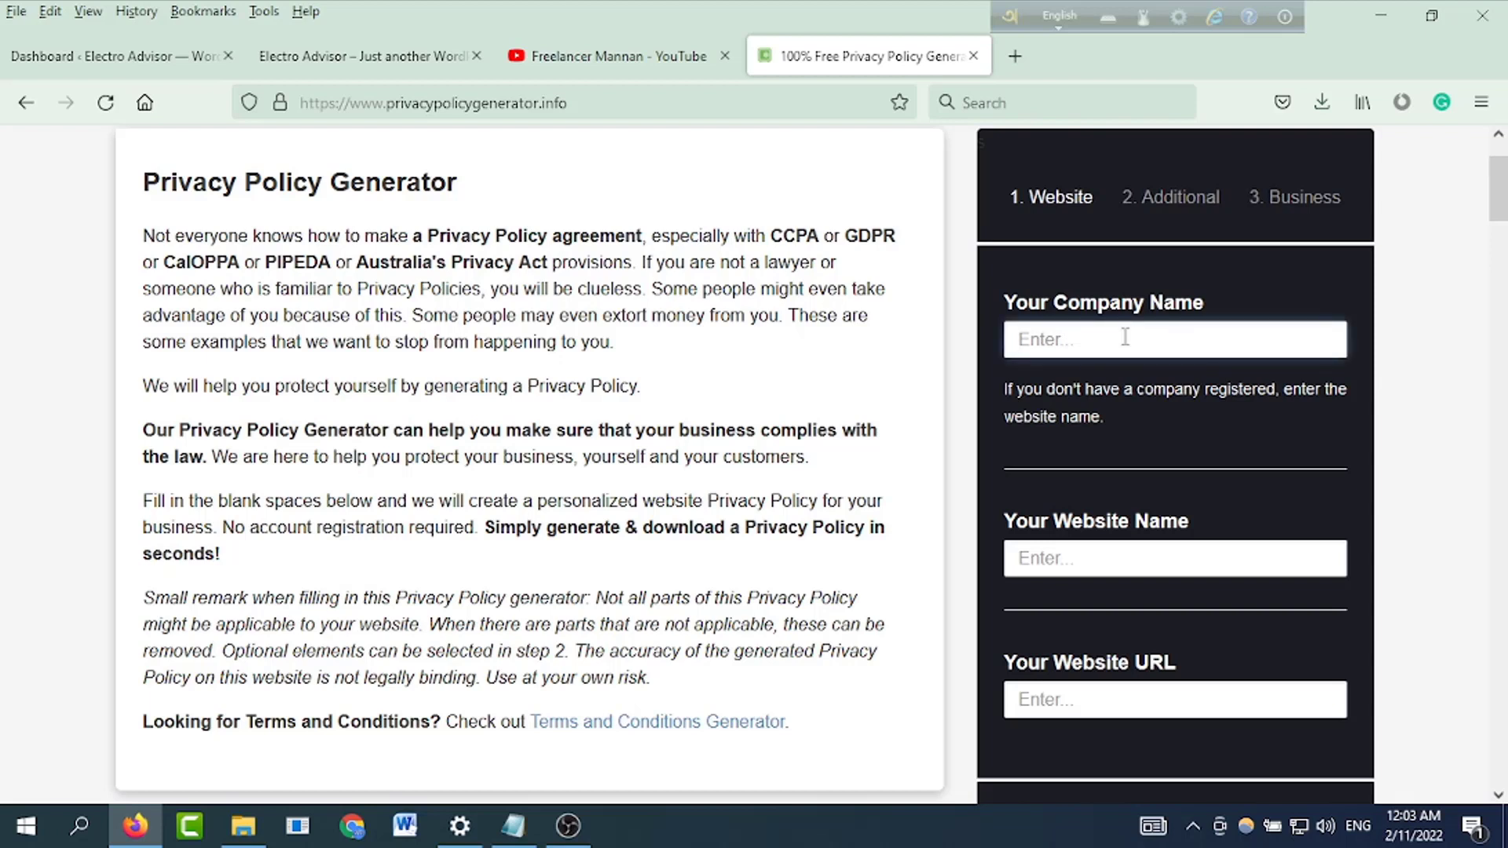
type("el")
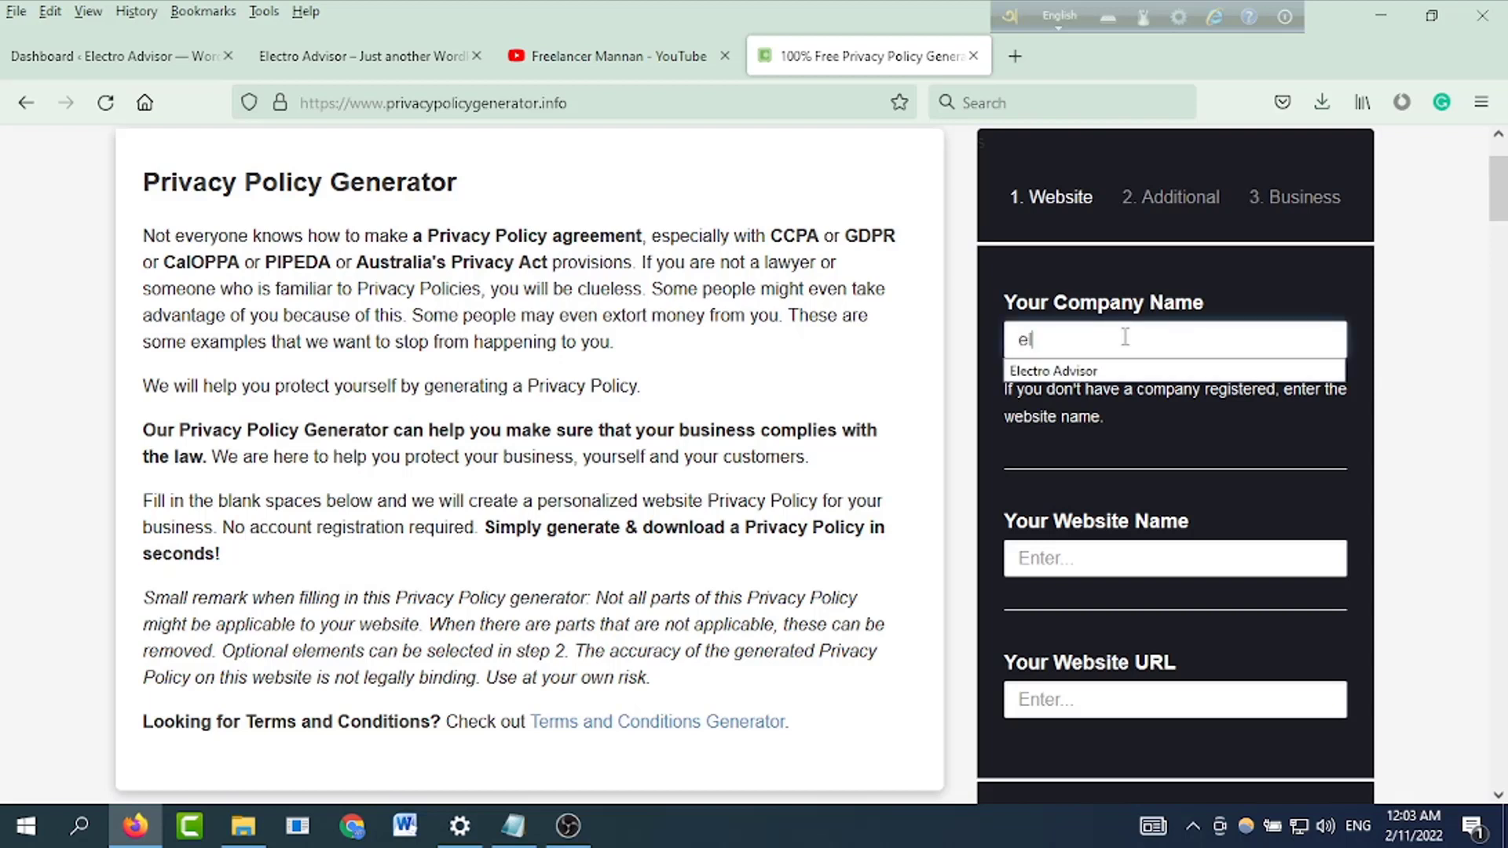
left_click(1048, 372)
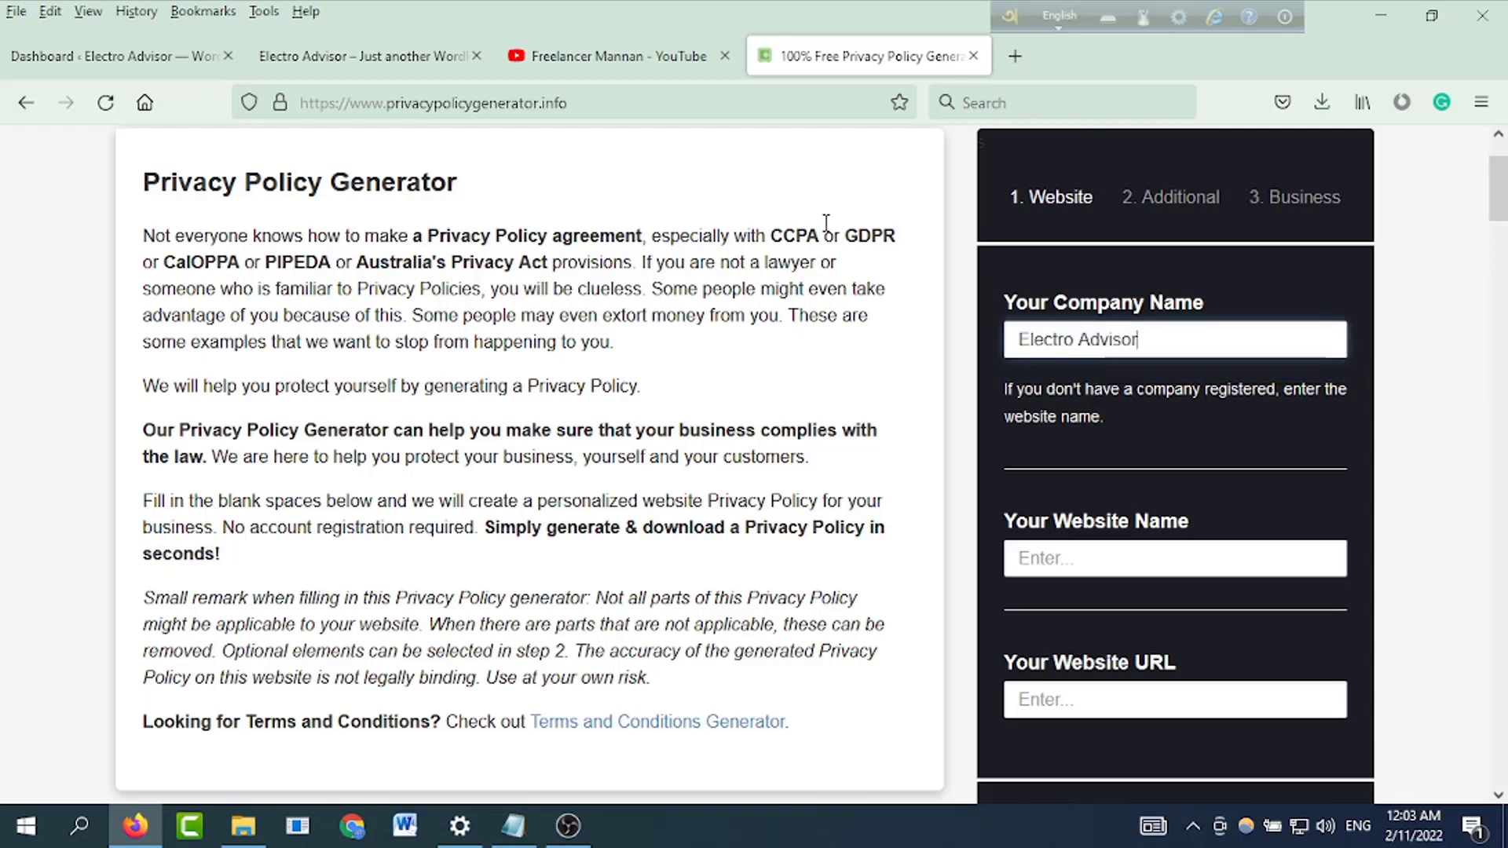
left_click(341, 58)
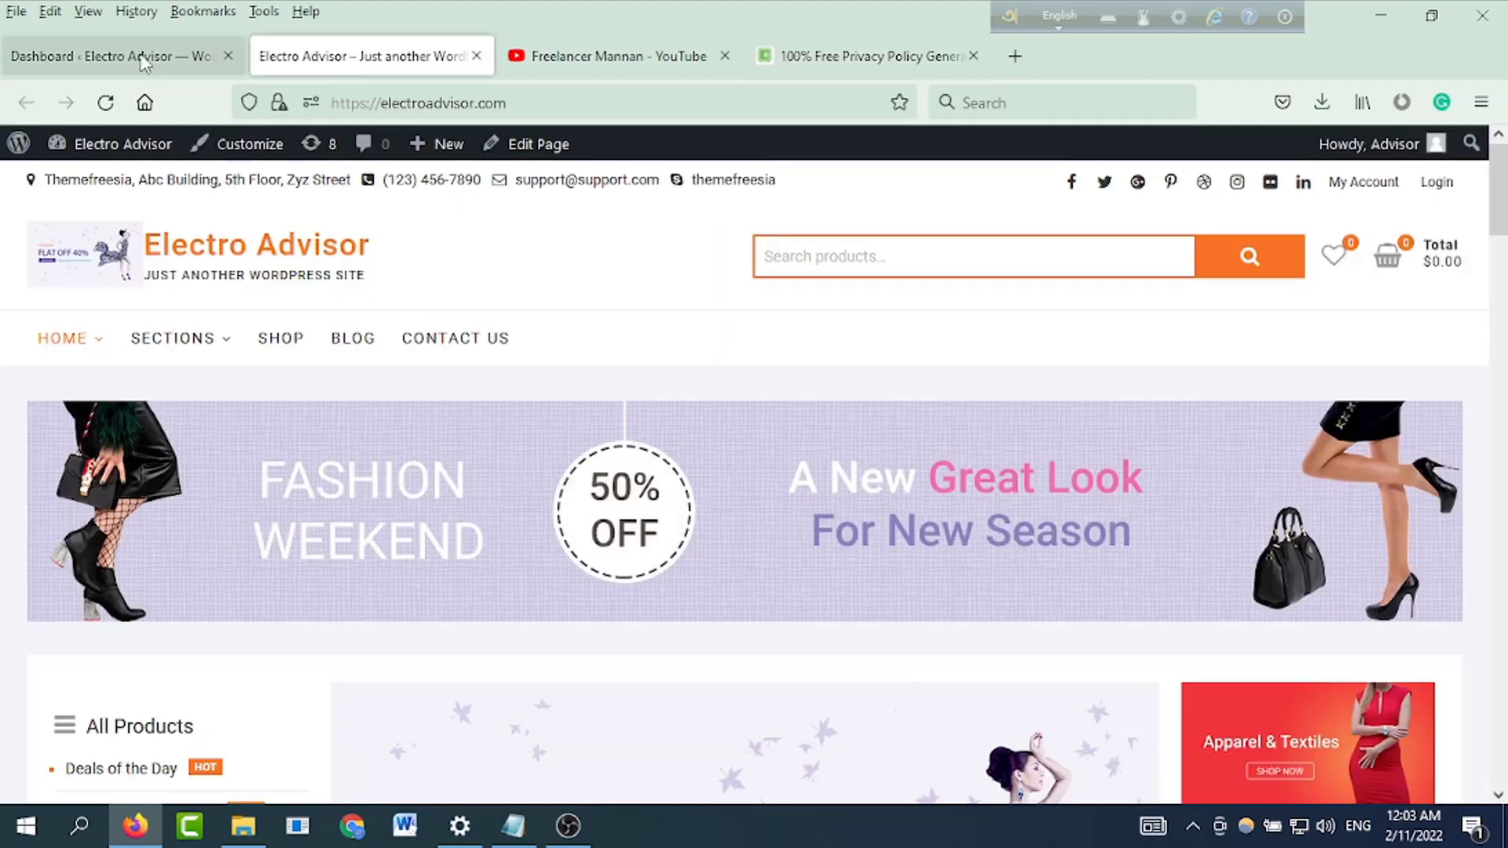
left_click(863, 56)
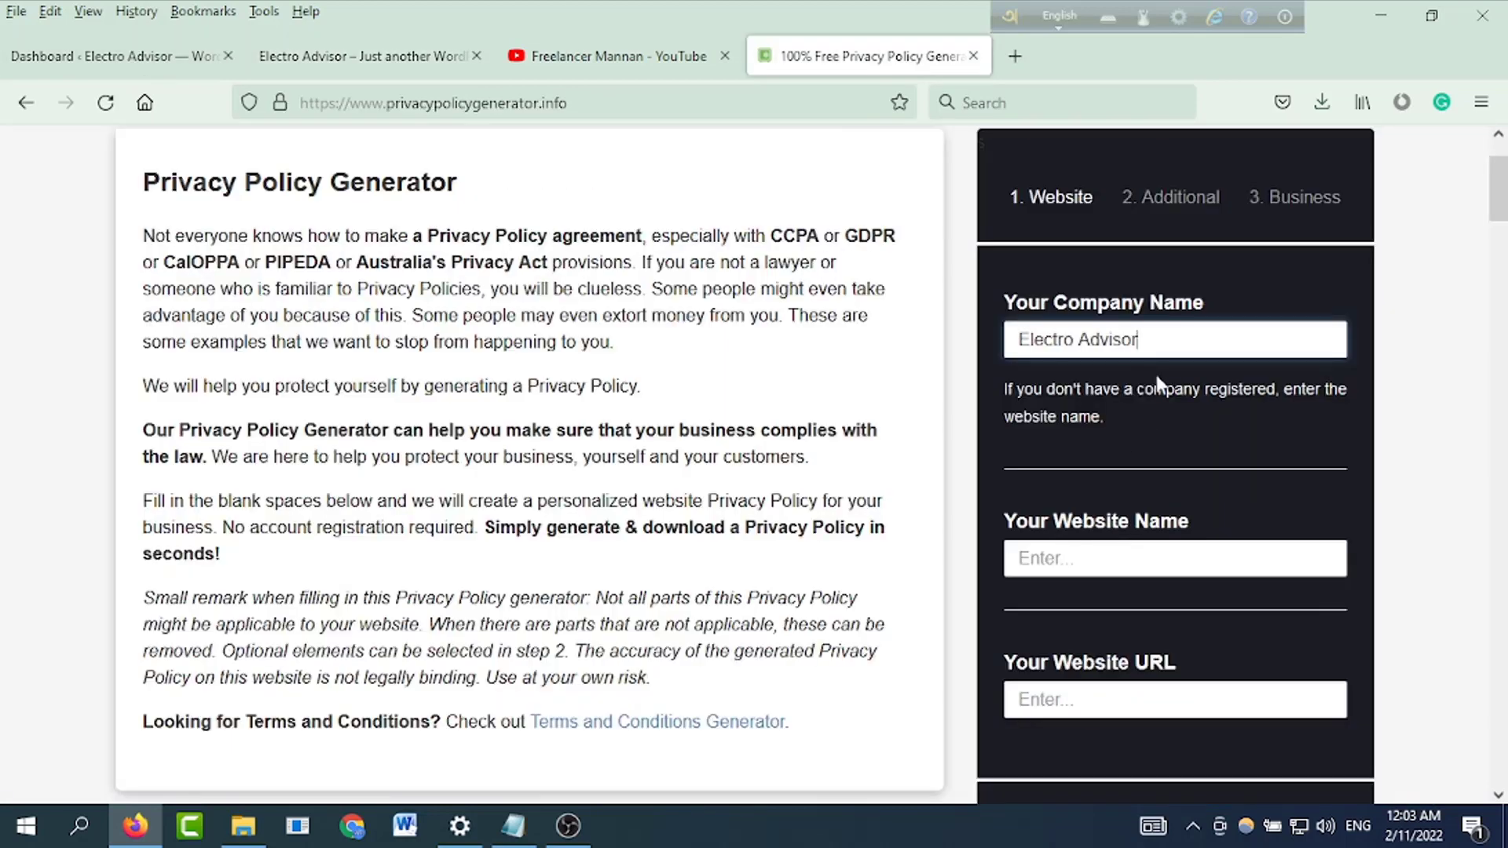
triple_click(1155, 337)
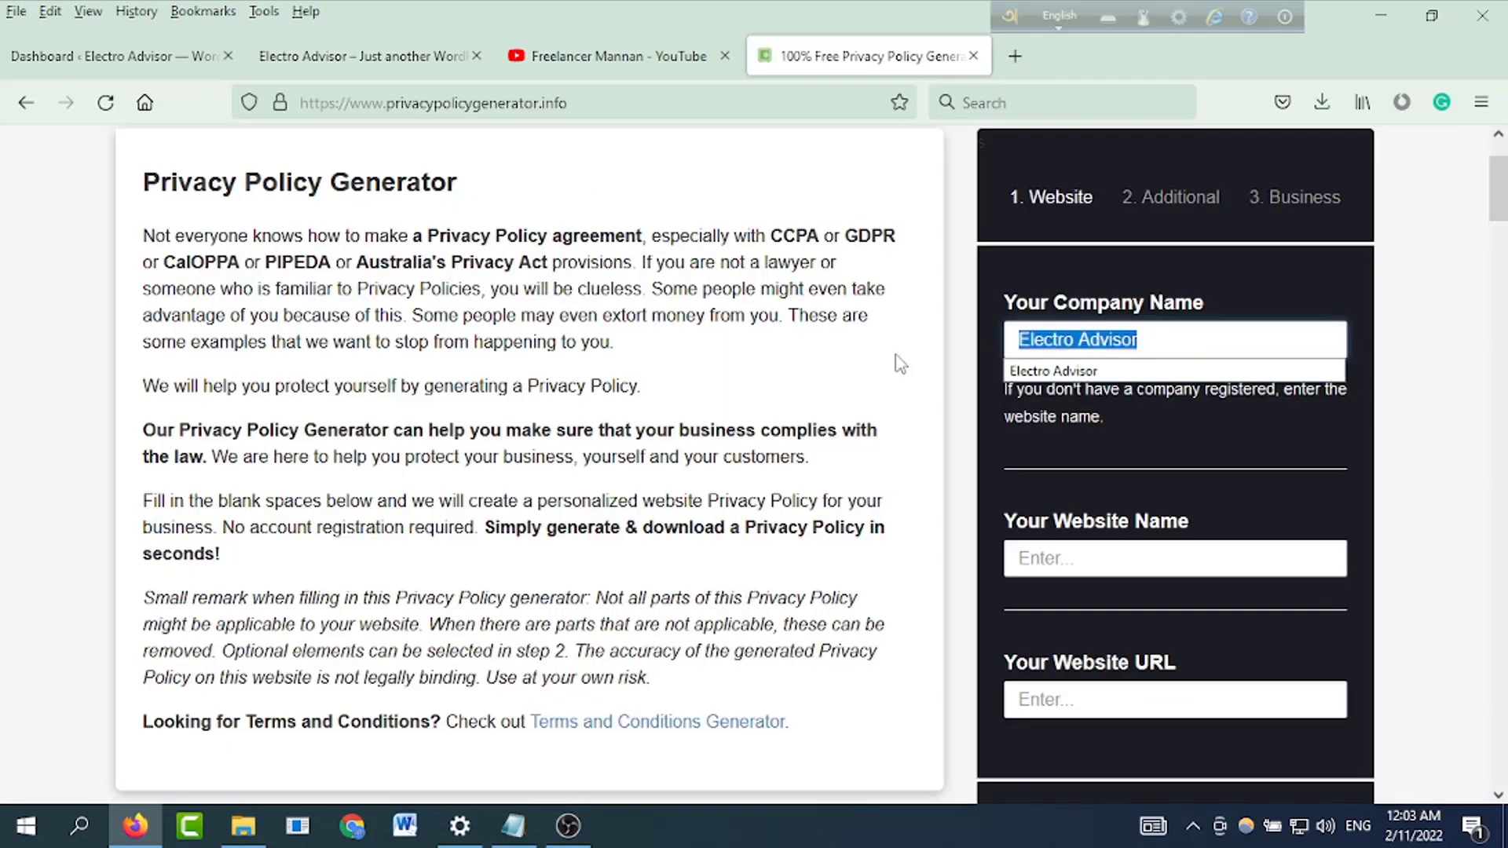
Fill the website name with Electro Advisor.
left_click(1167, 549)
key("Down")
key("Return")
scroll(1186, 579, "down", 3)
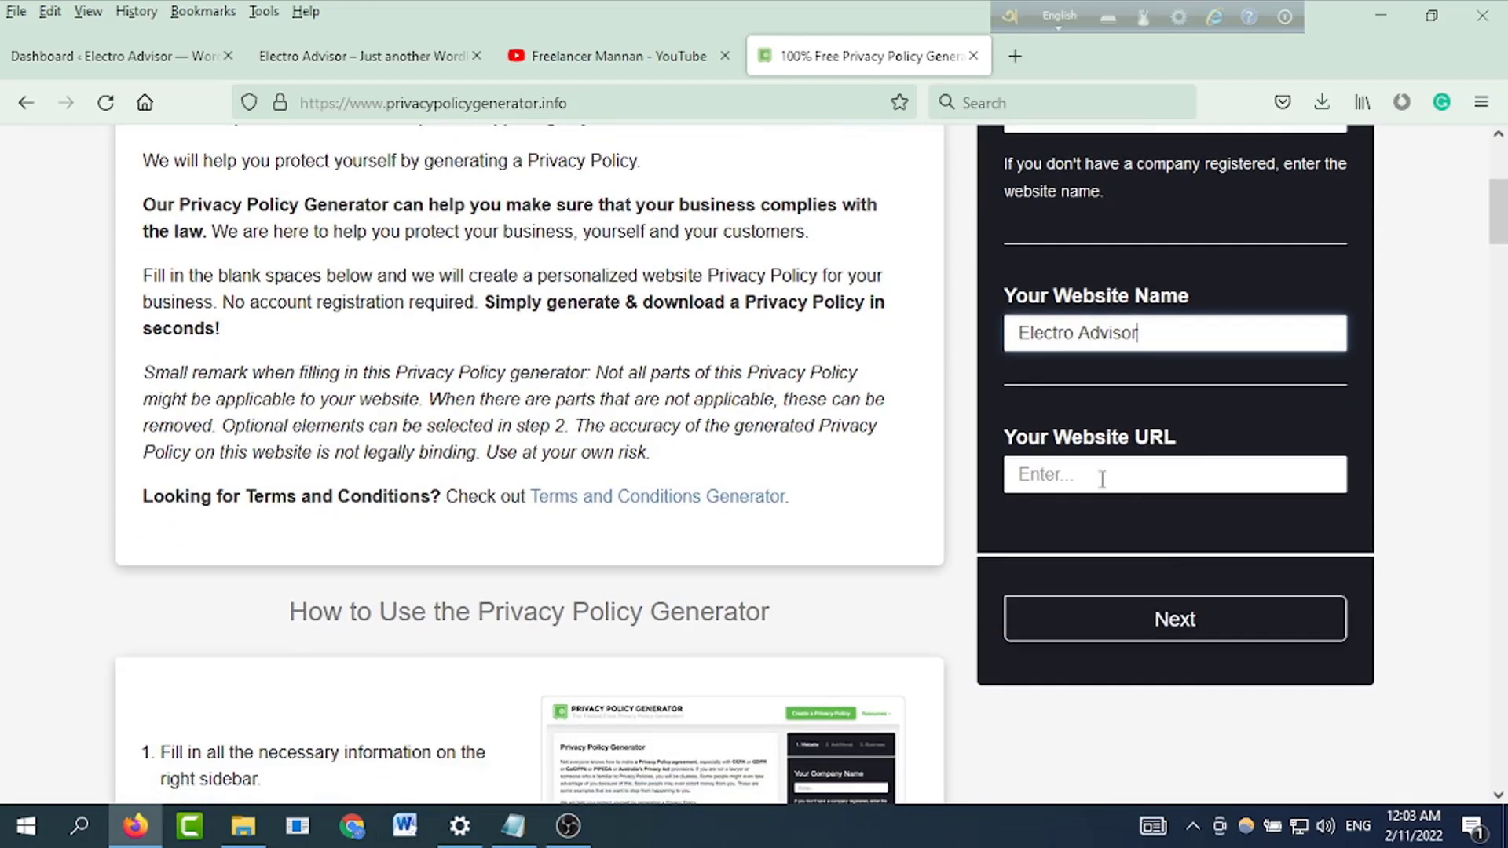
Copy the store's address and paste it into the Website URL field.
left_click(1073, 475)
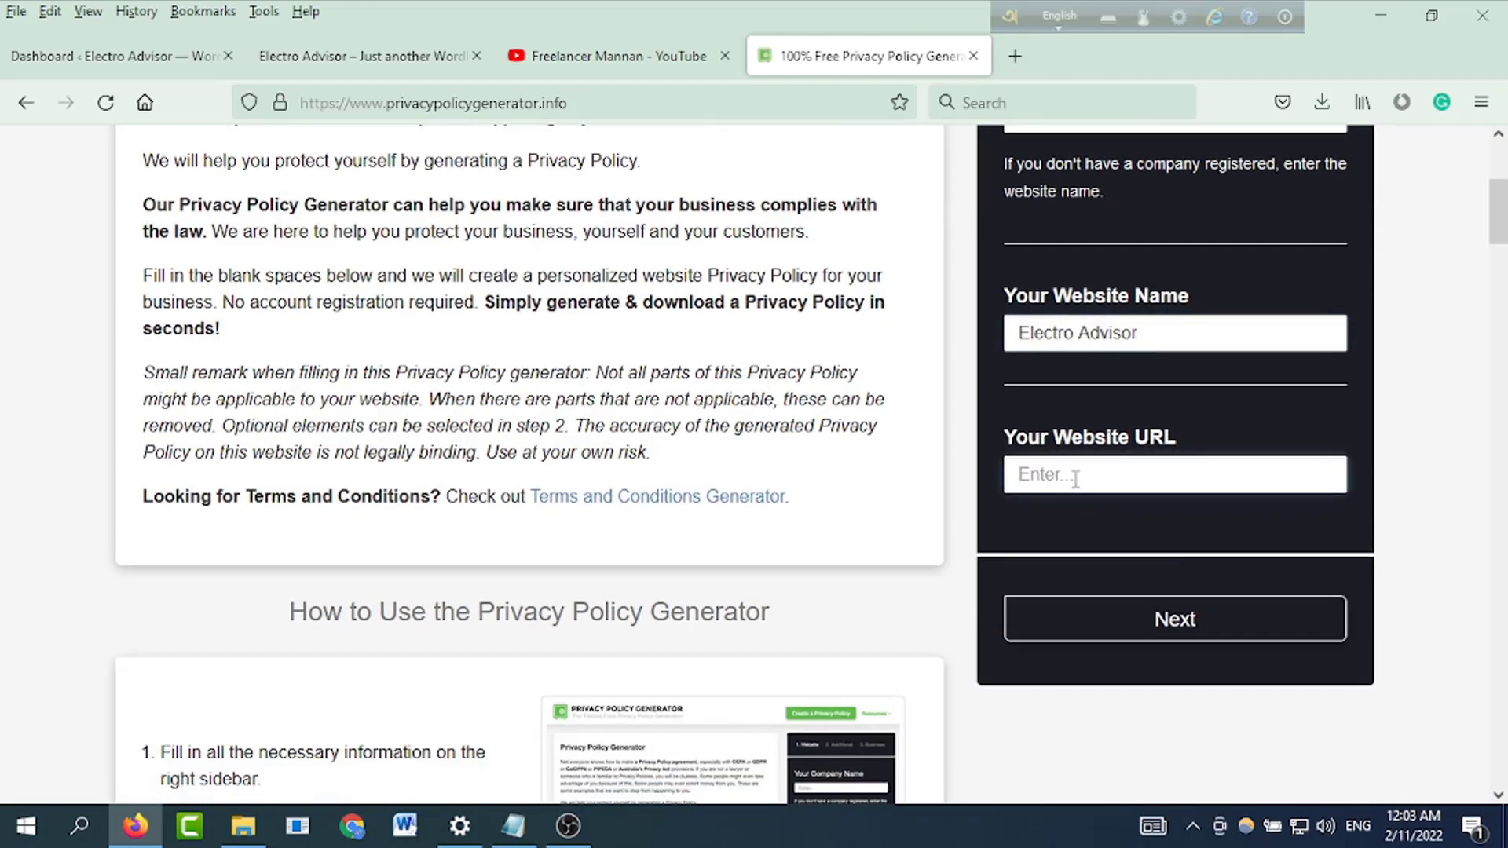
left_click(337, 62)
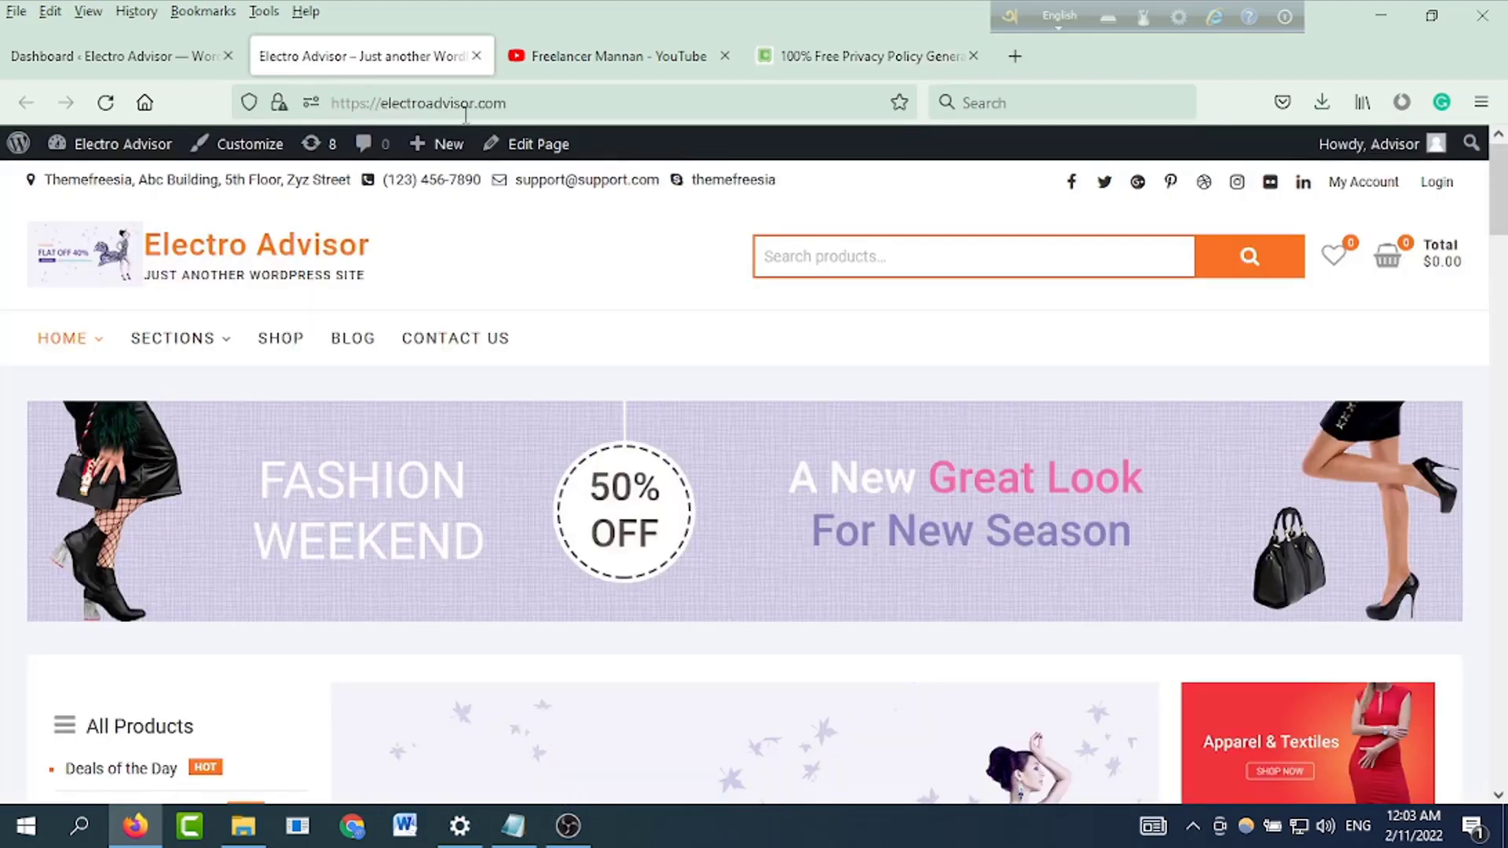
left_click(519, 100)
left_click(519, 101)
key("ctrl+c")
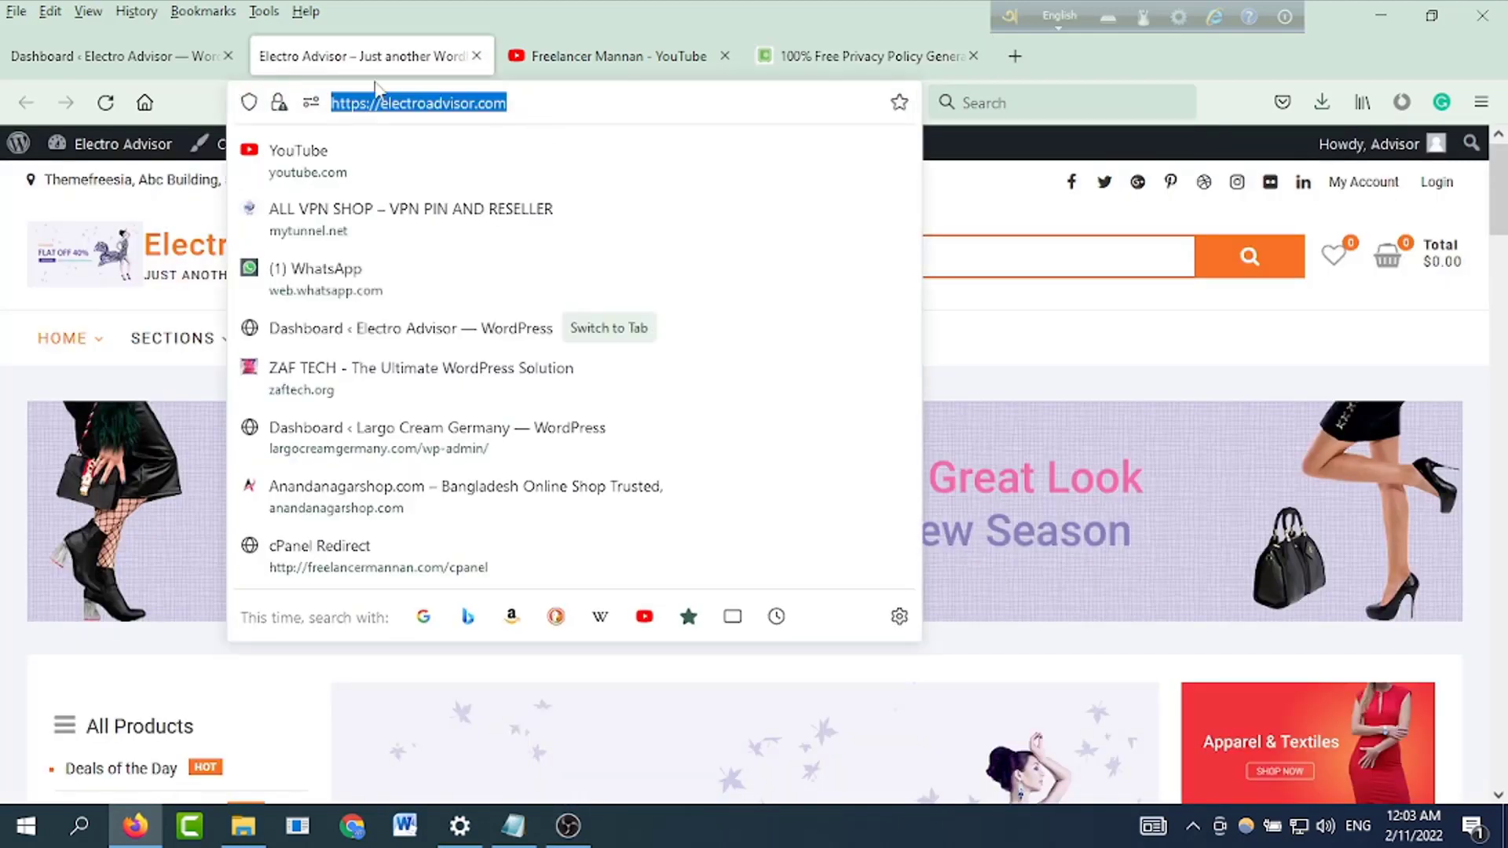
left_click(863, 56)
left_click(1184, 472)
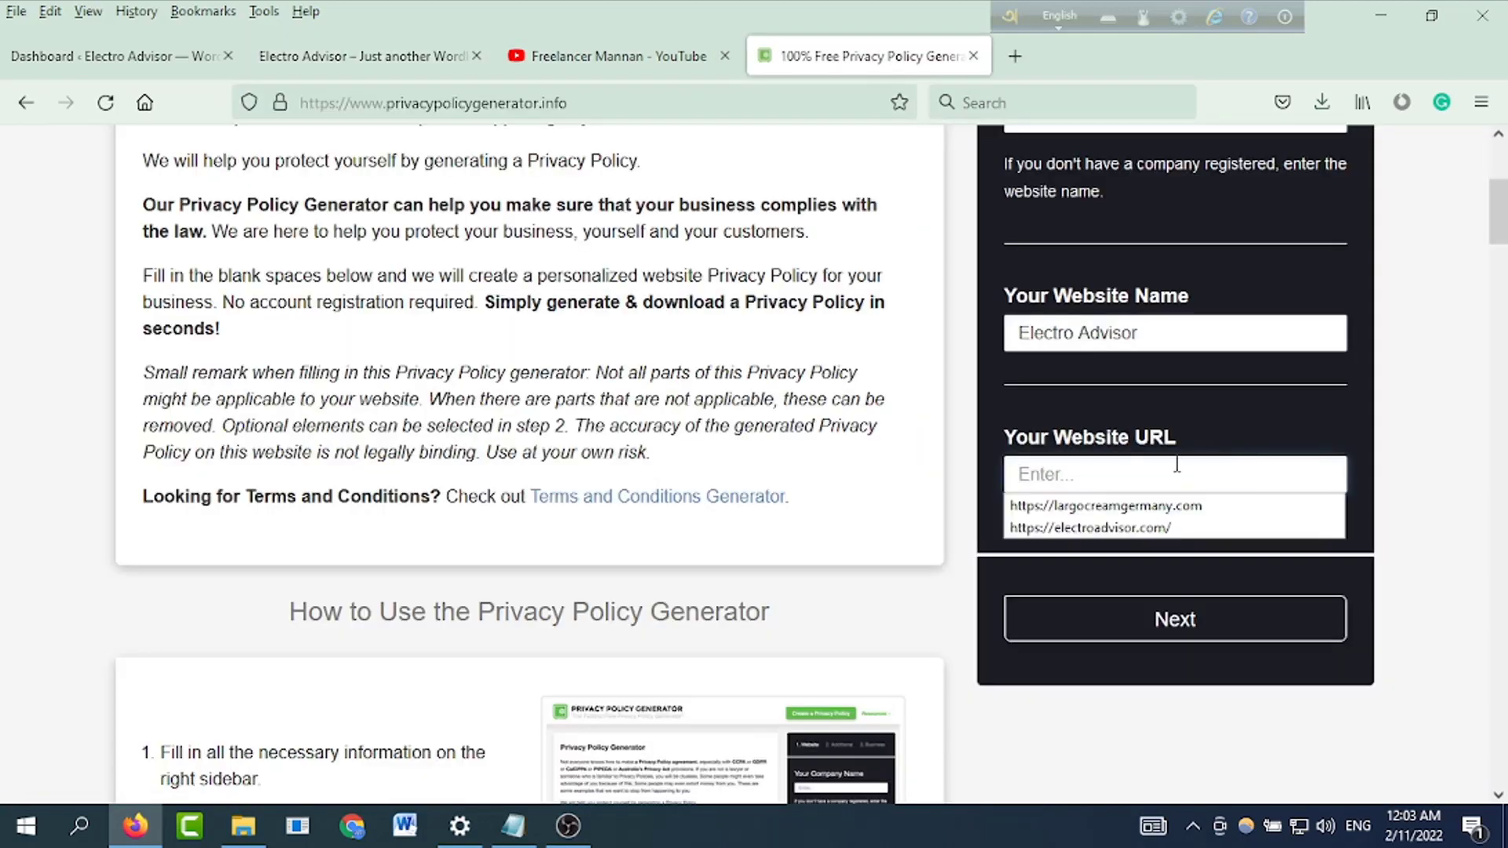
key("ctrl+v")
Answer Yes to cookies and Google AdSense, No to third-party advertising, and continue.
left_click(1181, 621)
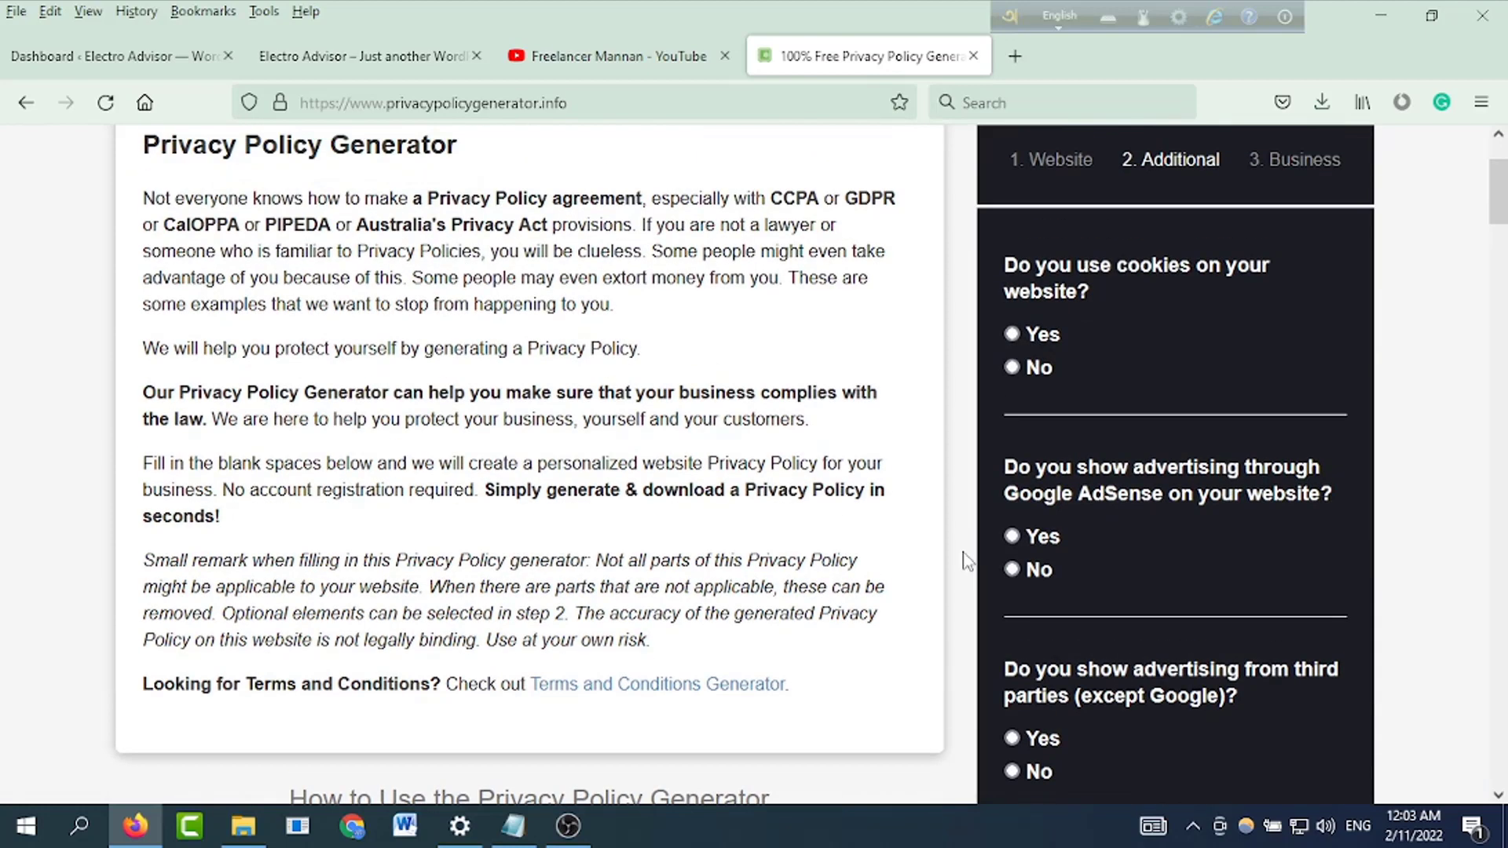
scroll(1076, 531, "up", 2)
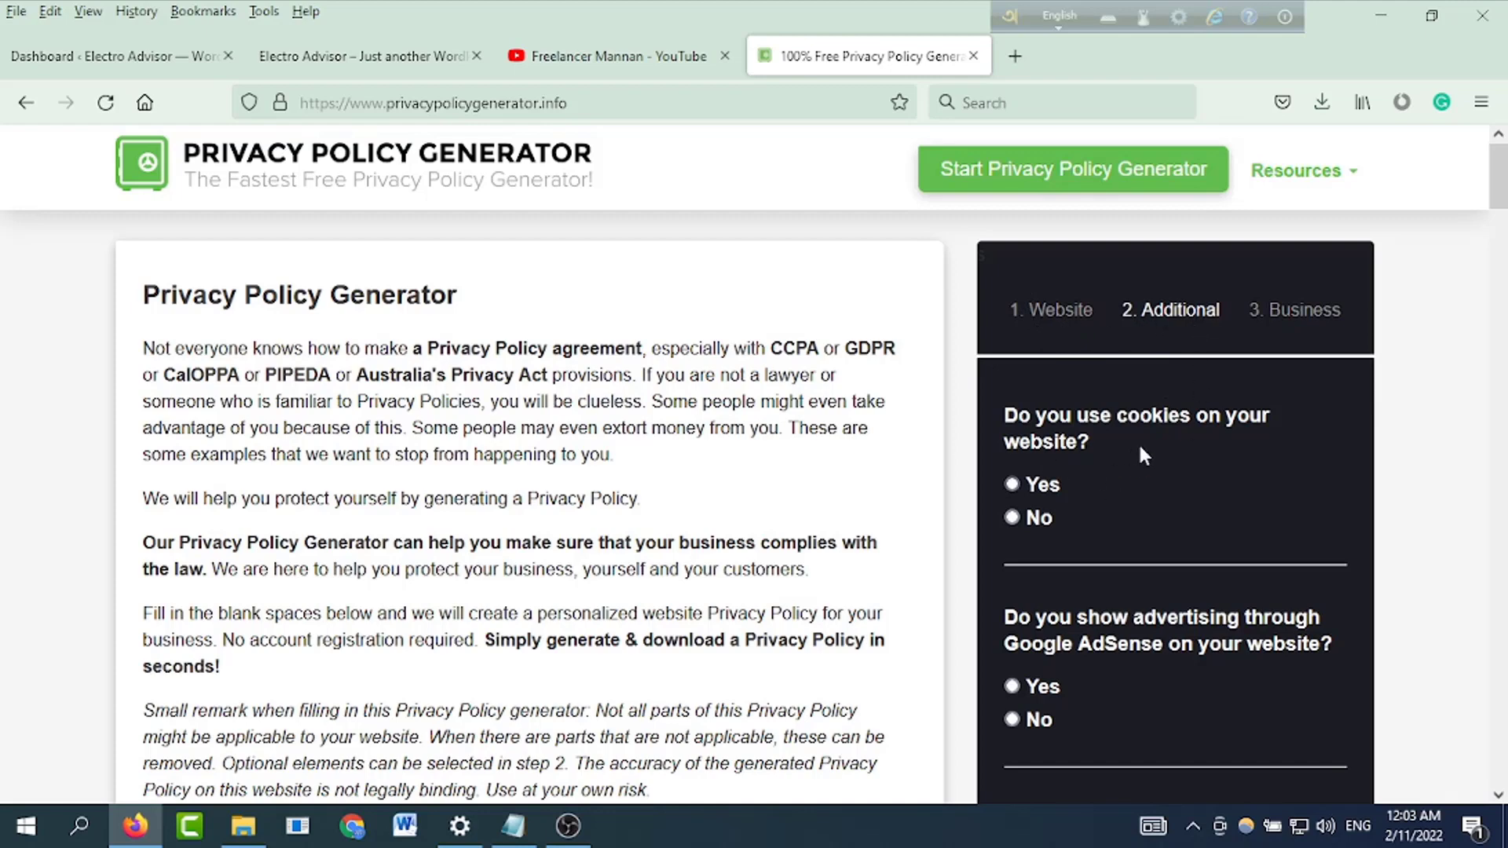
scroll(1140, 462, "down", 2)
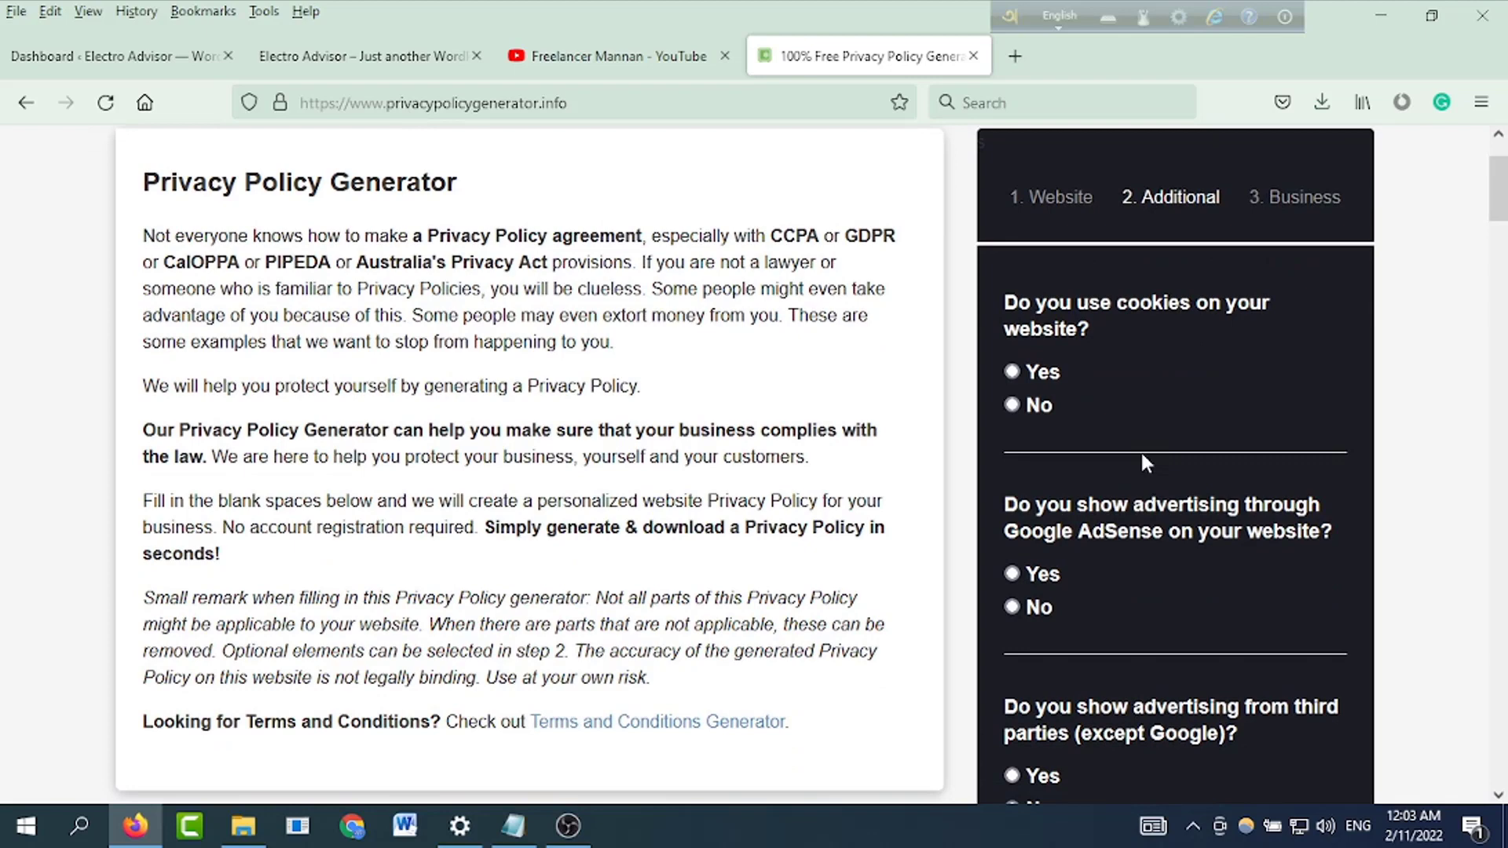
left_click(1015, 372)
scroll(1103, 422, "down", 2)
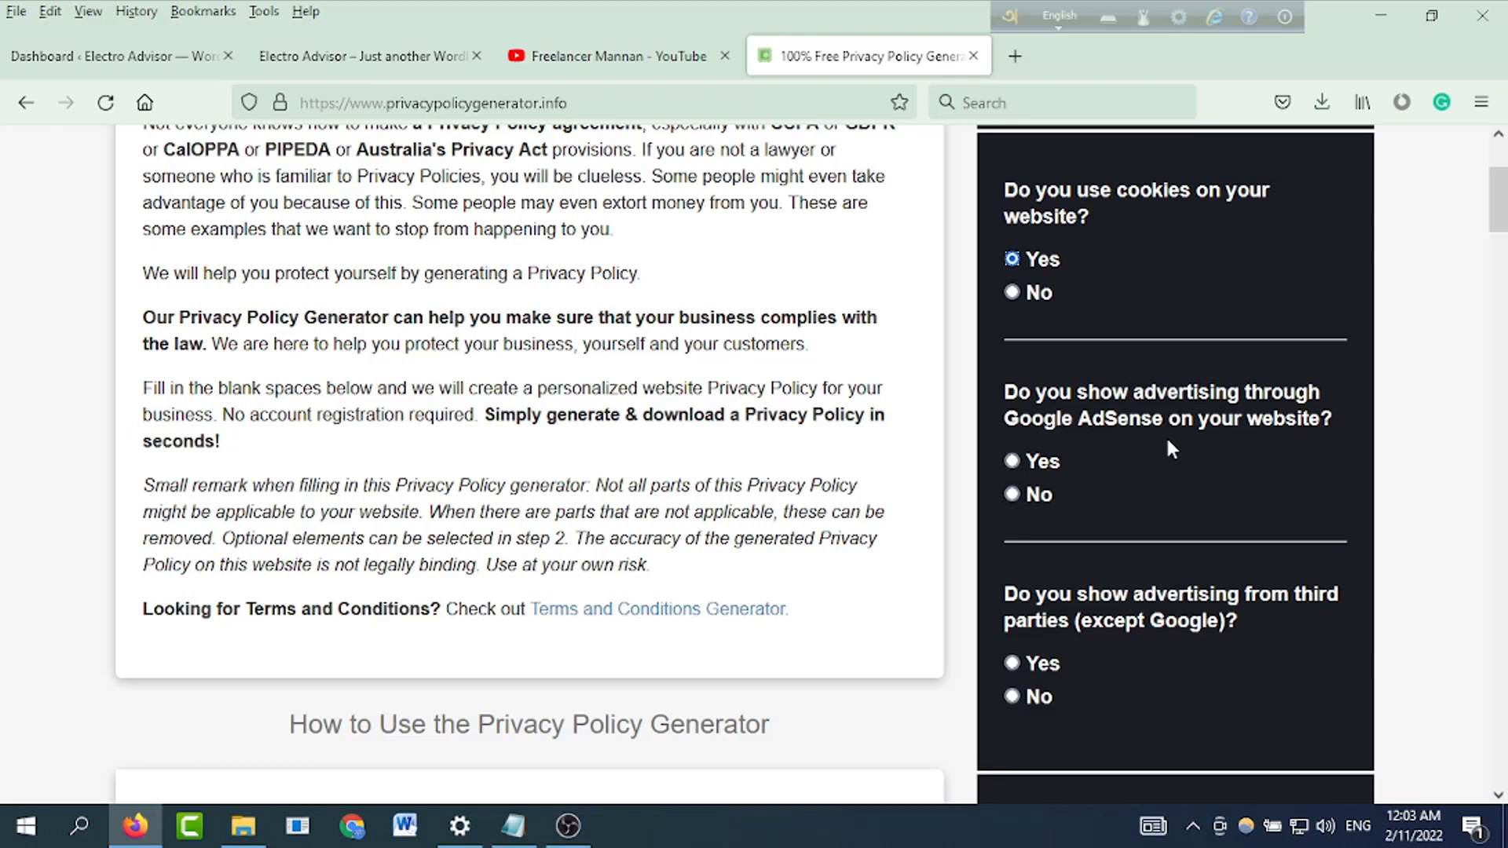
left_click(1014, 461)
scroll(1118, 470, "down", 3)
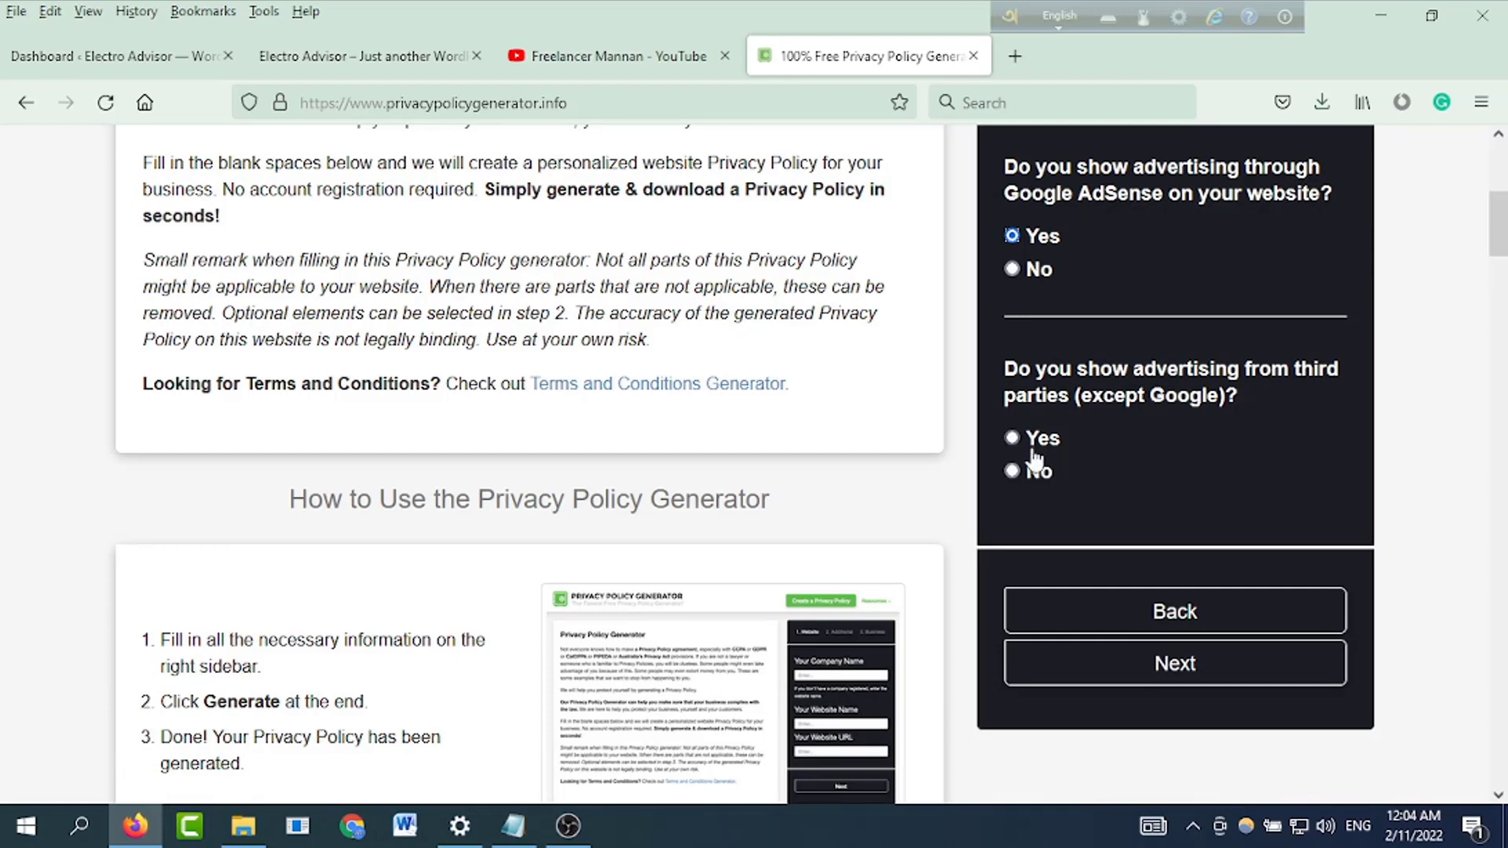
left_click(1012, 471)
left_click(1184, 664)
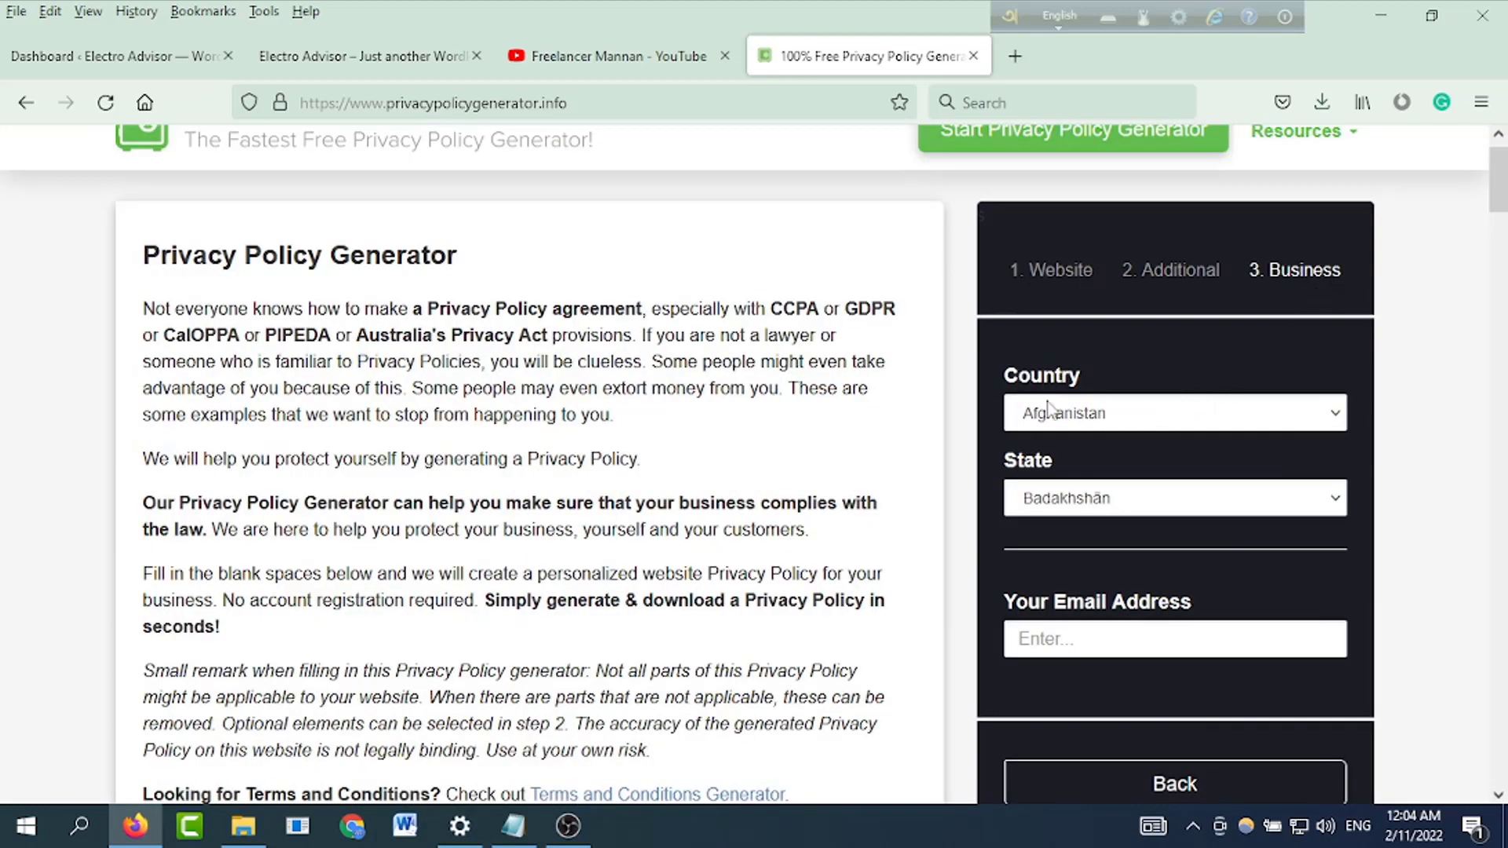
Choose Bangladesh from the Country dropdown.
left_click(1165, 414)
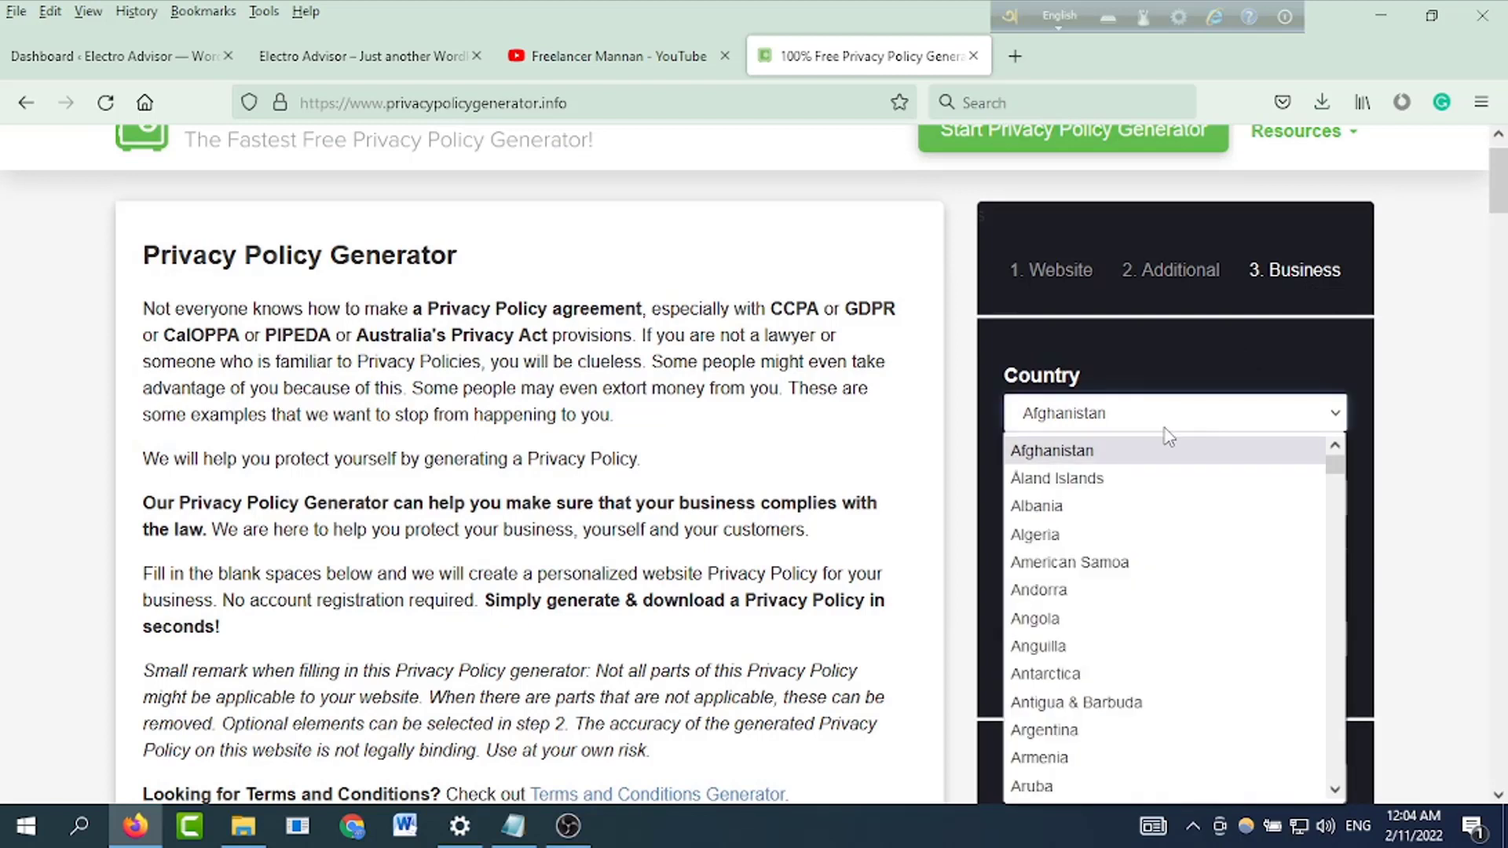
scroll(1200, 565, "down", 2)
scroll(1192, 582, "down", 2)
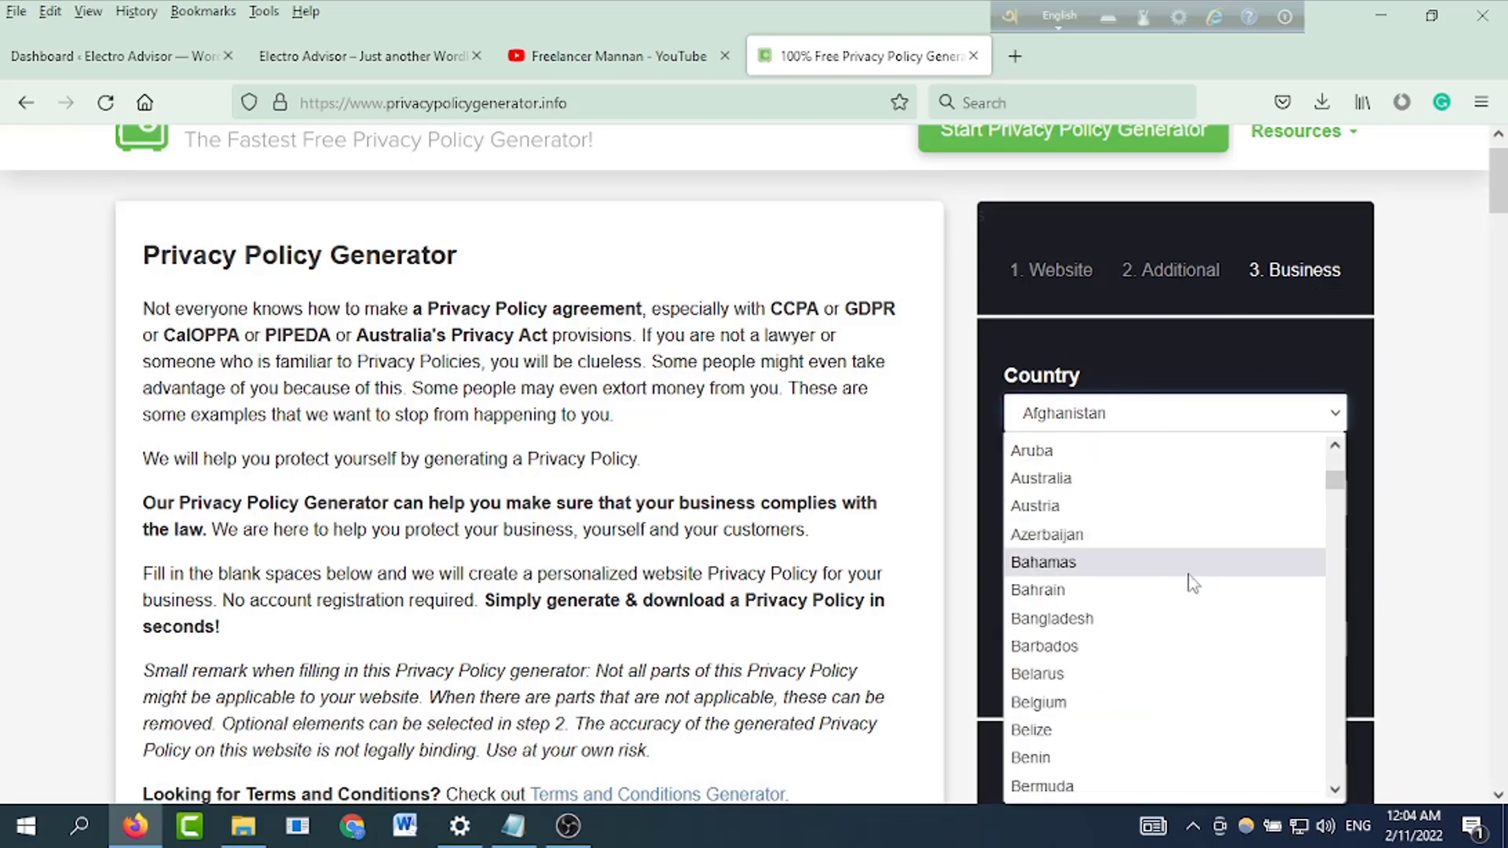
left_click(1102, 618)
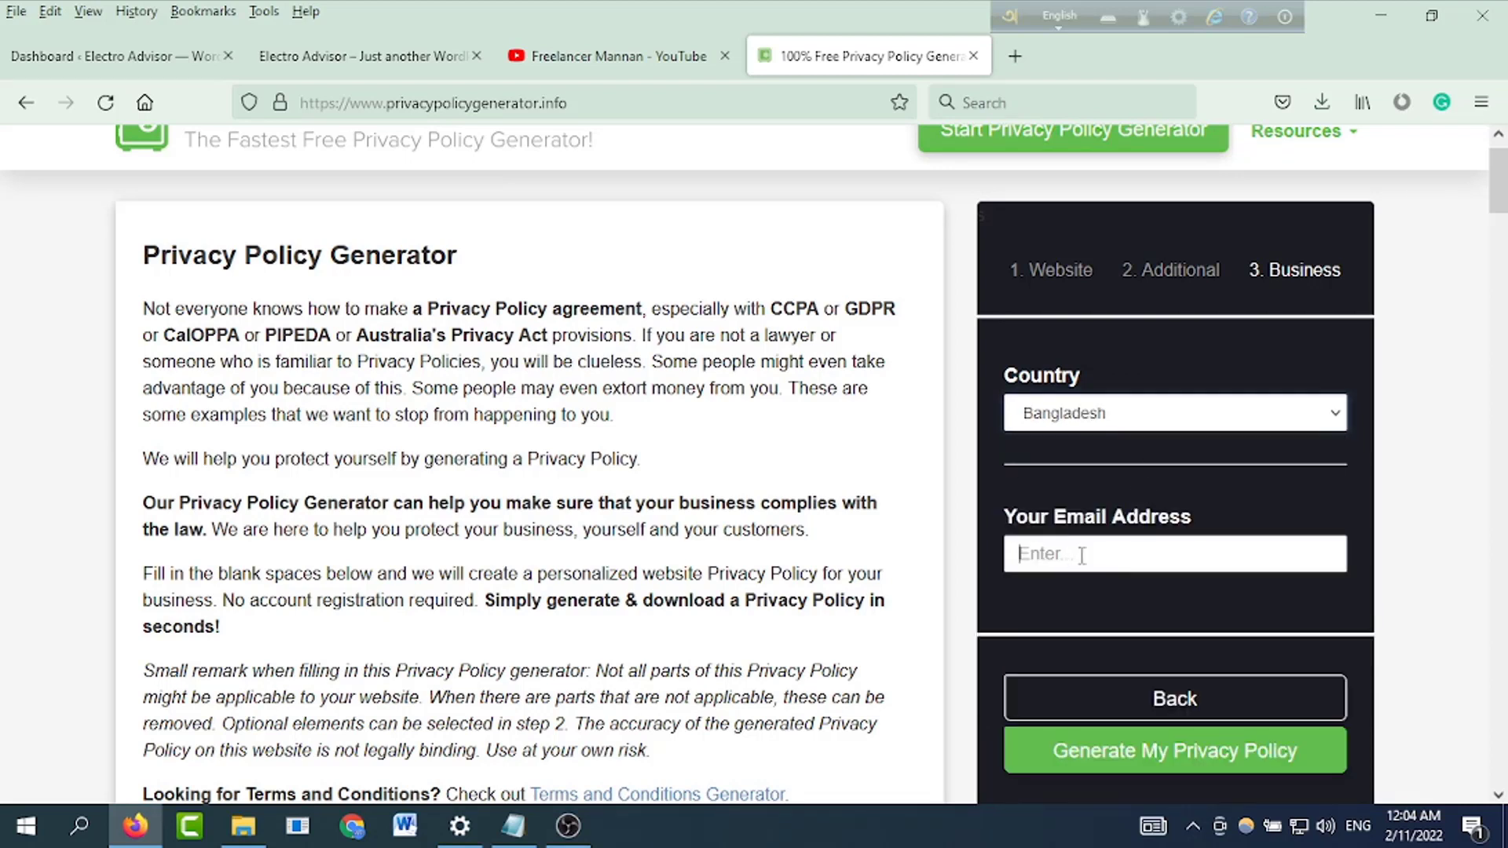
Fill in the contact e-mail from autofill and generate the privacy policy.
left_click(1204, 564)
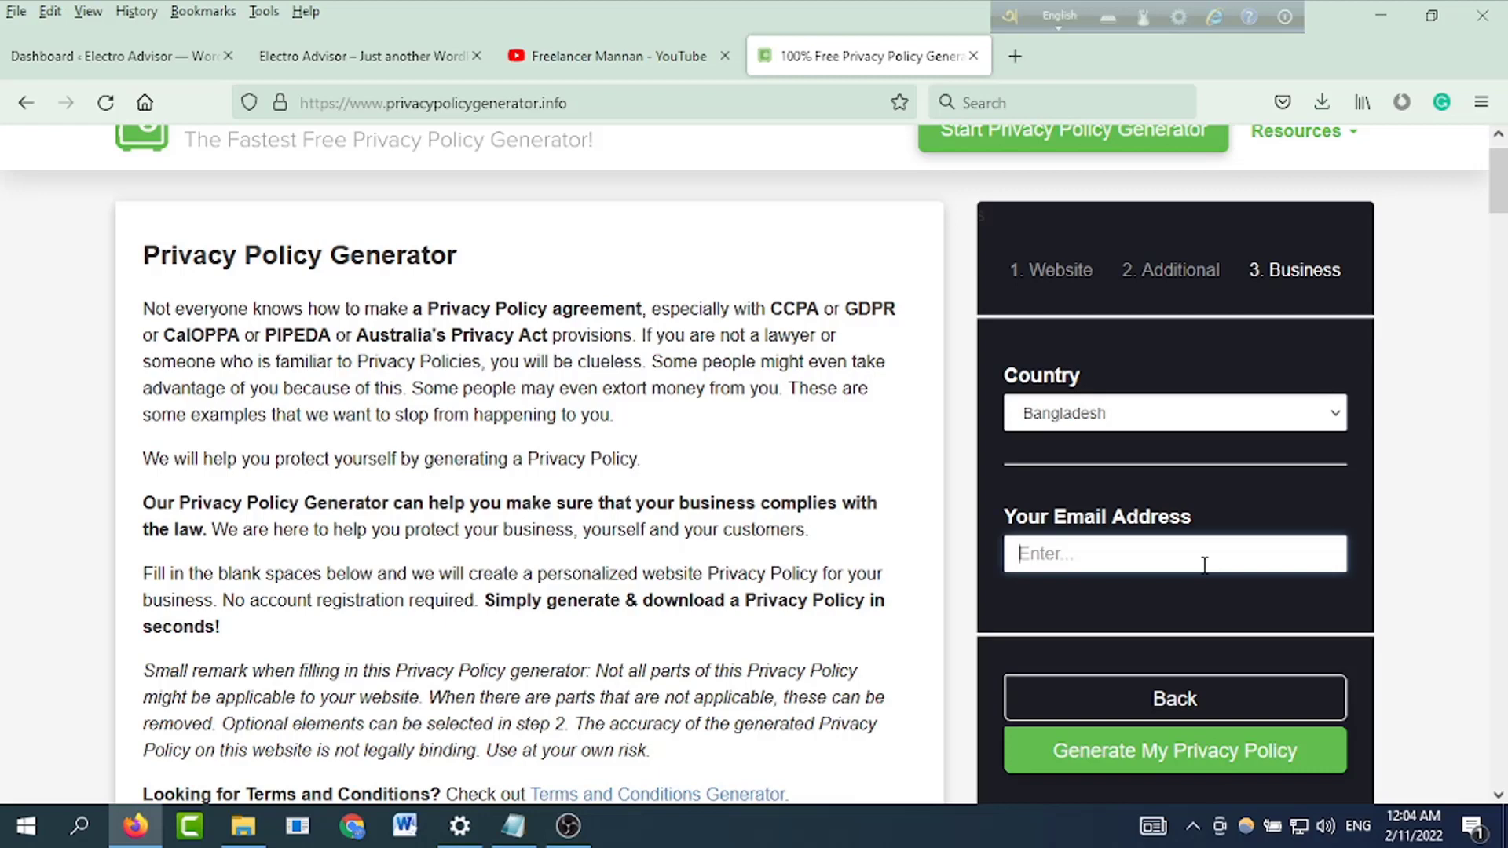
type("fre")
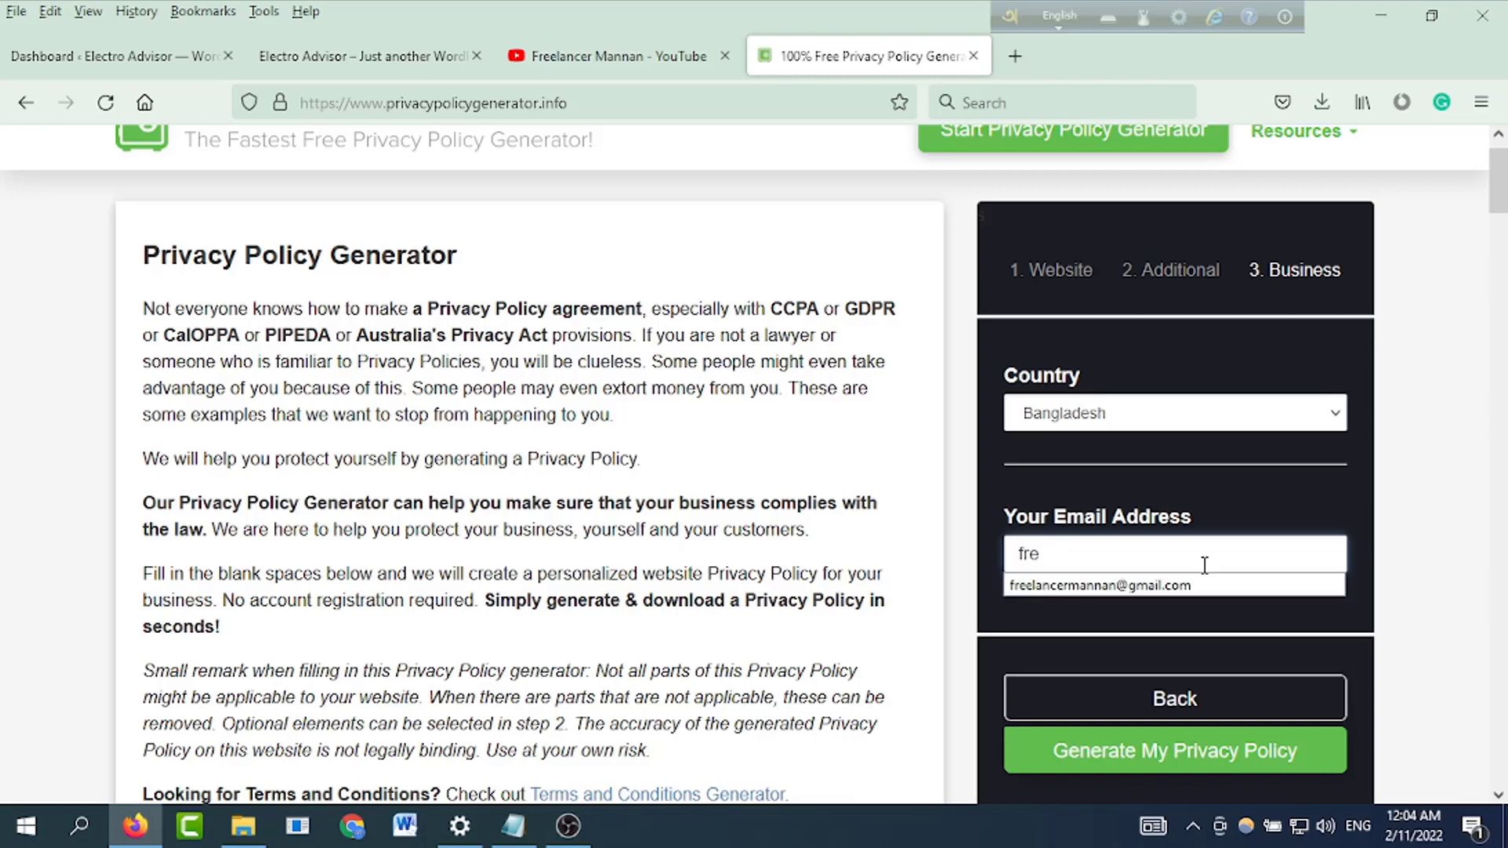
left_click(1126, 584)
scroll(1209, 582, "down", 2)
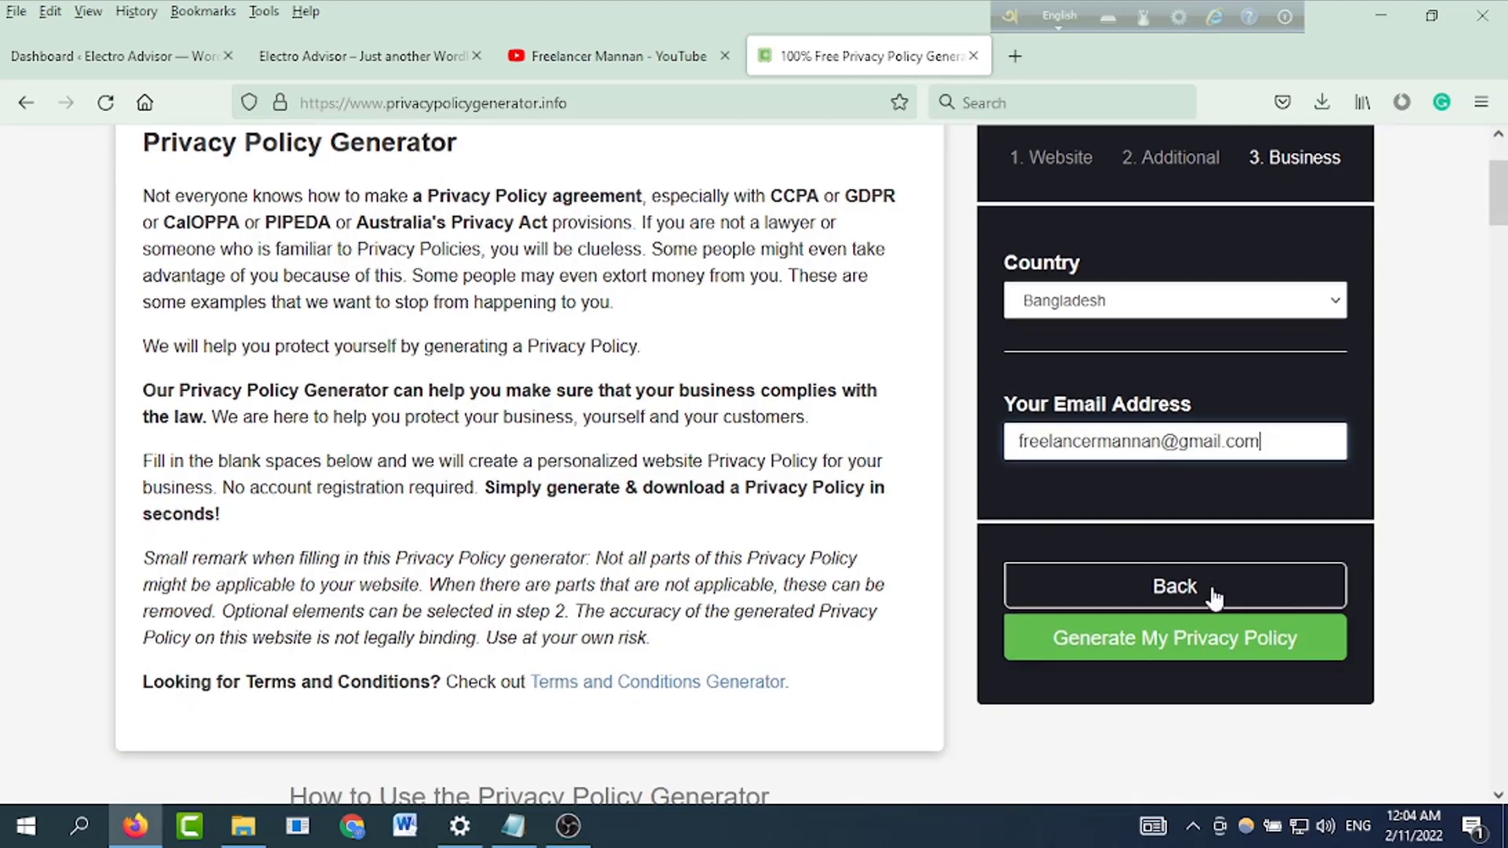
left_click(1176, 650)
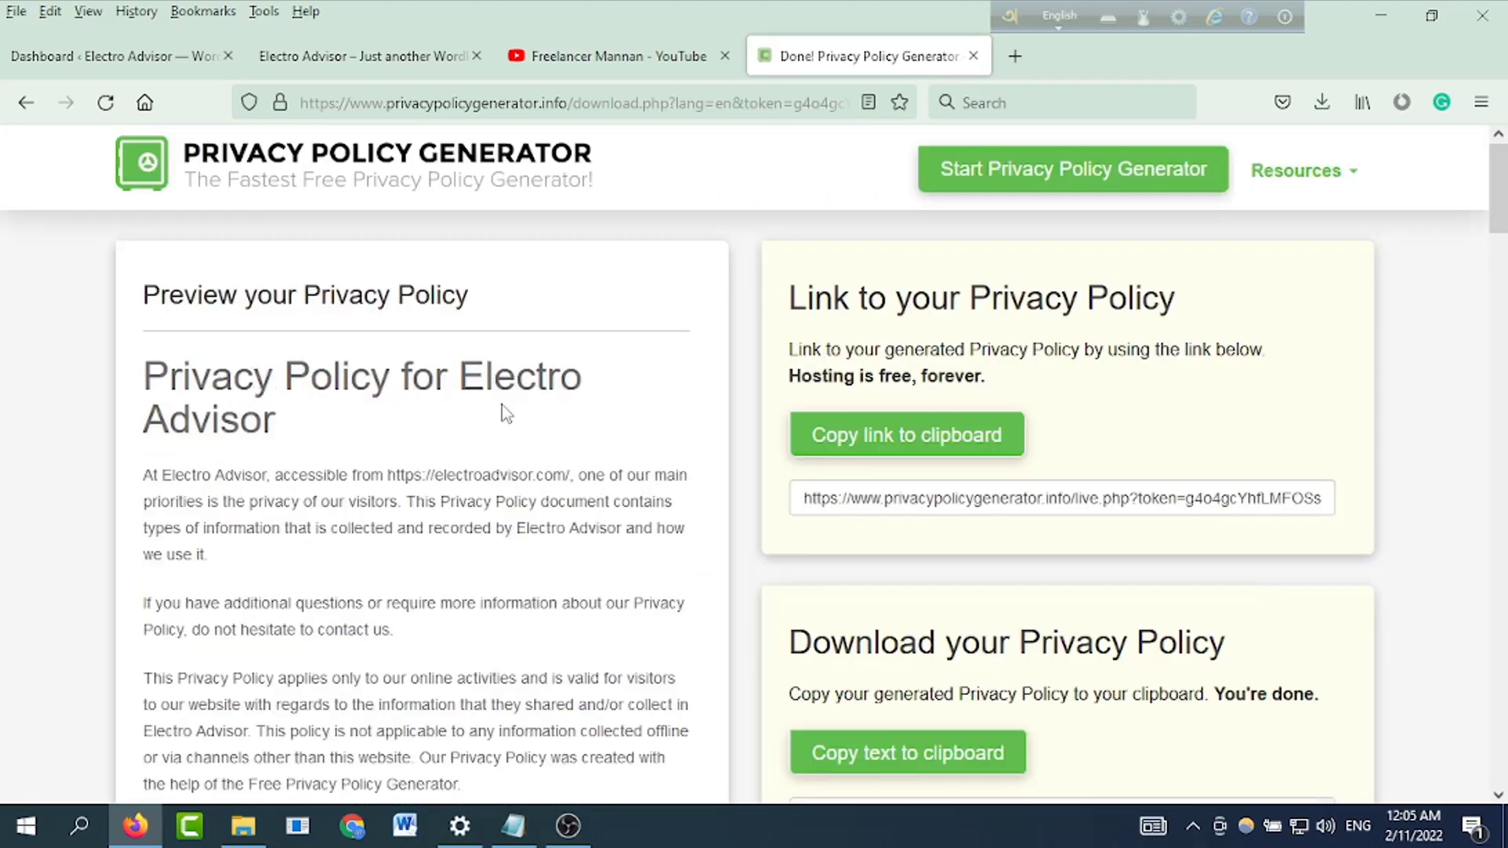
scroll(307, 439, "down", 3)
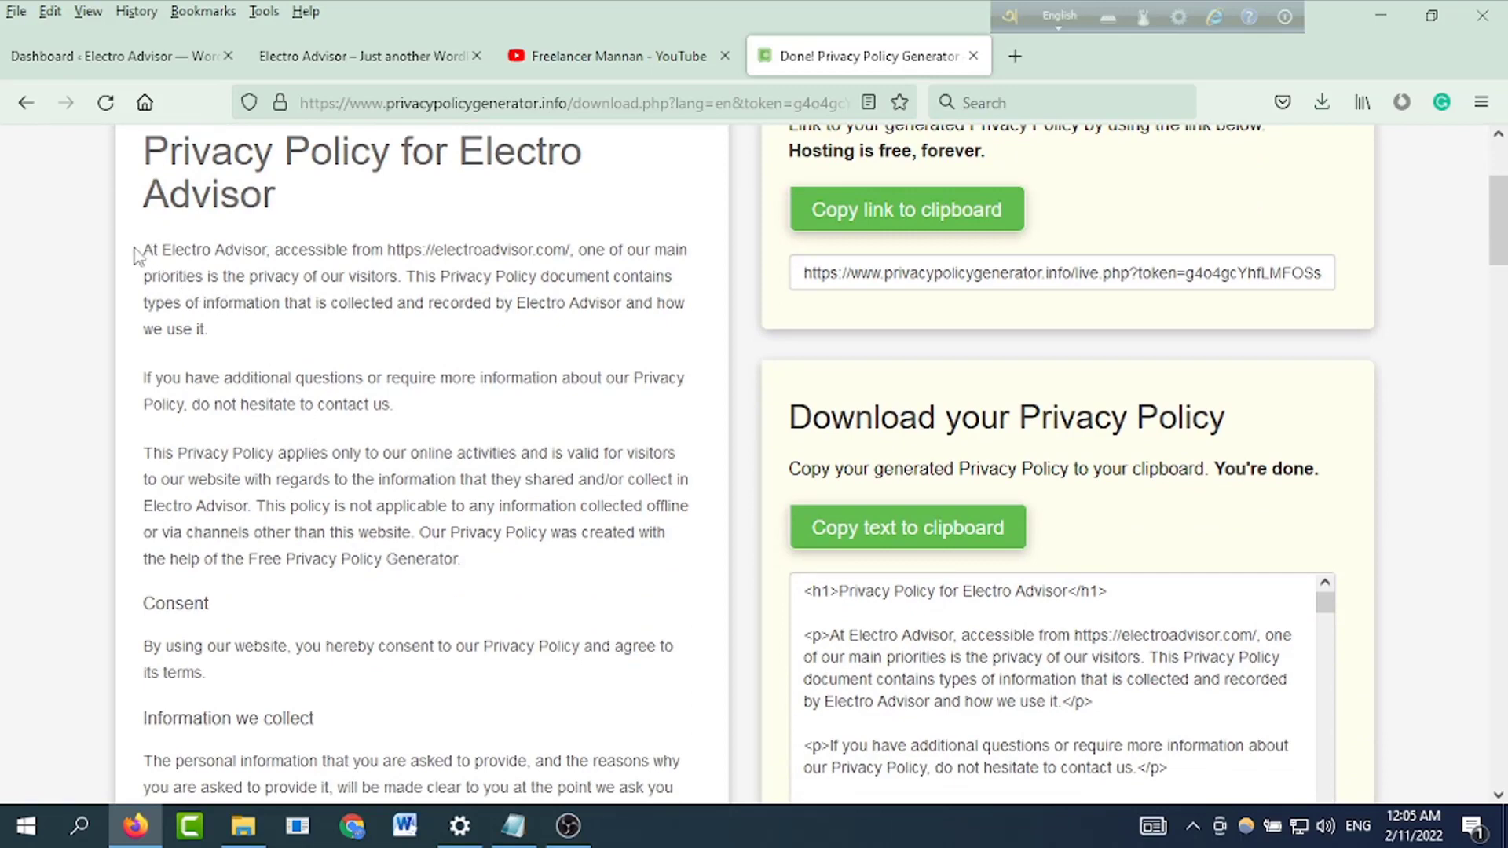
left_click_drag(141, 249, 364, 676)
left_click(382, 691)
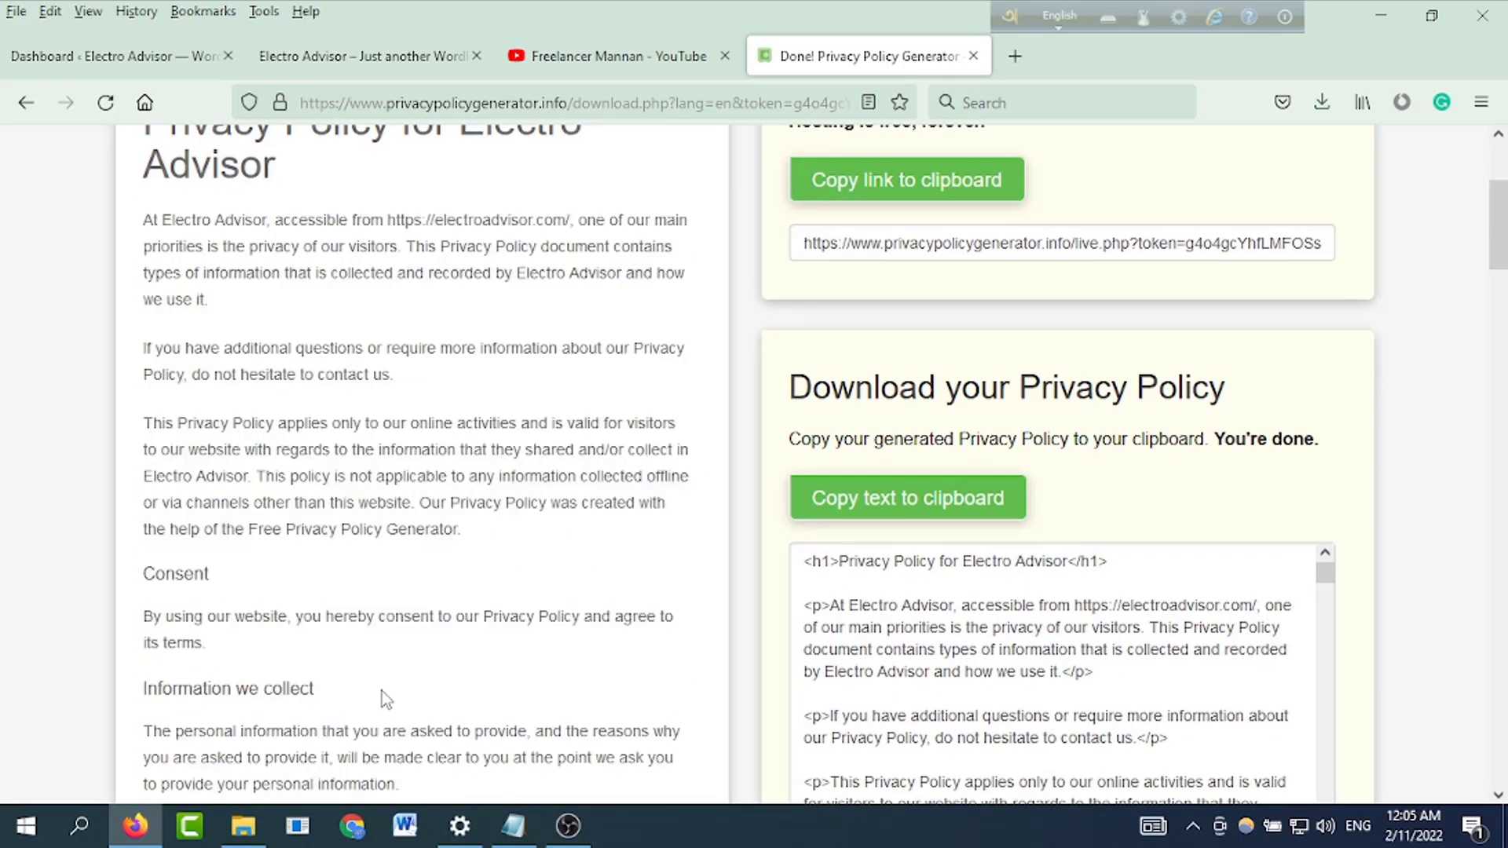
scroll(381, 690, "down", 3)
scroll(336, 494, "down", 4)
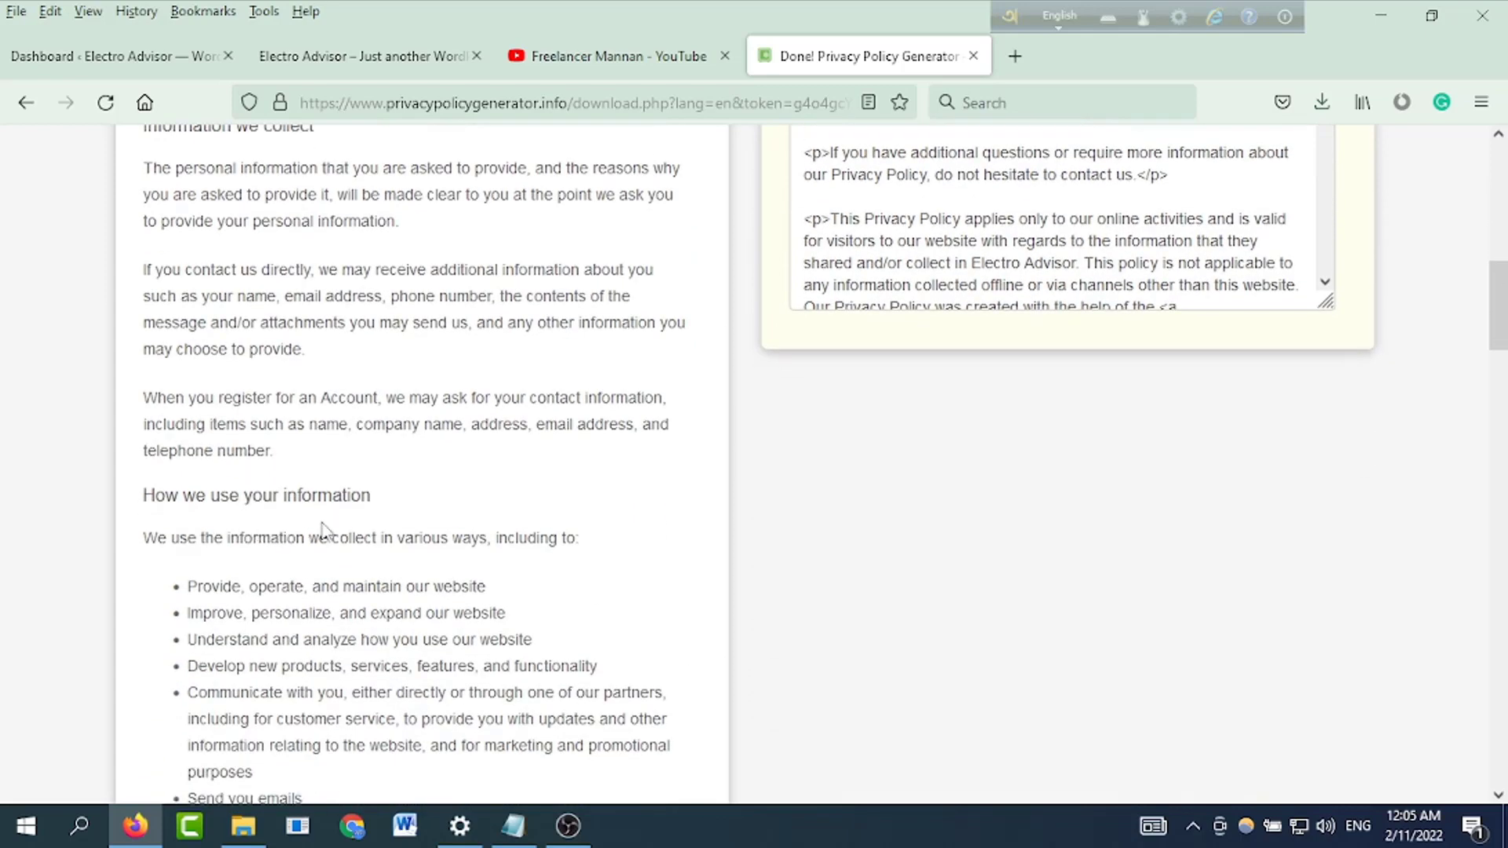
scroll(350, 512, "down", 5)
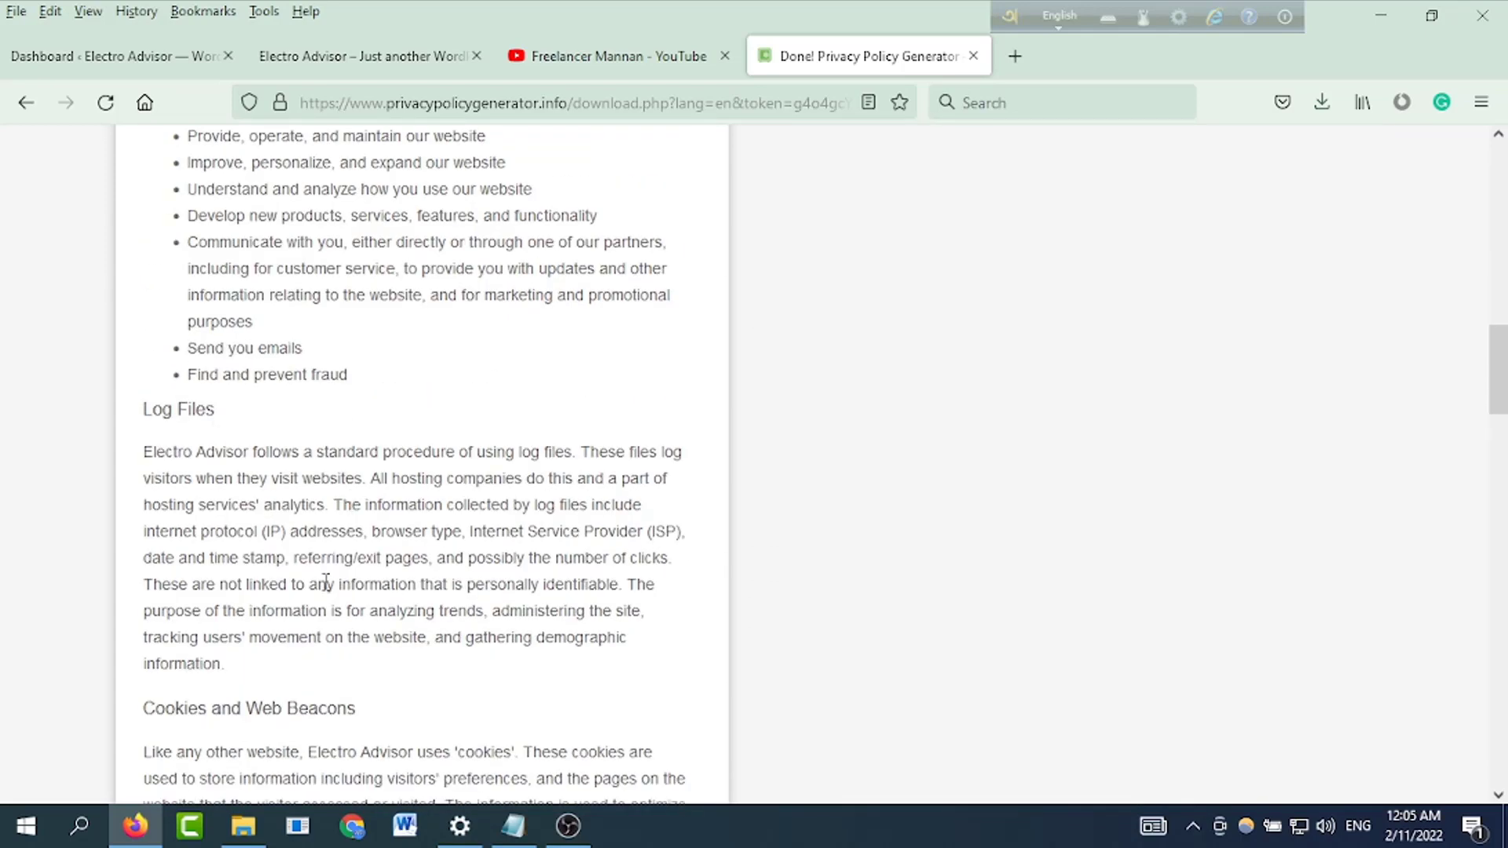
scroll(353, 596, "down", 3)
scroll(377, 628, "down", 2)
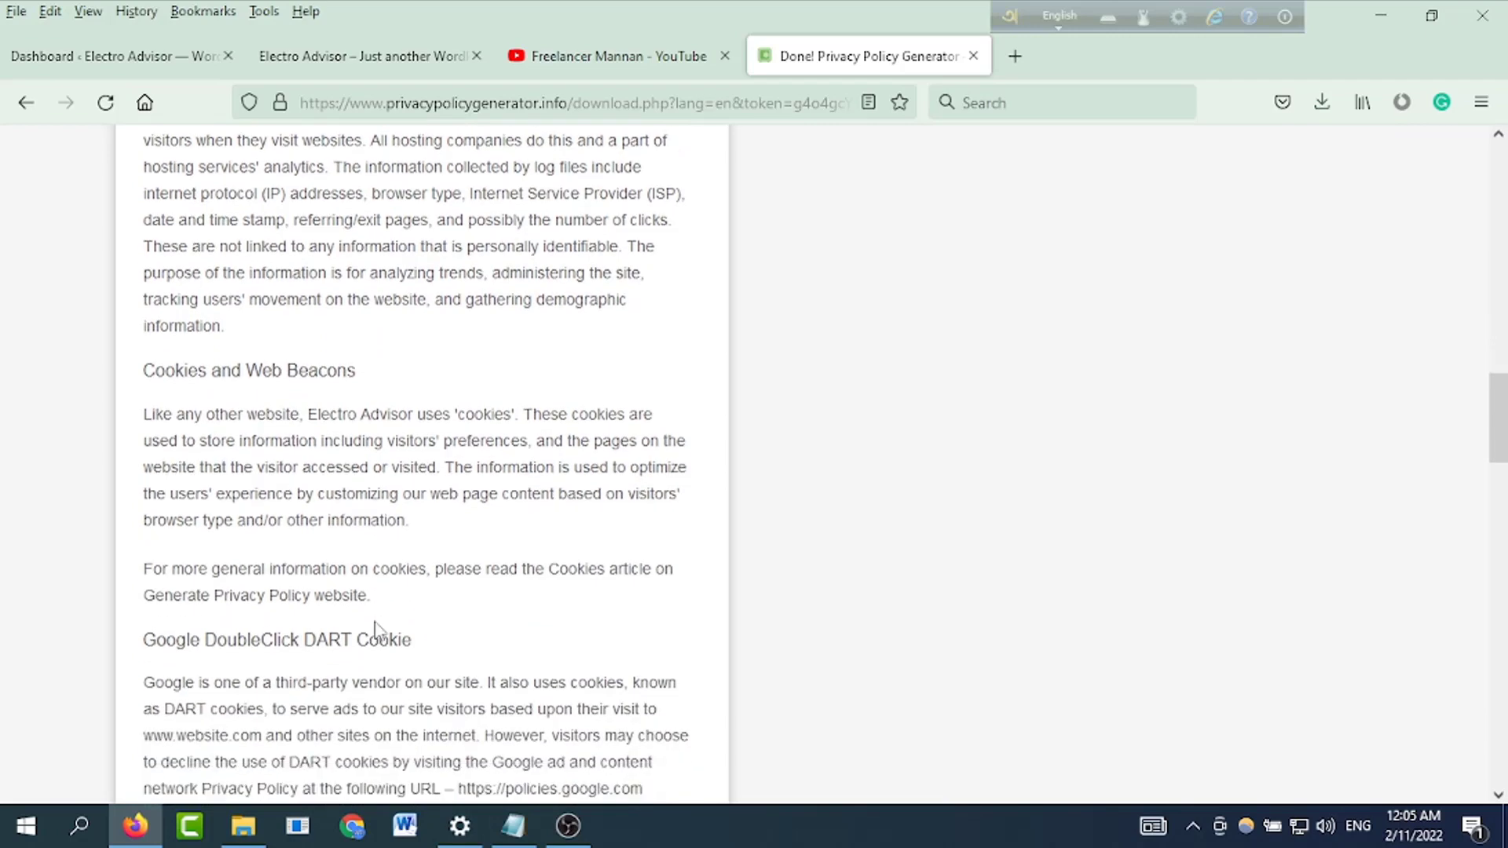
scroll(327, 624, "down", 2)
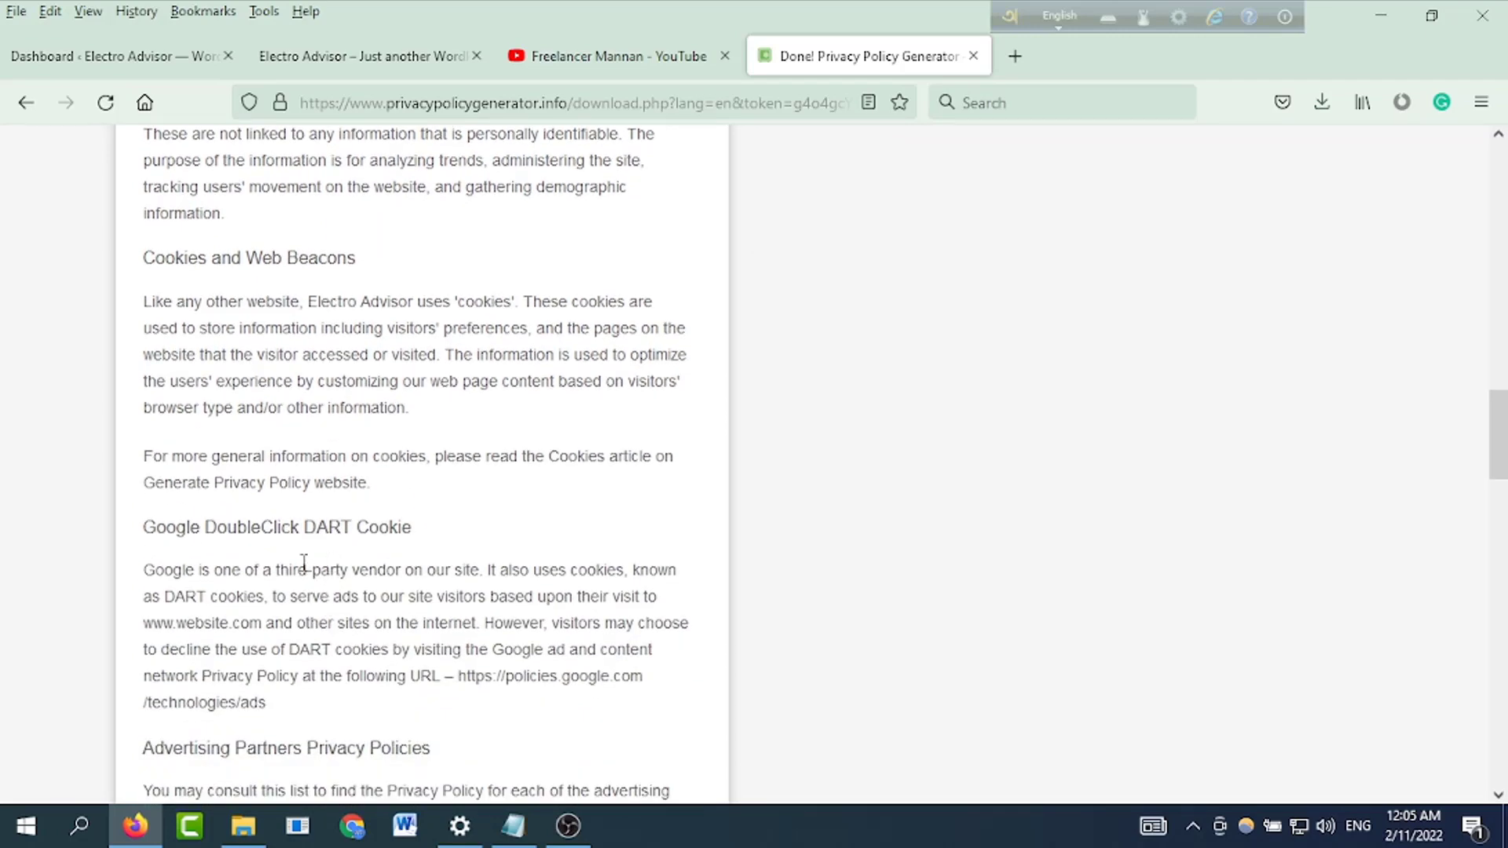
scroll(373, 564, "down", 3)
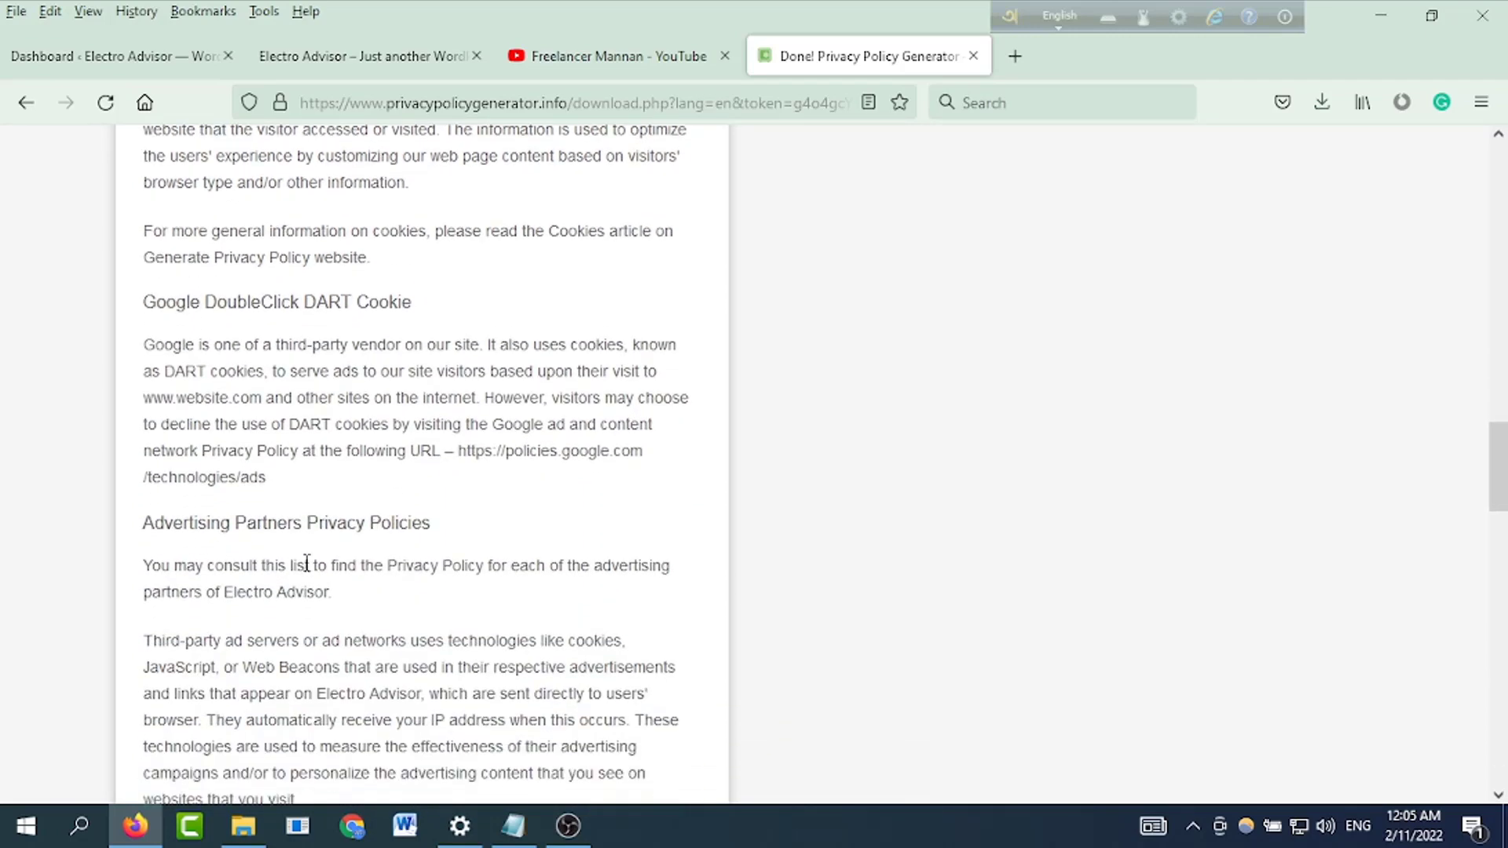
scroll(306, 563, "down", 6)
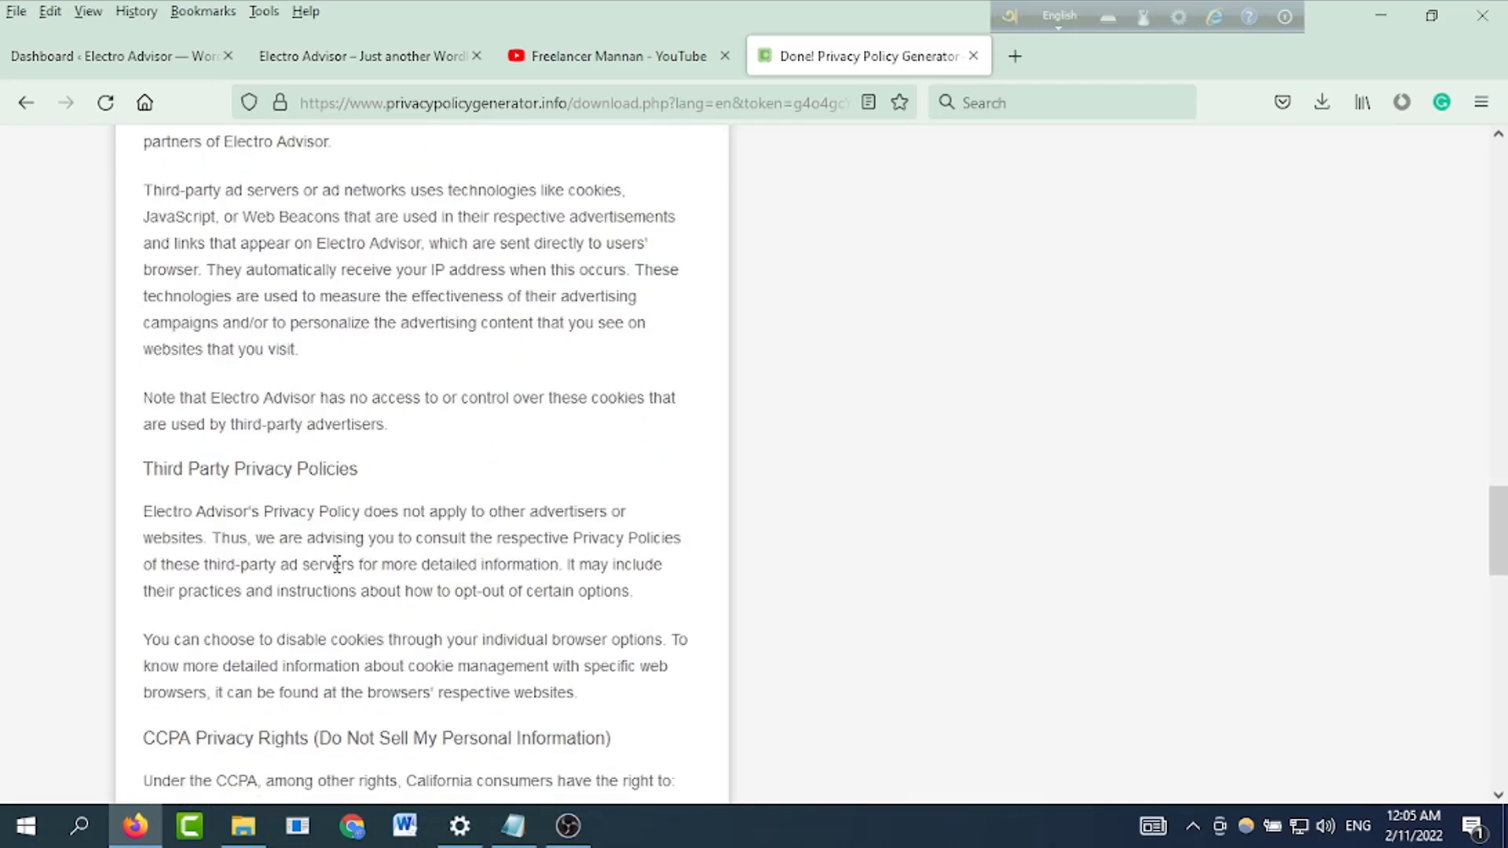
scroll(337, 564, "down", 3)
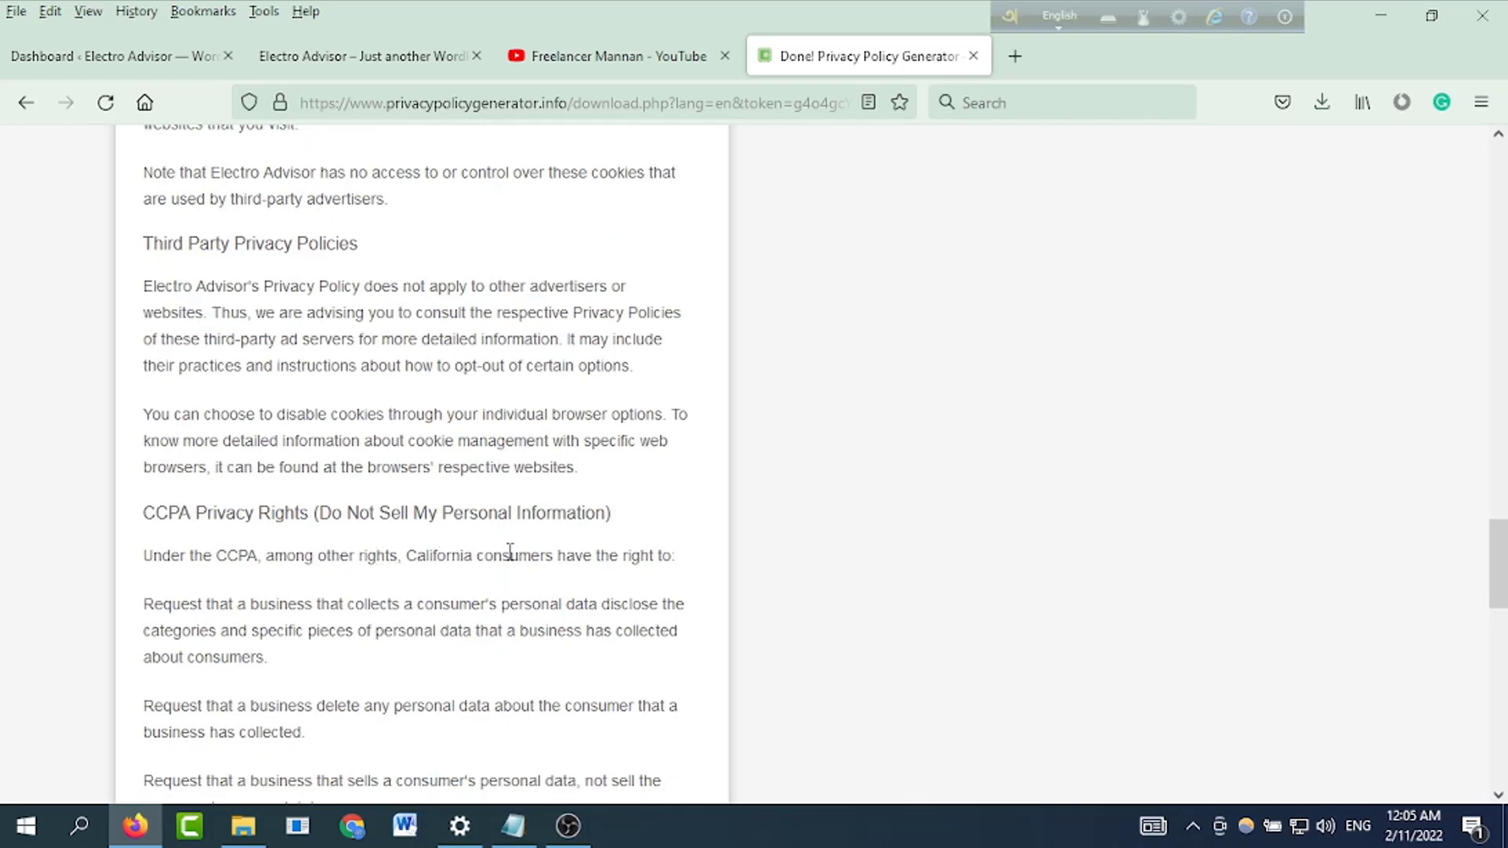
scroll(510, 552, "down", 6)
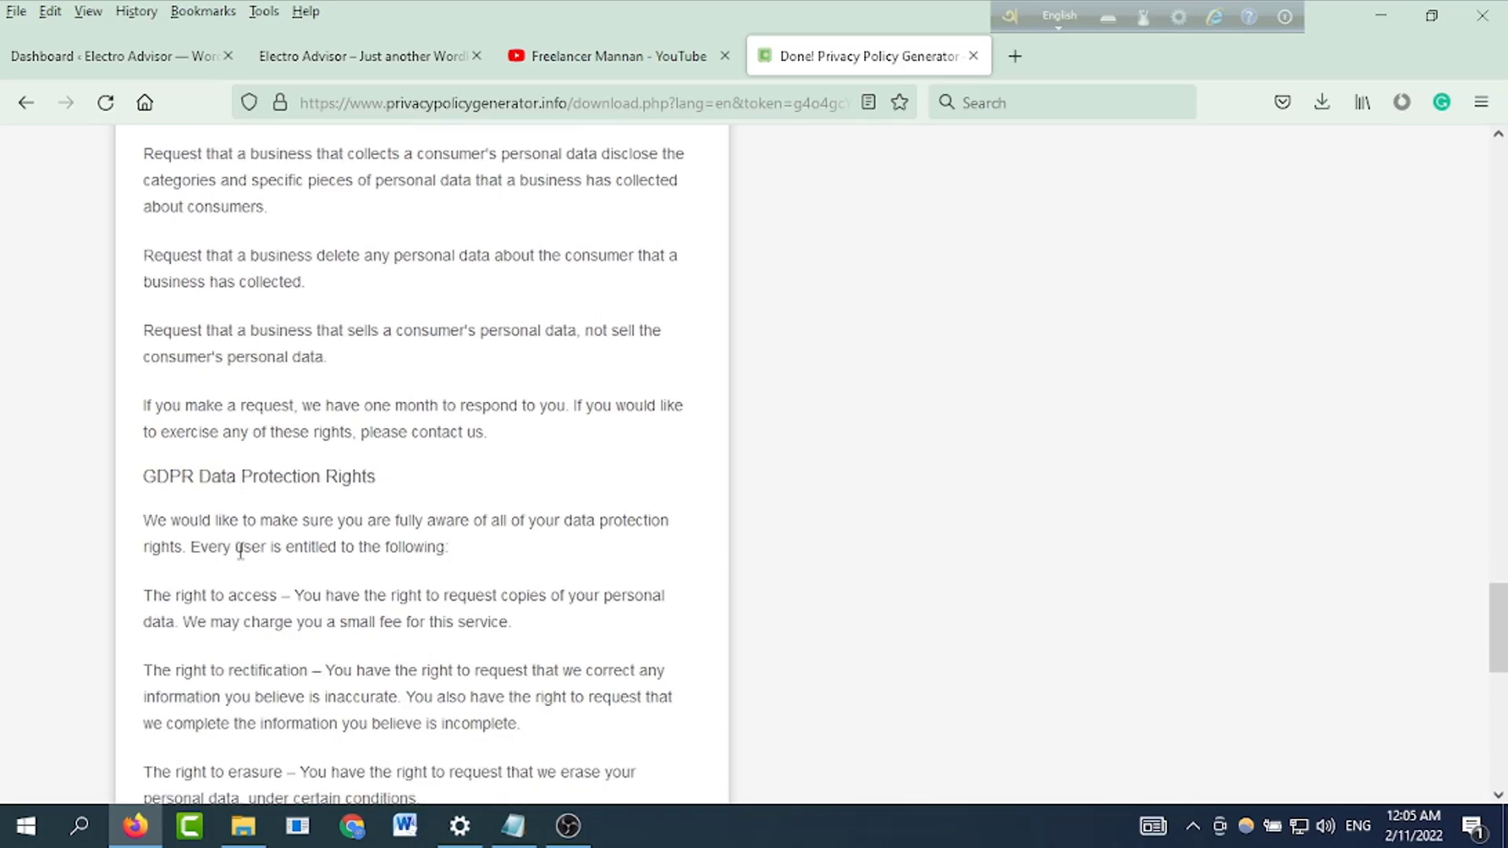
scroll(277, 542, "down", 9)
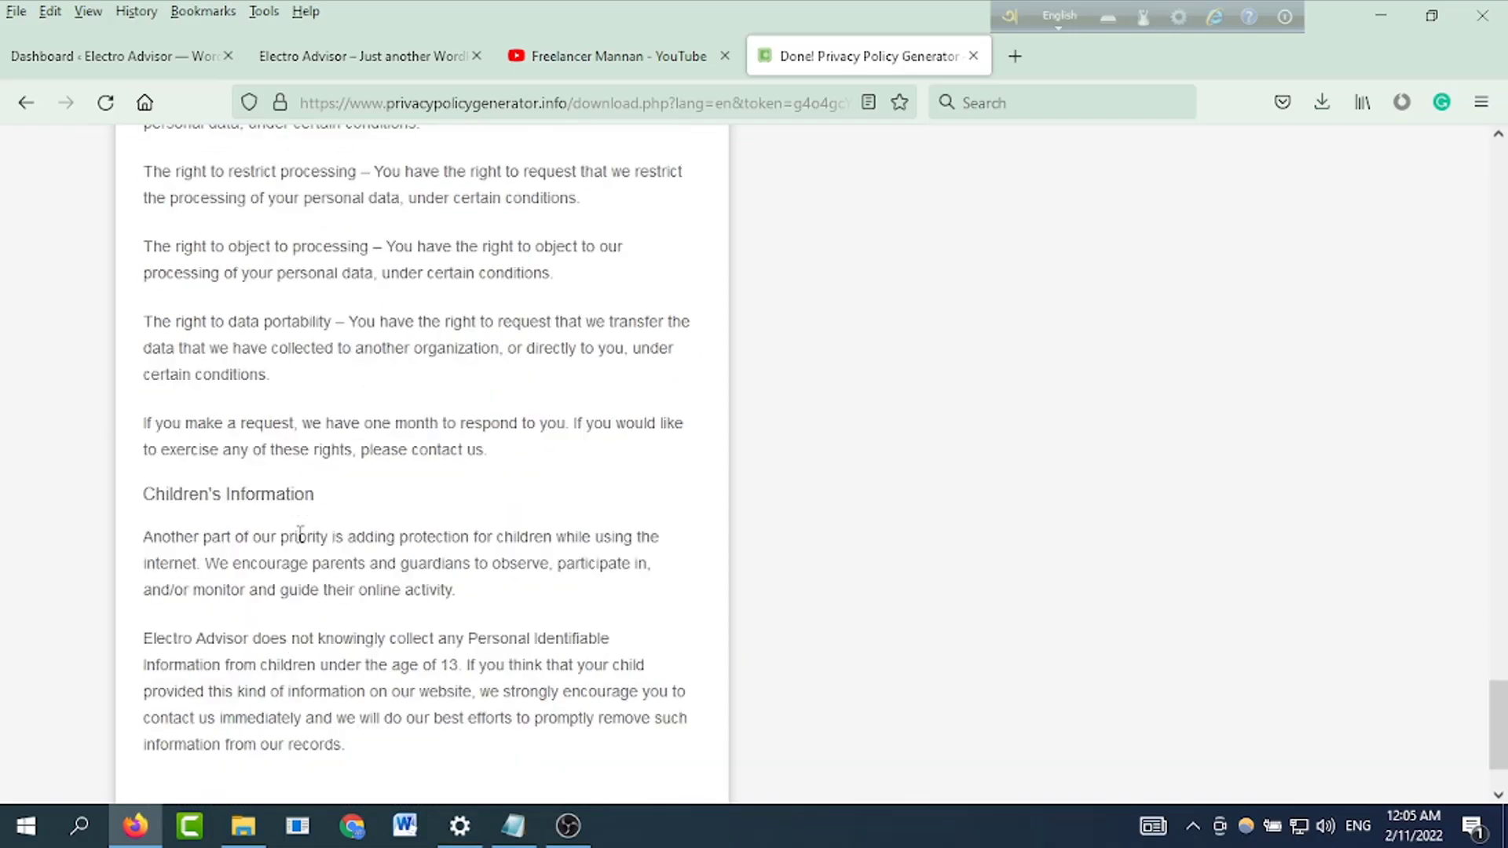
scroll(300, 534, "down", 2)
scroll(348, 542, "up", 20)
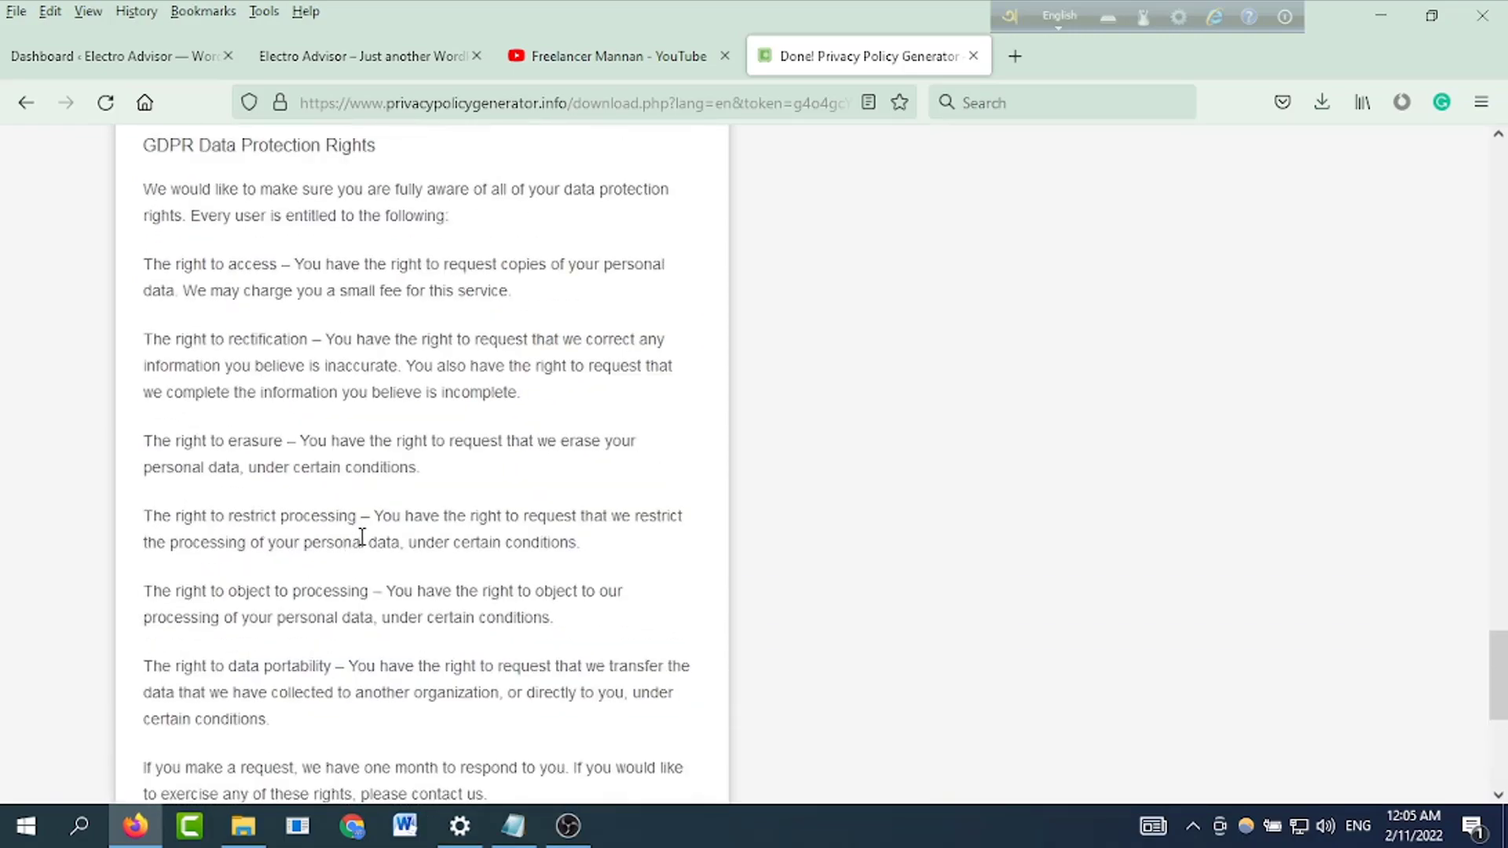
scroll(365, 545, "up", 15)
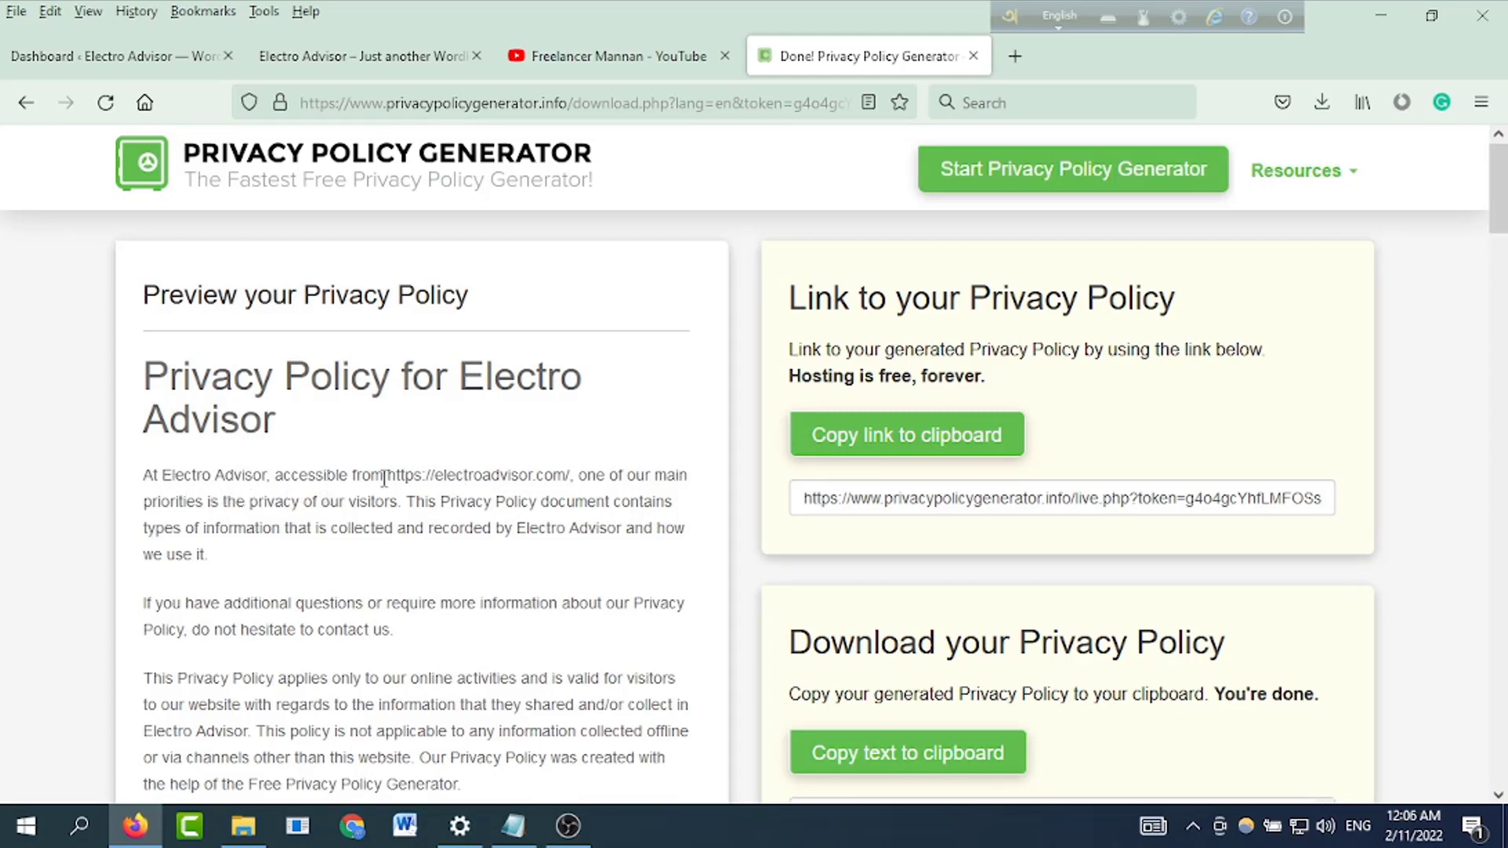
Select all policy text from the 'Privacy Policy for Electro Advisor' heading to the end.
left_click_drag(585, 475, 401, 474)
left_click(468, 499)
left_click_drag(151, 361, 353, 797)
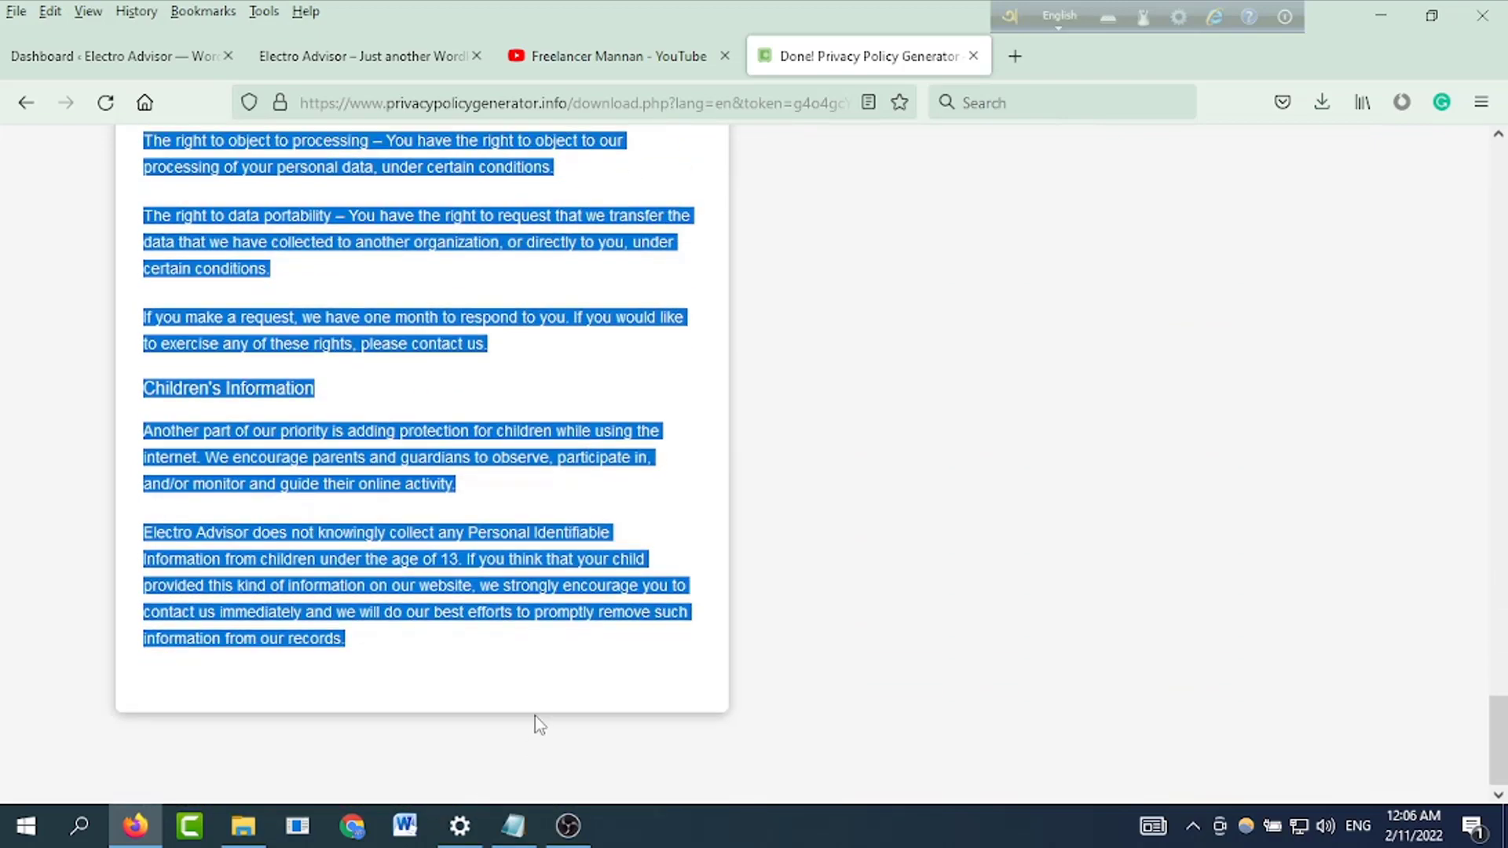
scroll(628, 515, "up", 2)
scroll(628, 514, "up", 10)
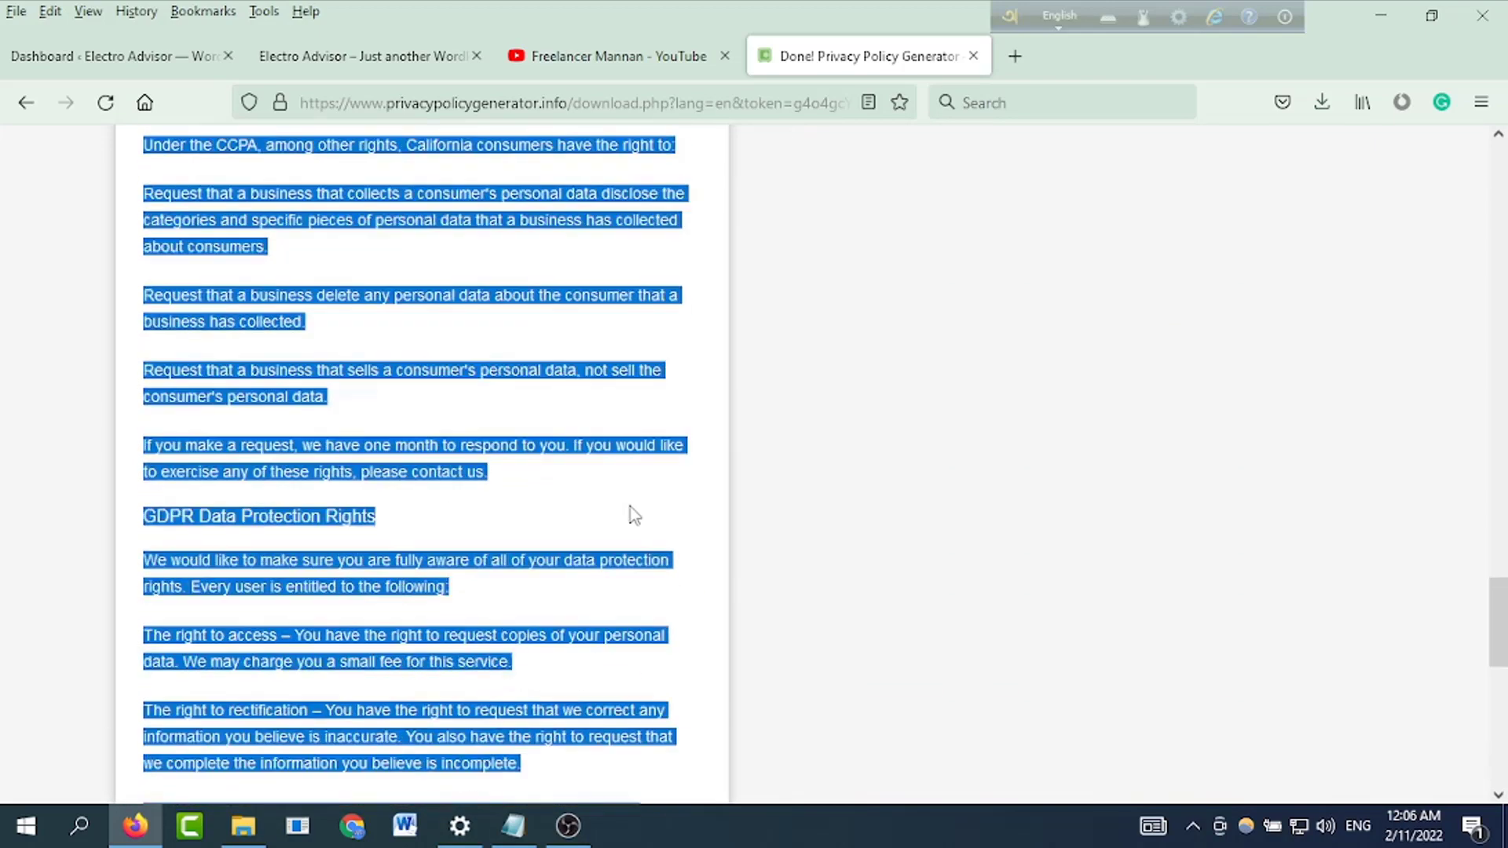
Add a new WordPress page titled 'Privacy Policy' and place the cursor in its empty body.
left_click(118, 55)
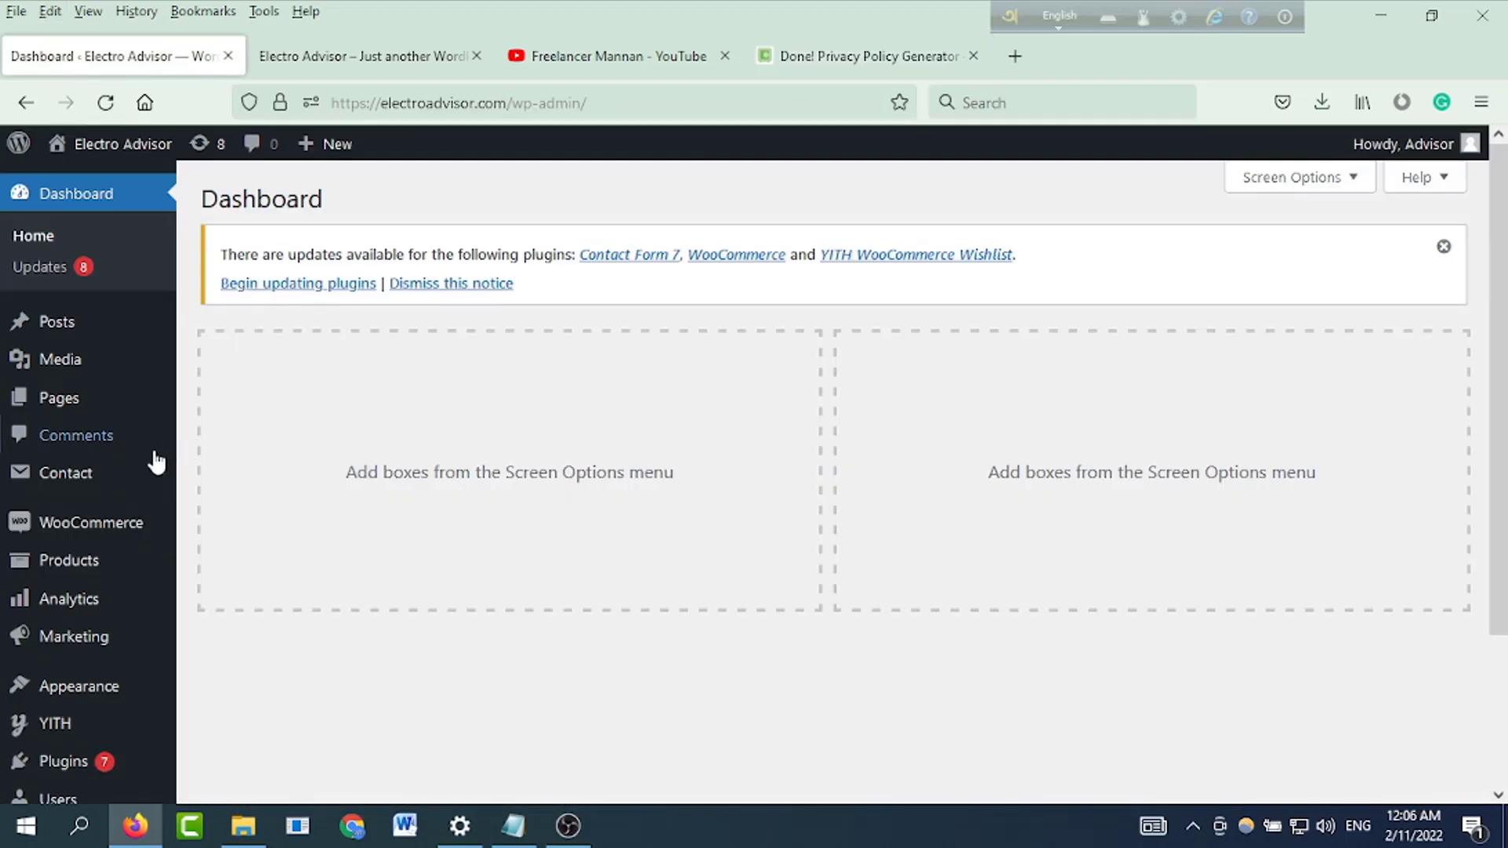
mouse_move(134, 408)
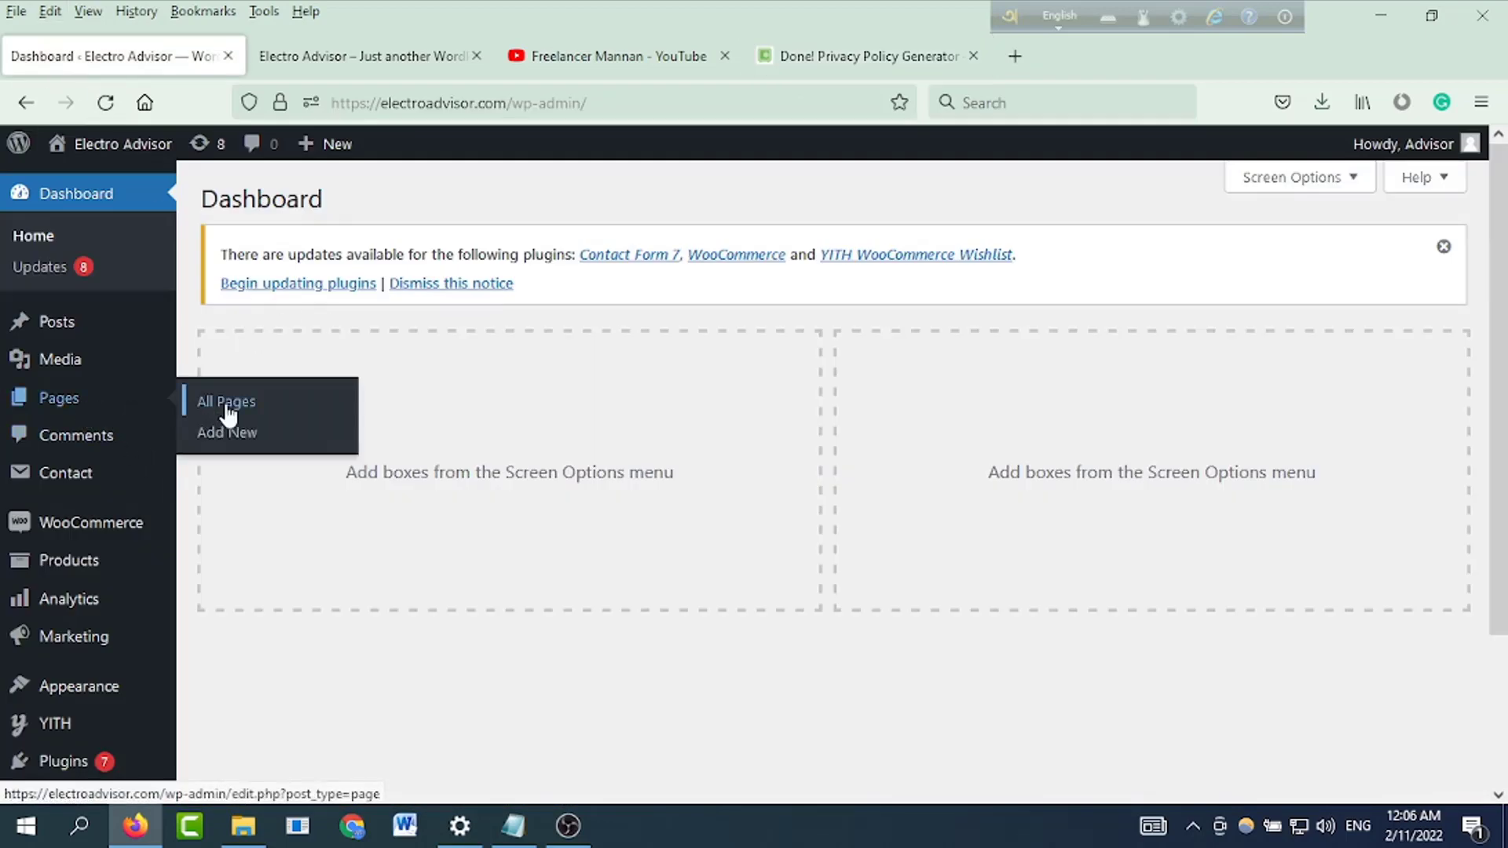
left_click(238, 441)
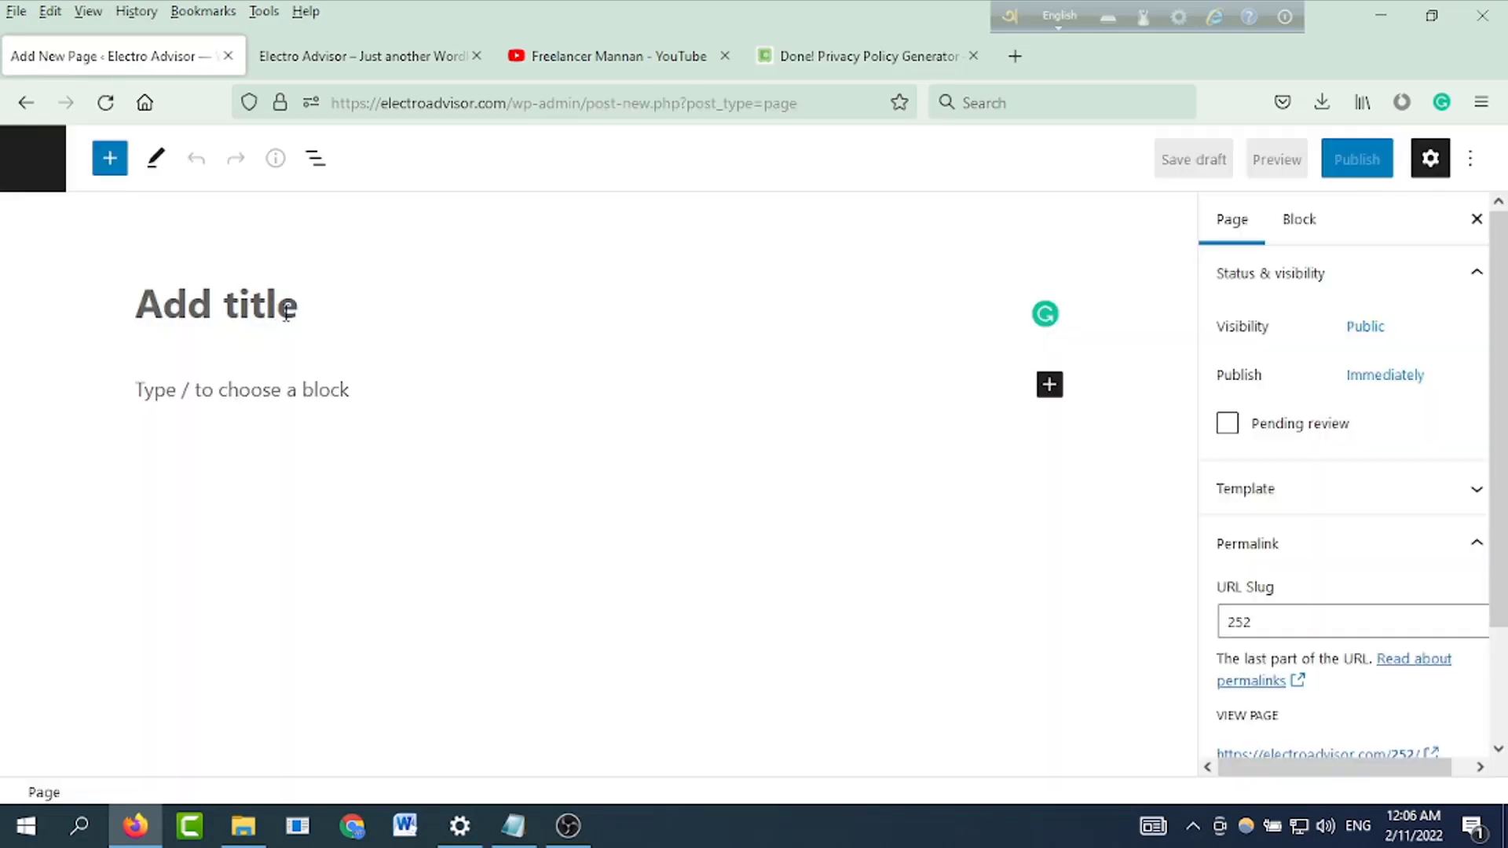
type("P")
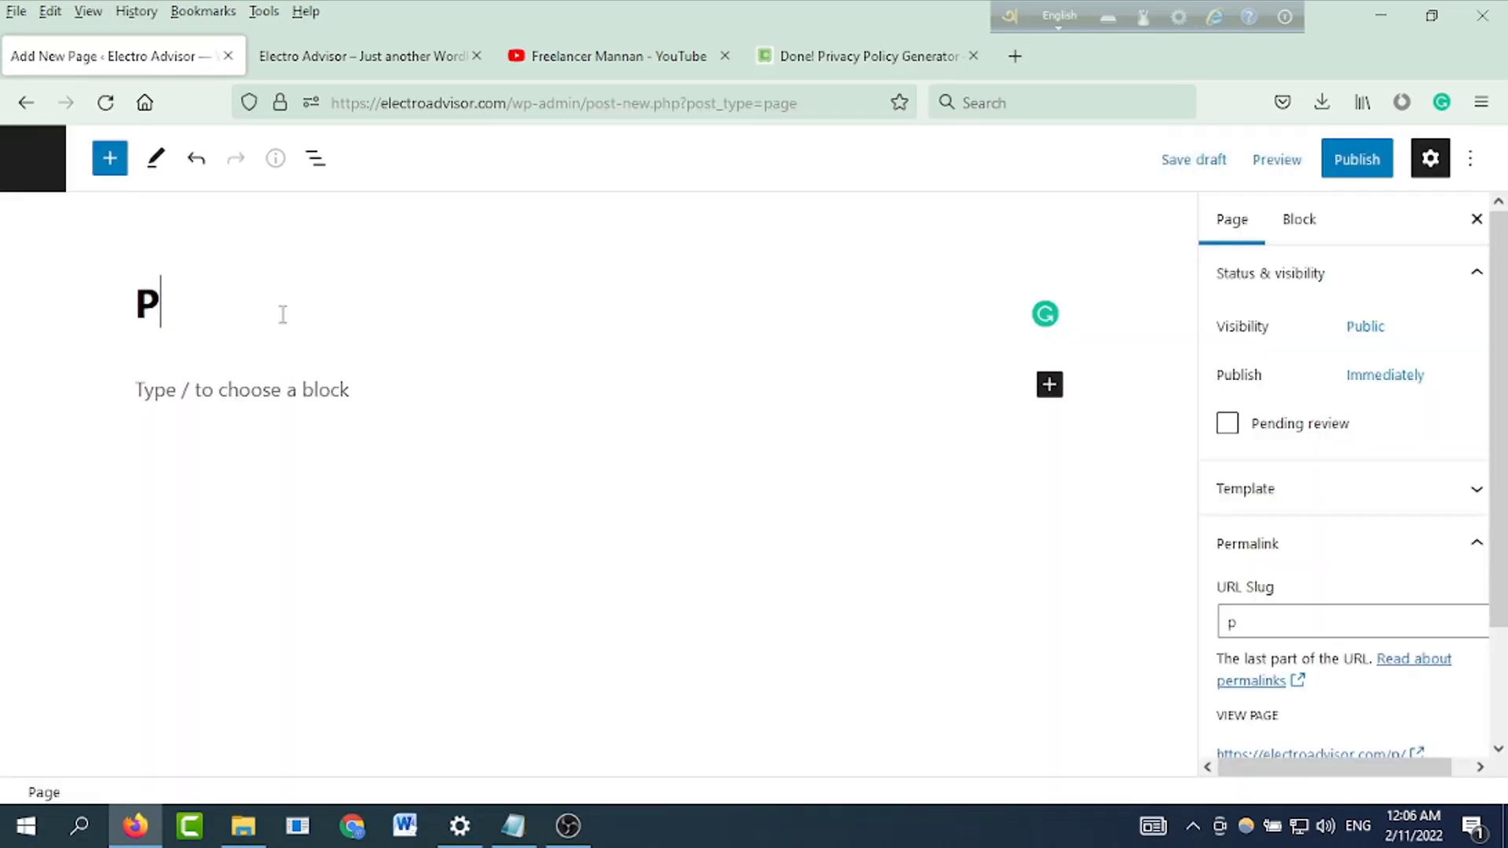
type("rivacy Policy")
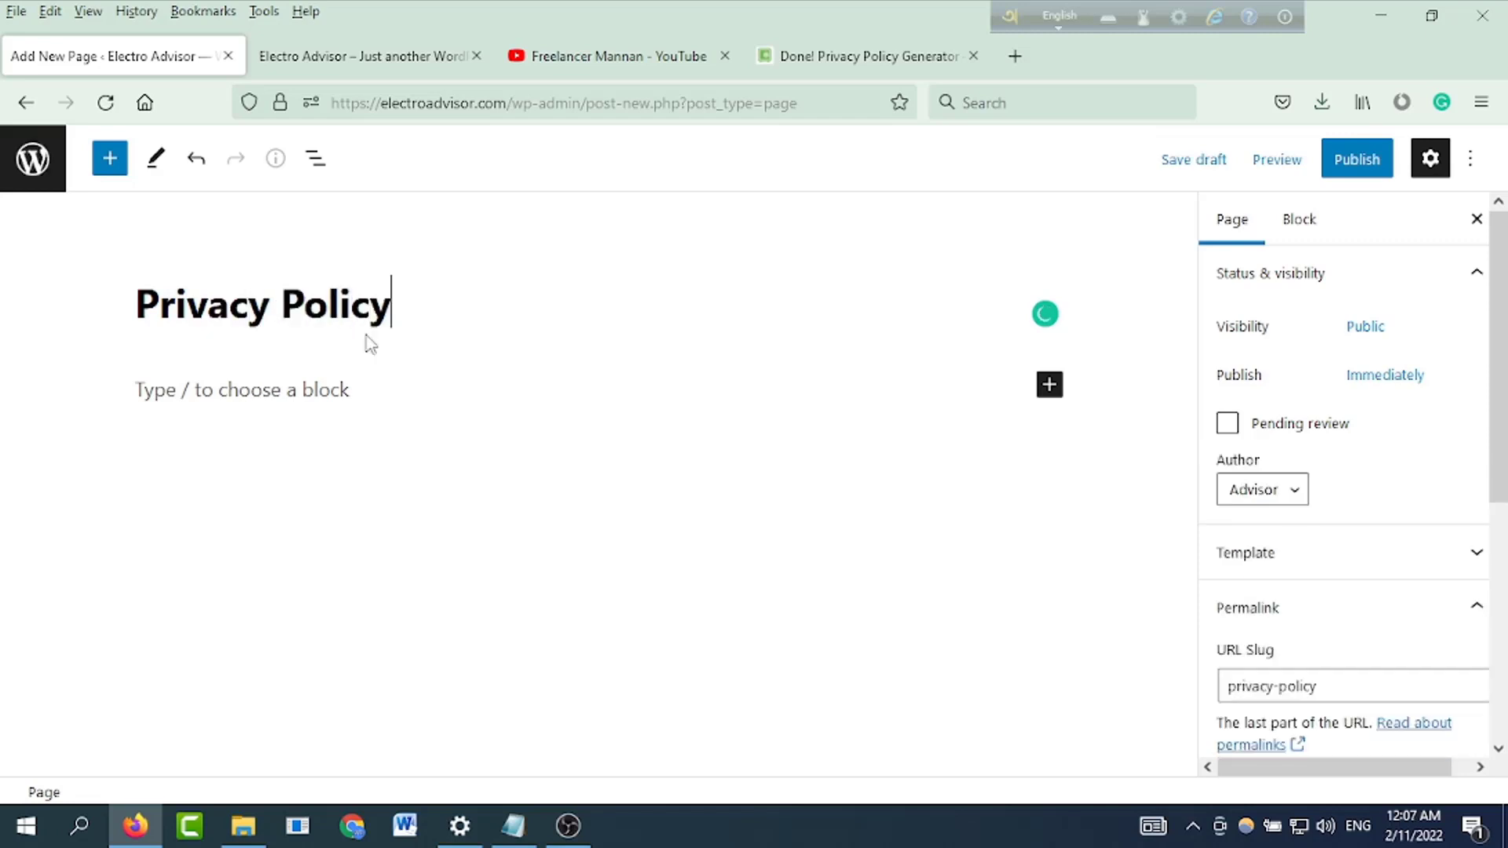
left_click(864, 53)
left_click(118, 55)
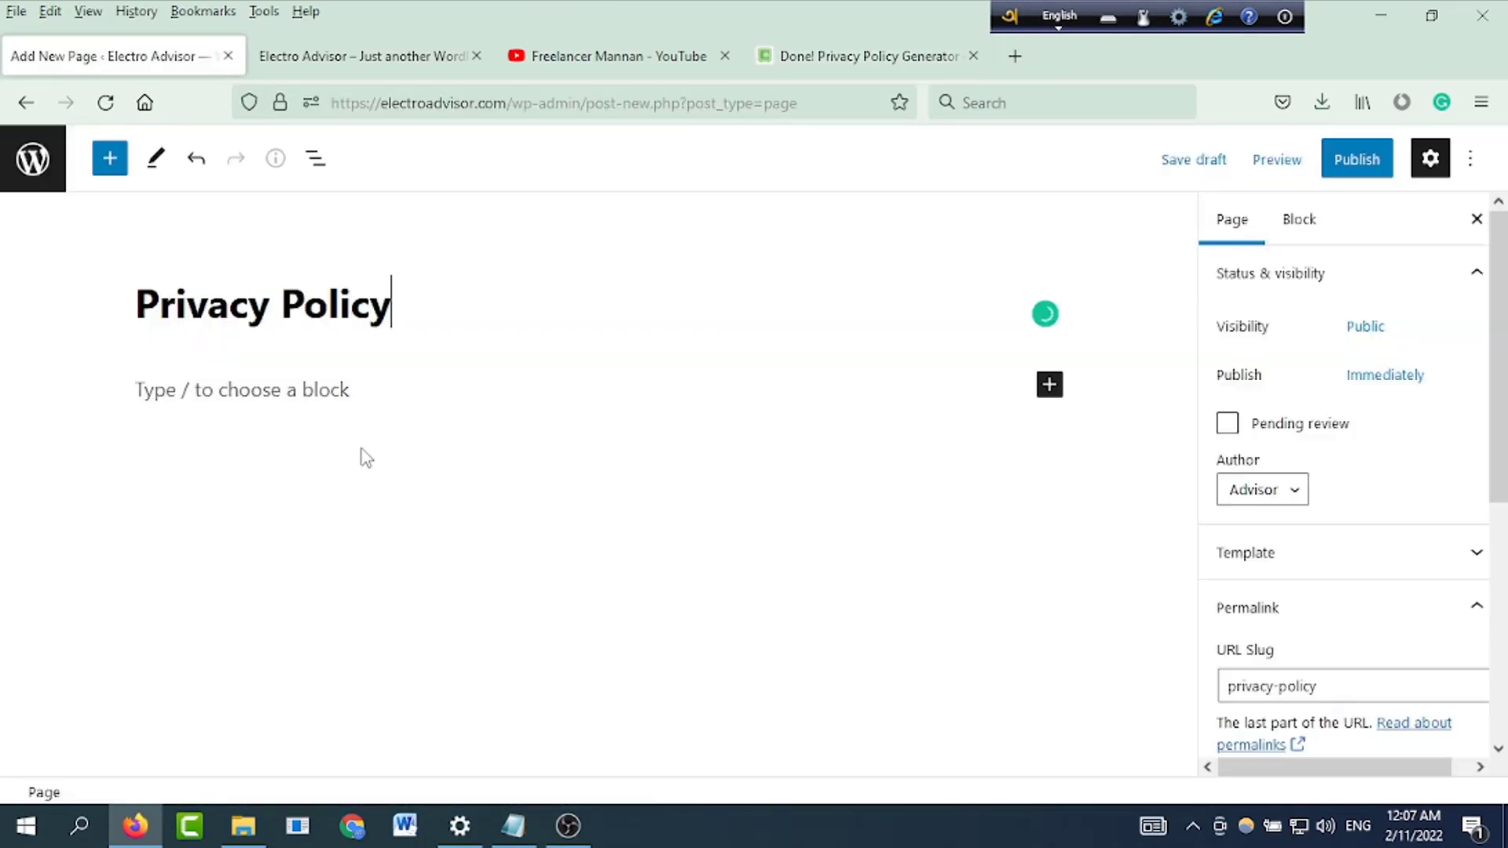
left_click(349, 393)
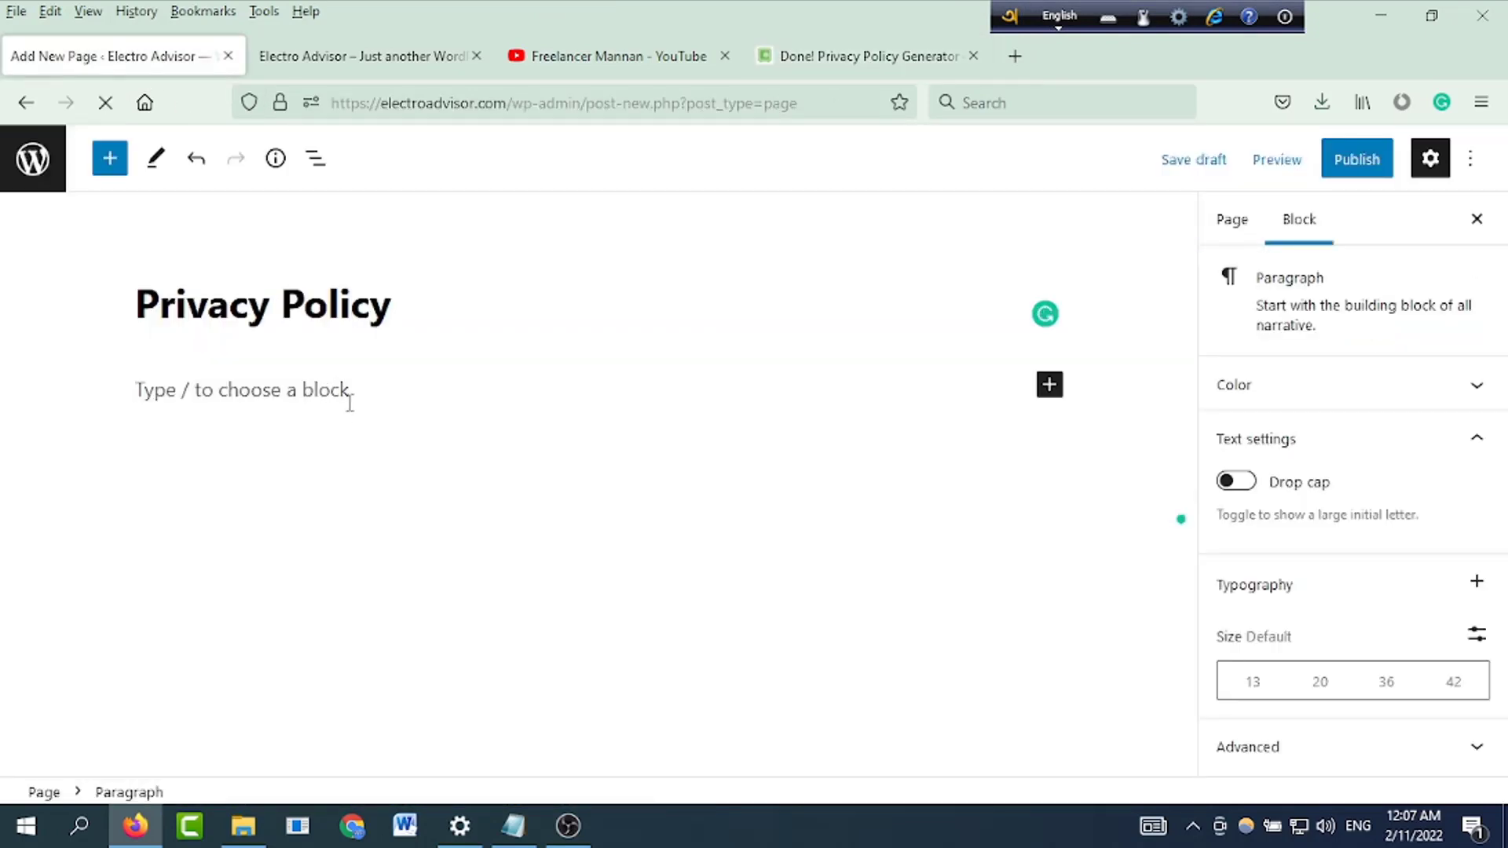
Paste the copied Electro Advisor policy into the page body and look it over.
key("ctrl+v")
scroll(606, 496, "up", 15)
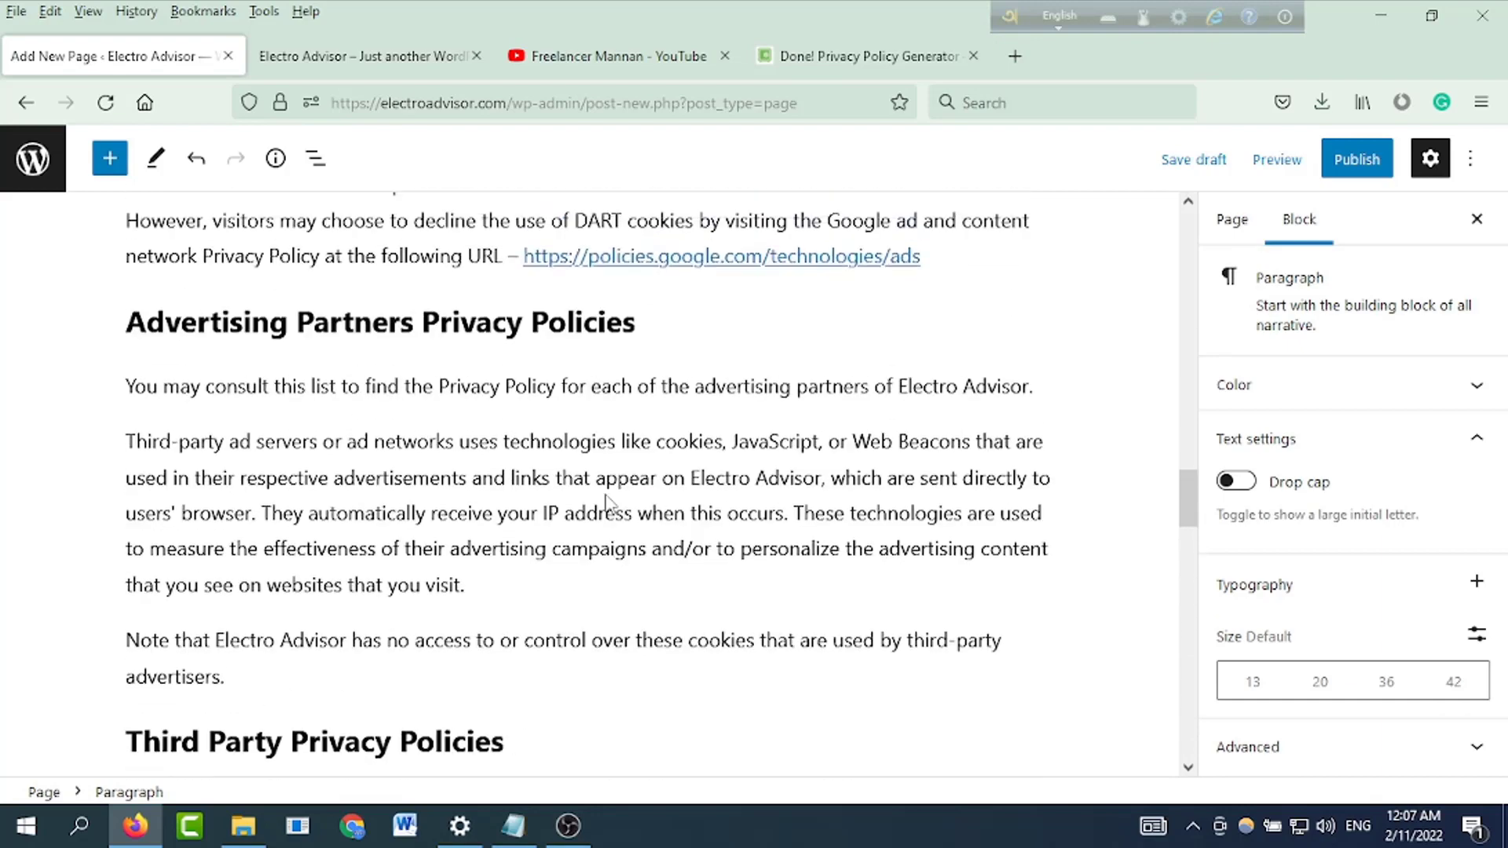
scroll(606, 499, "up", 12)
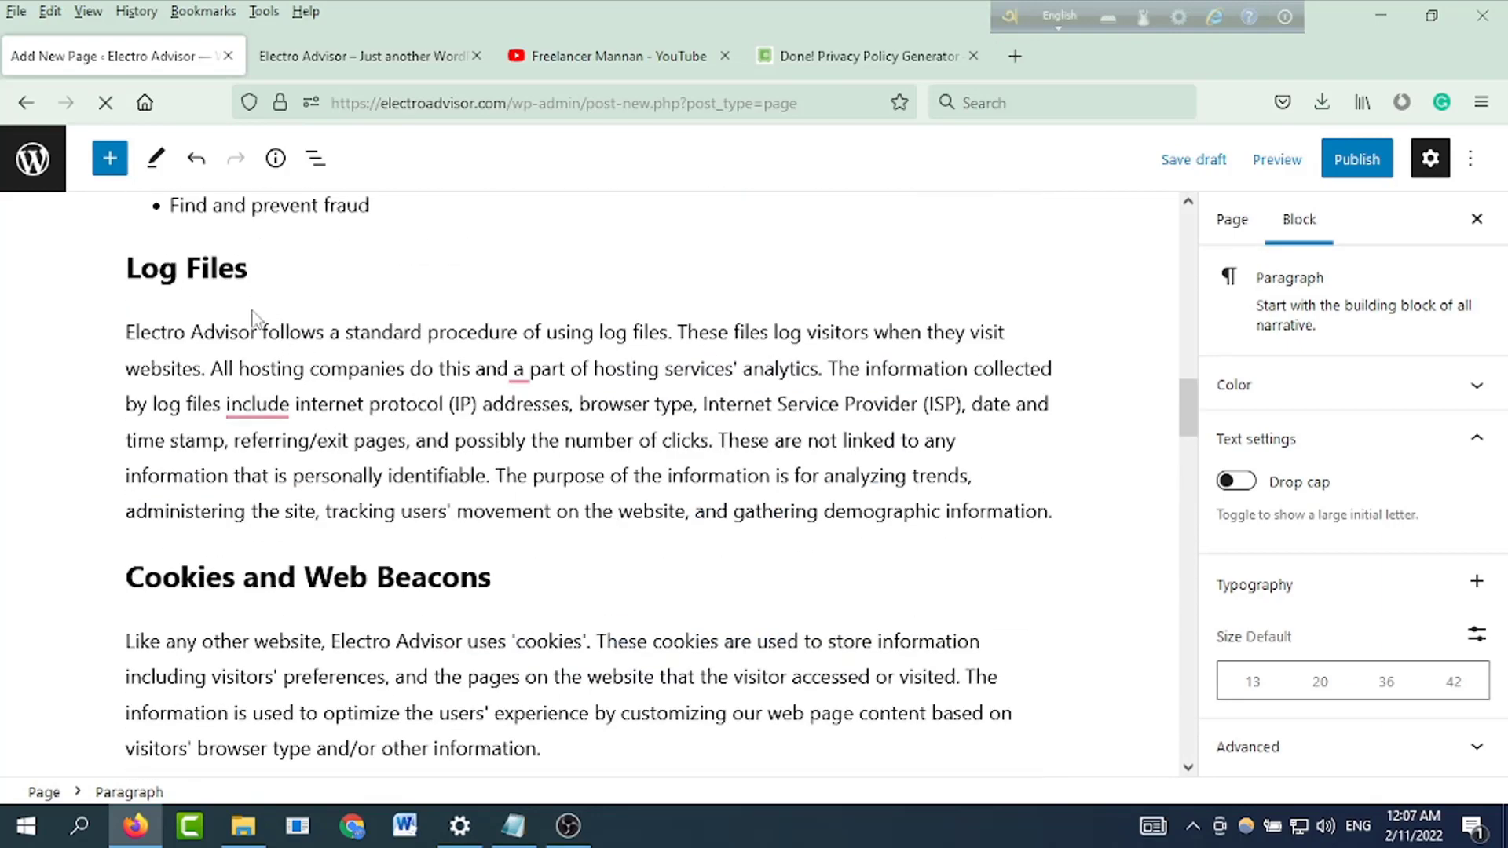
scroll(283, 333, "up", 10)
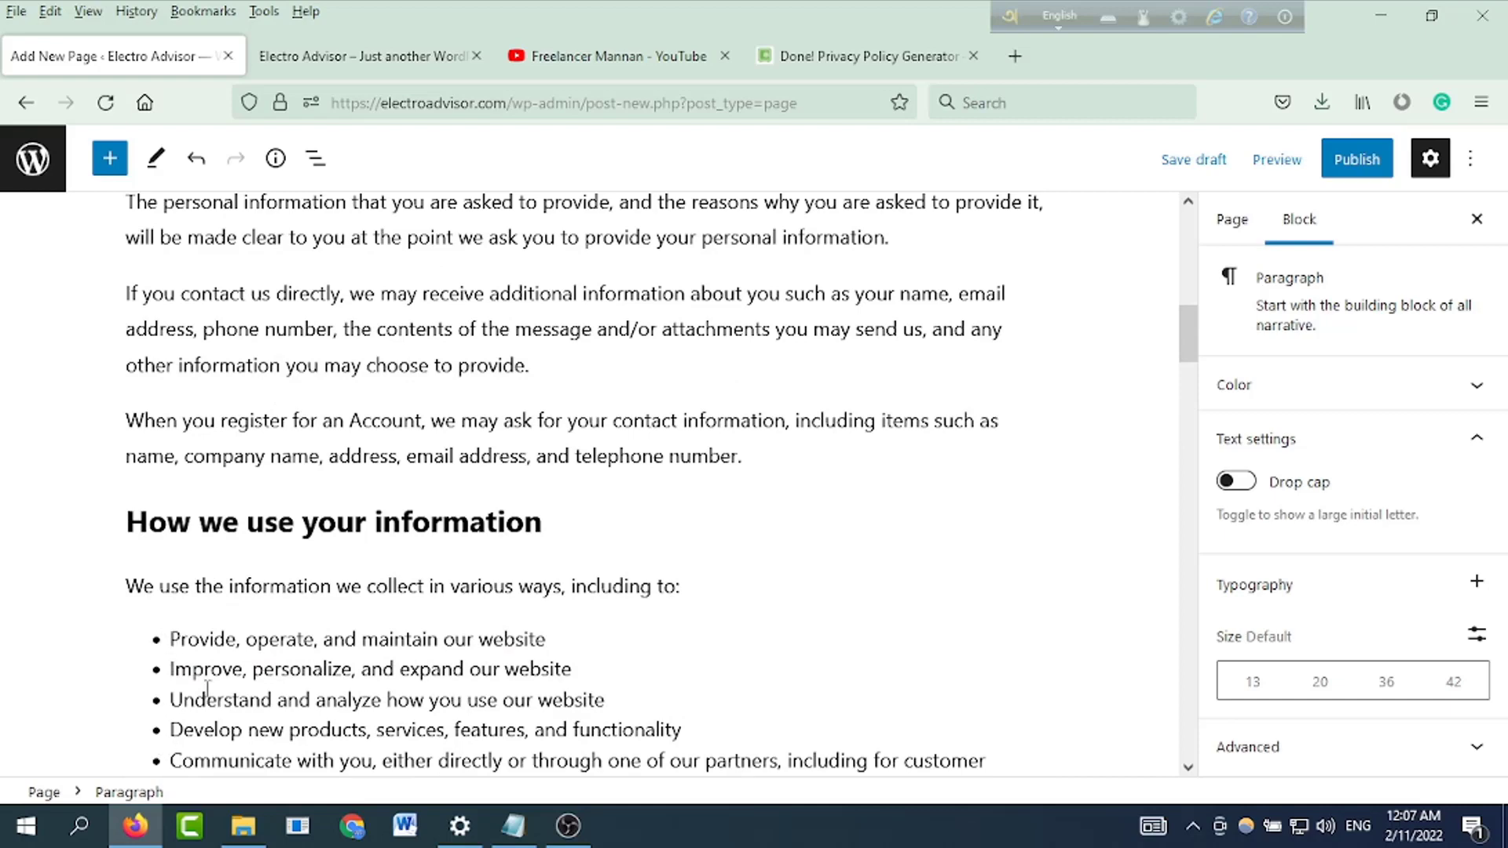
scroll(207, 689, "up", 10)
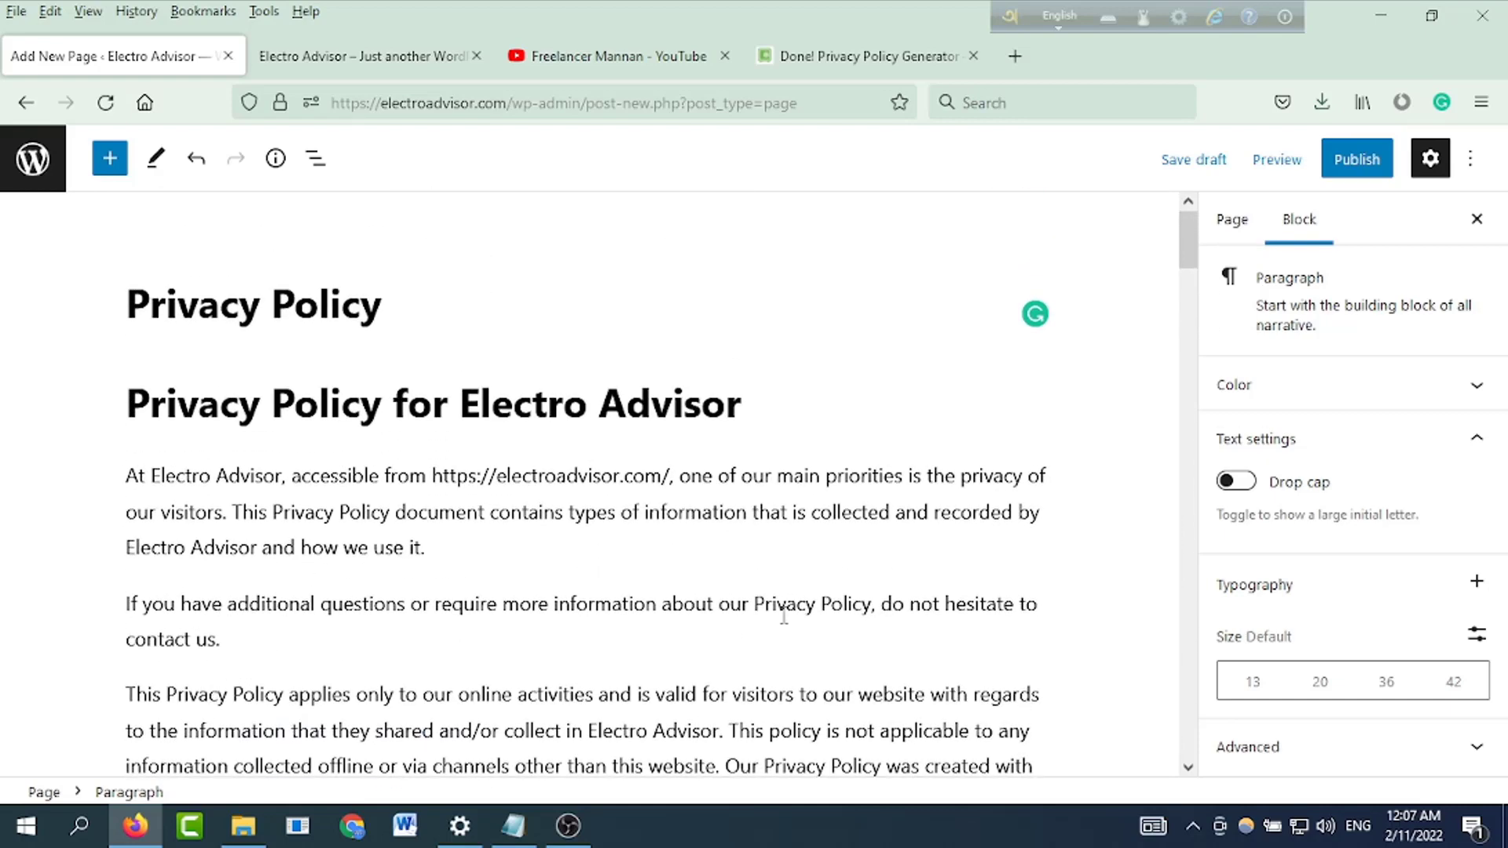
scroll(966, 600, "down", 3)
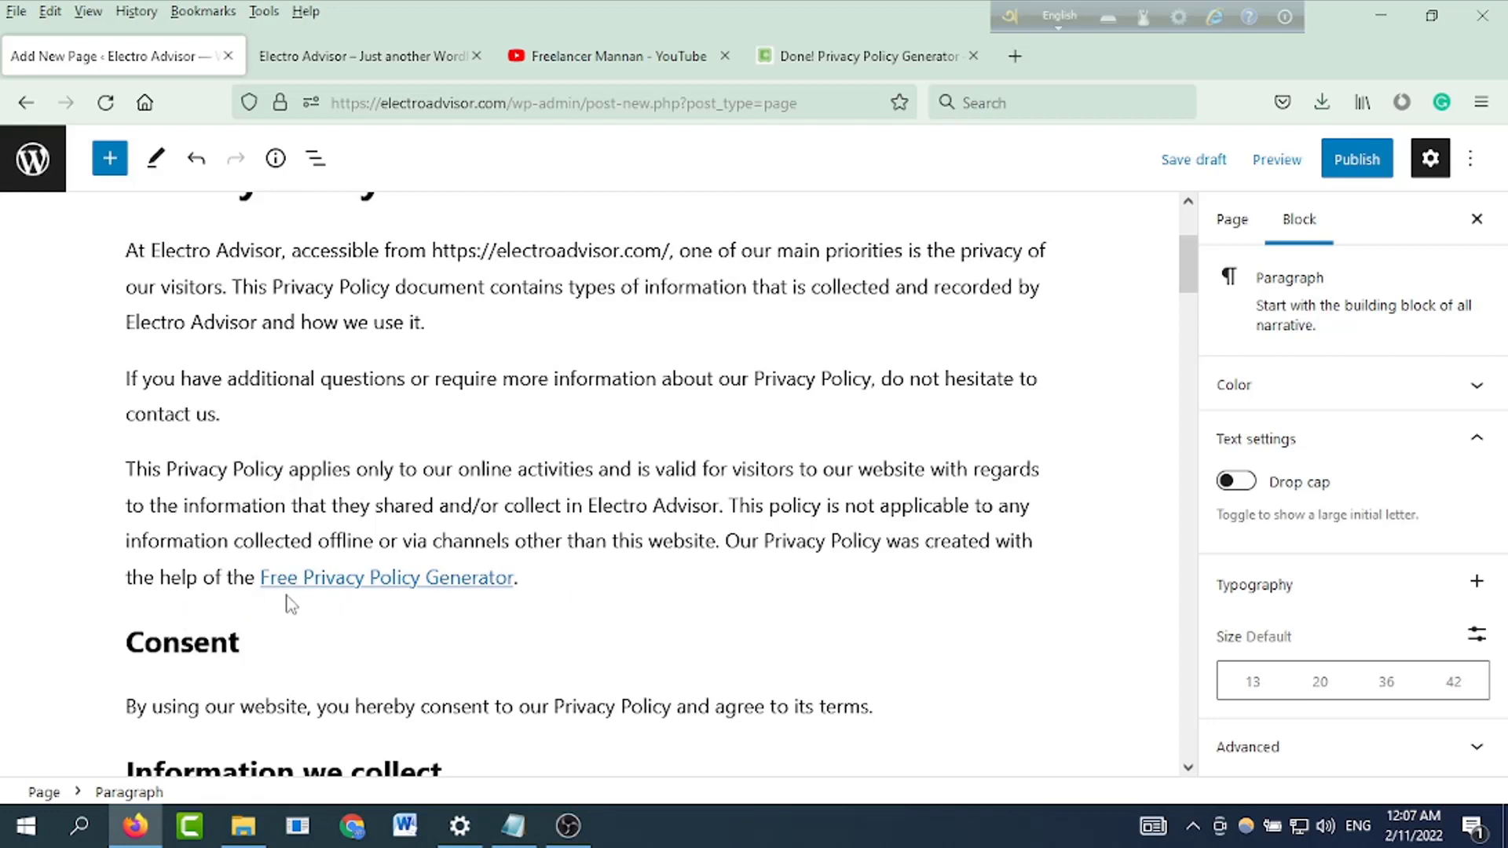
left_click_drag(518, 580, 260, 579)
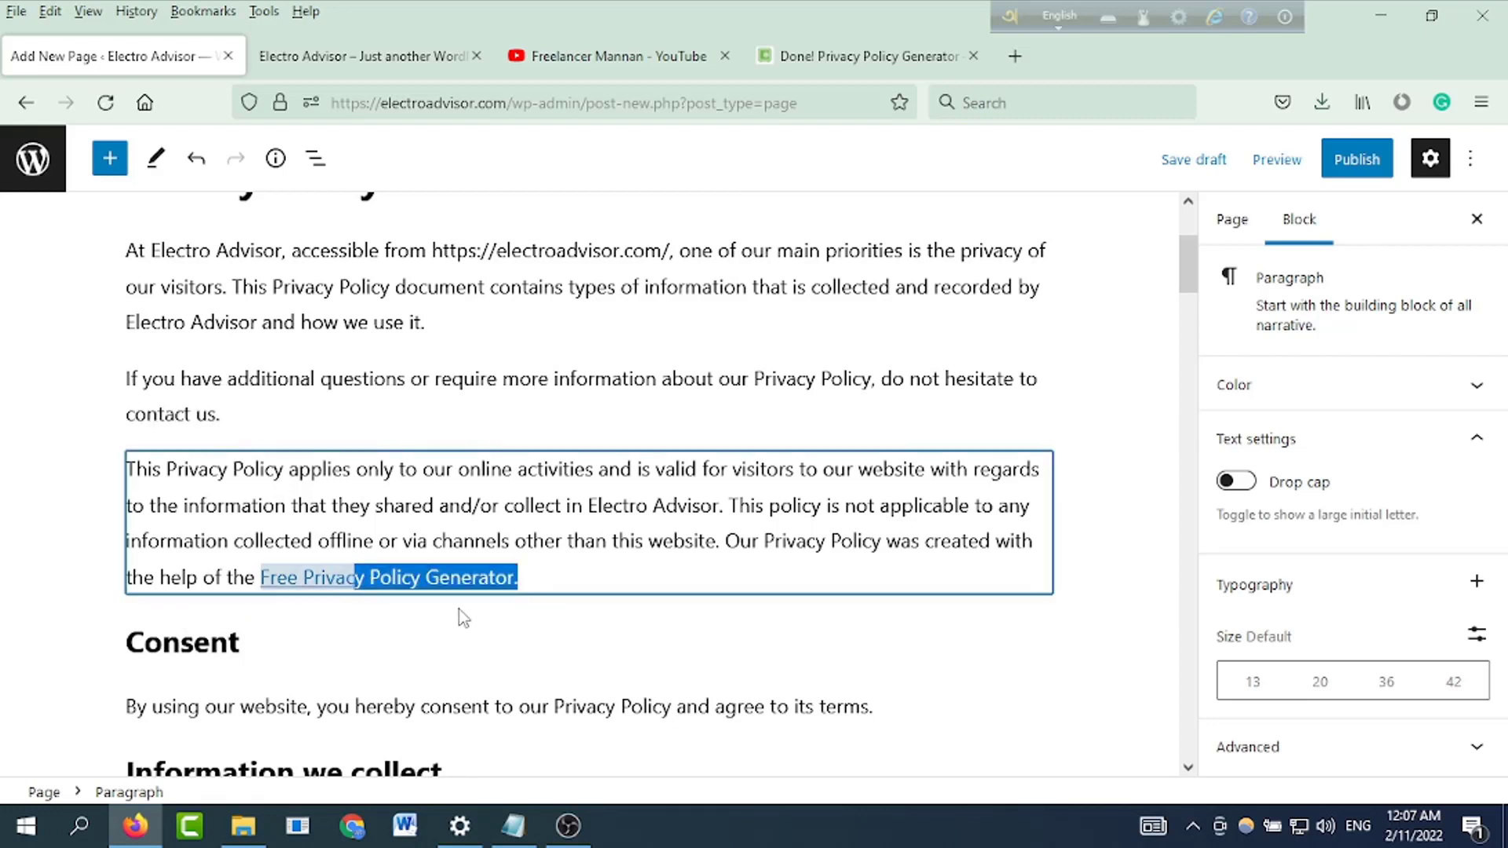
left_click(443, 622)
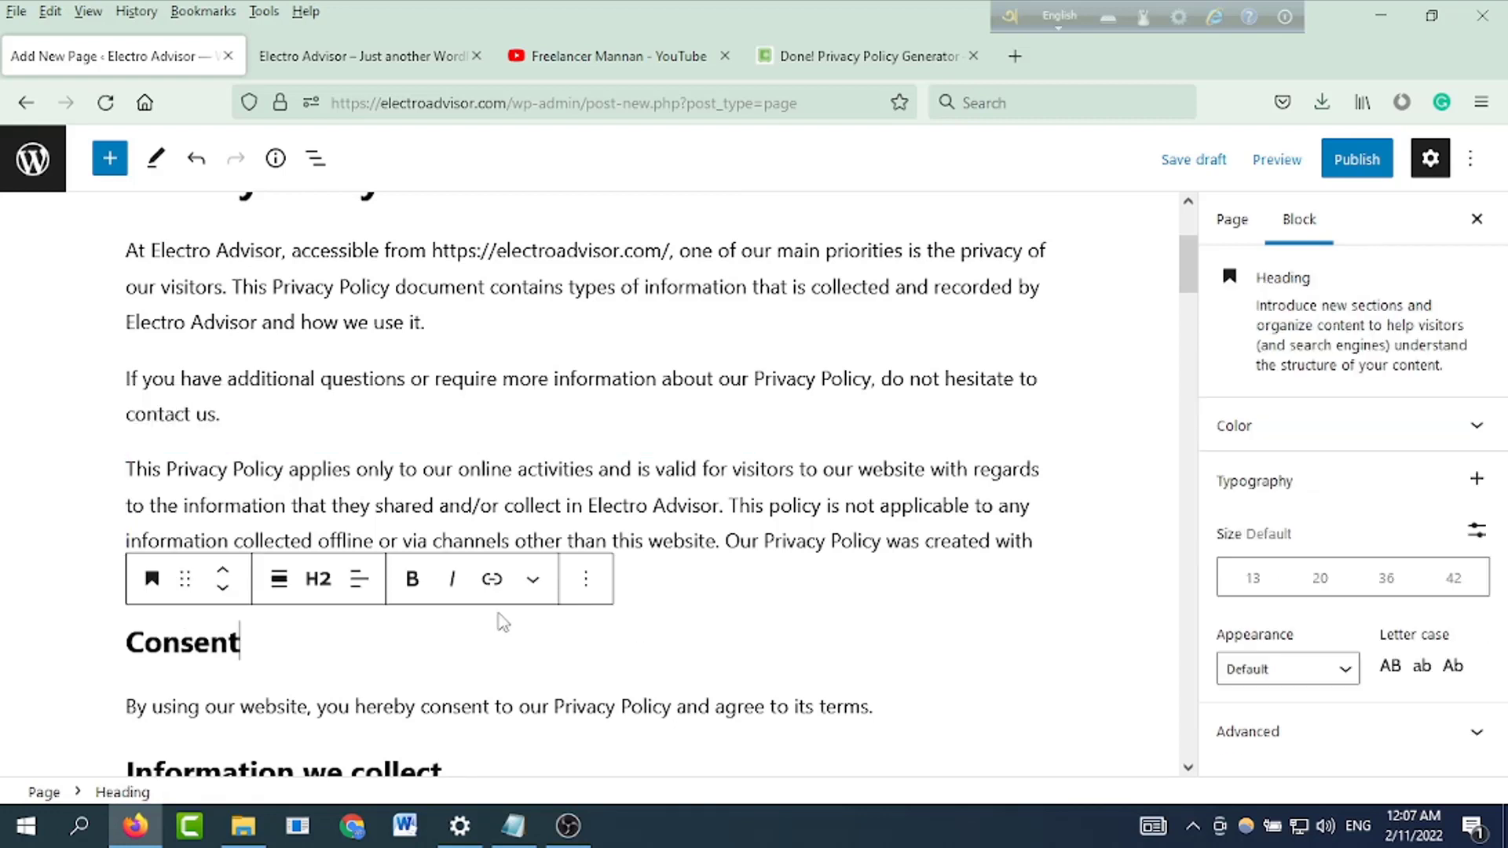
left_click(684, 609)
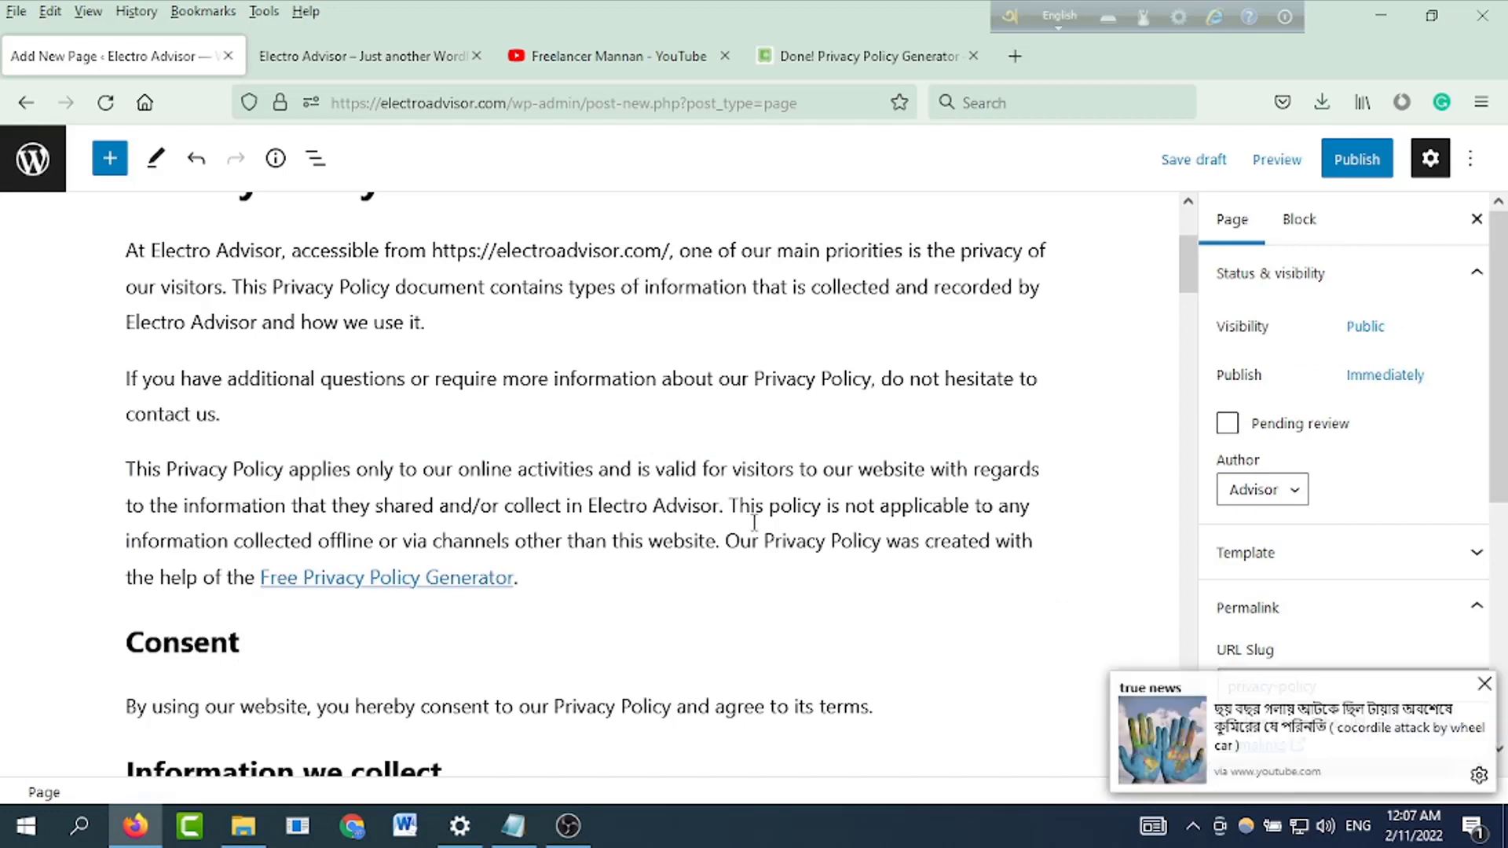
Publish the Privacy Policy page and bring up the View Page link's options.
left_click(1358, 171)
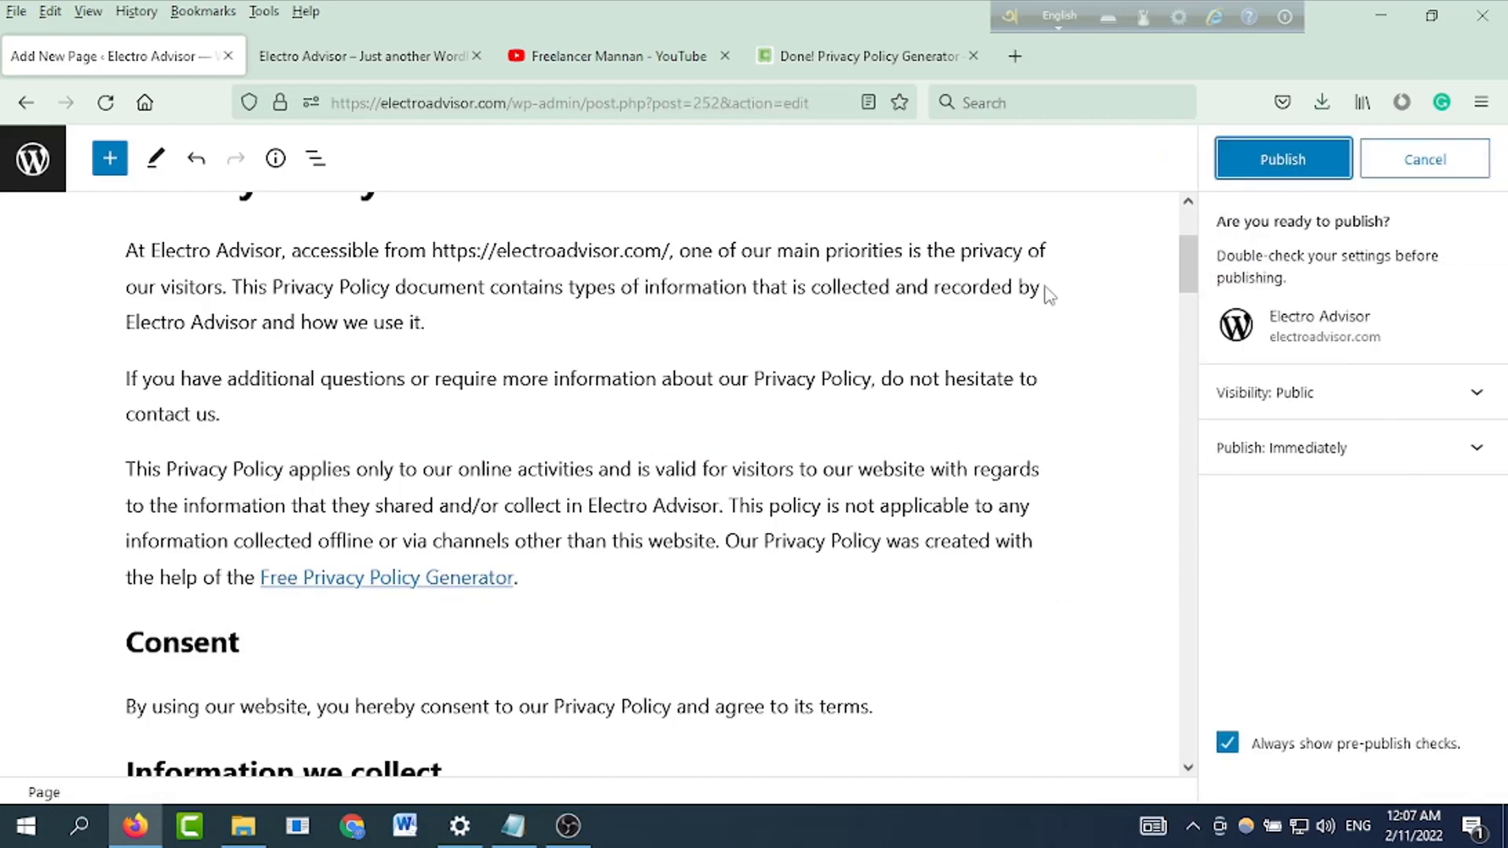
left_click(1282, 157)
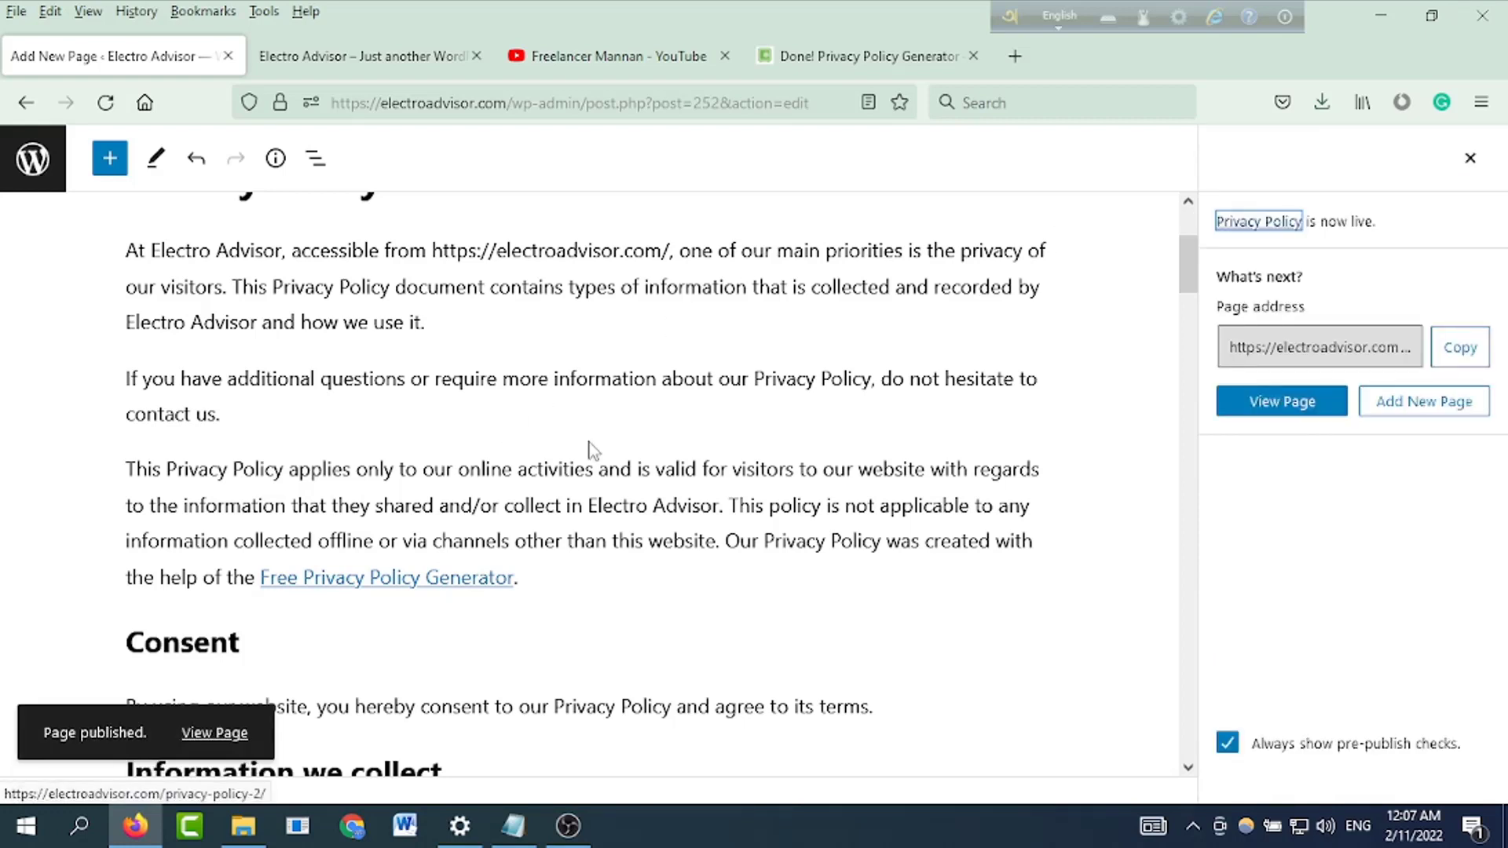
right_click(227, 732)
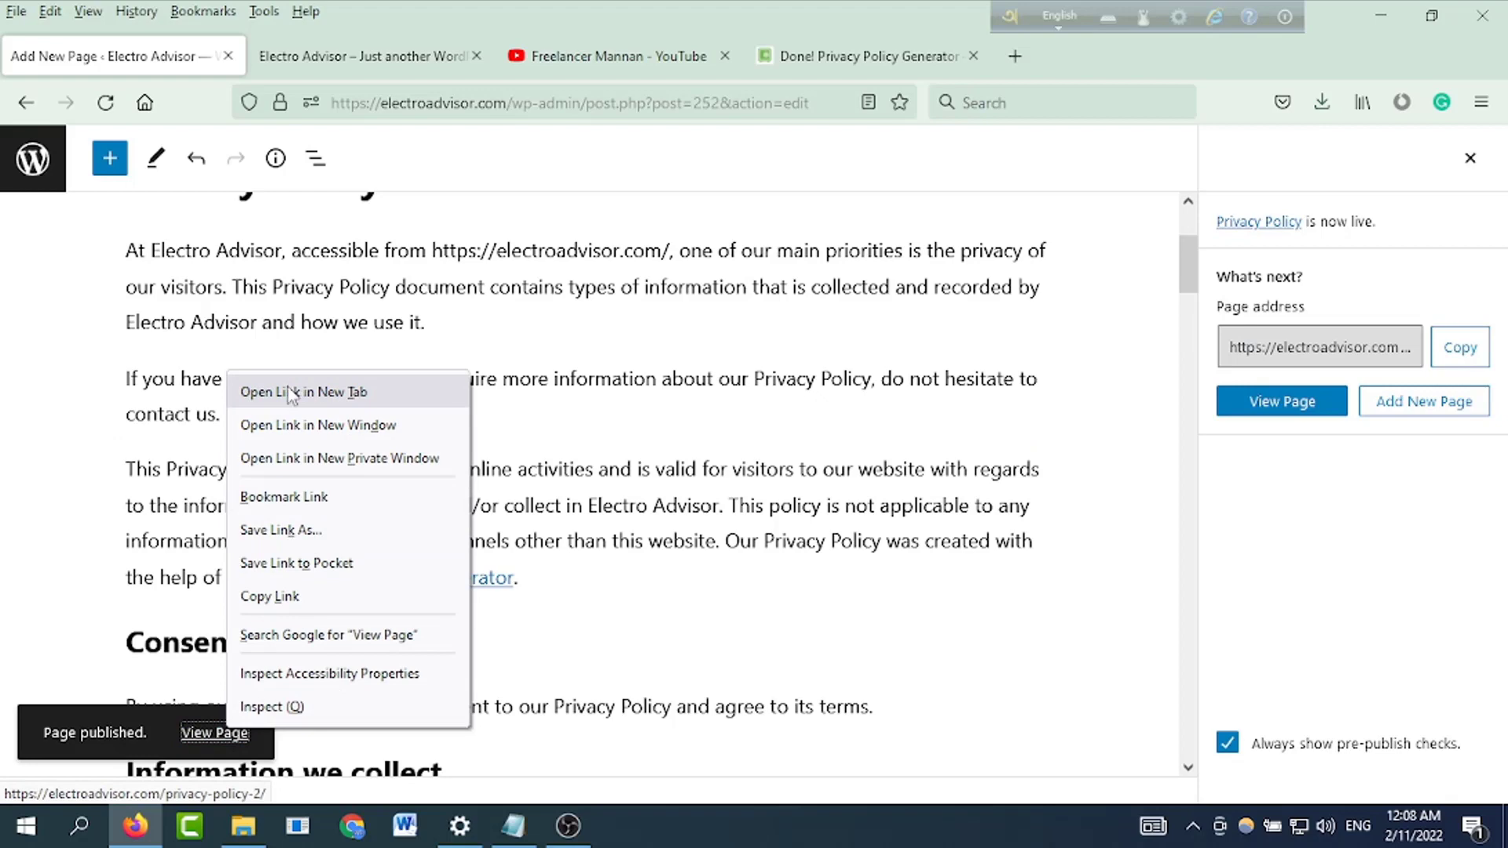
left_click(1114, 351)
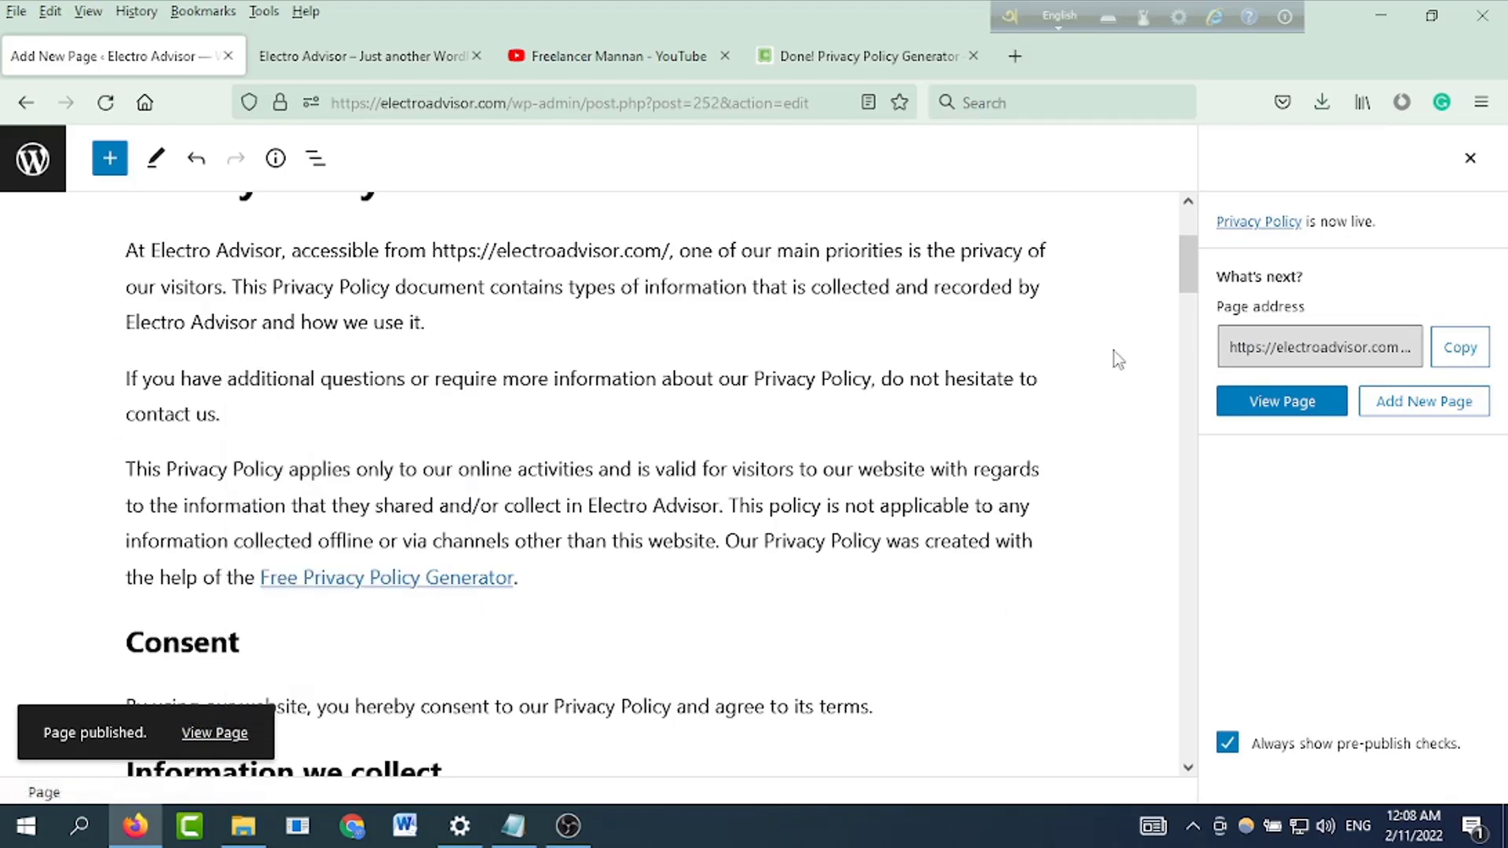
scroll(1146, 393, "up", 3)
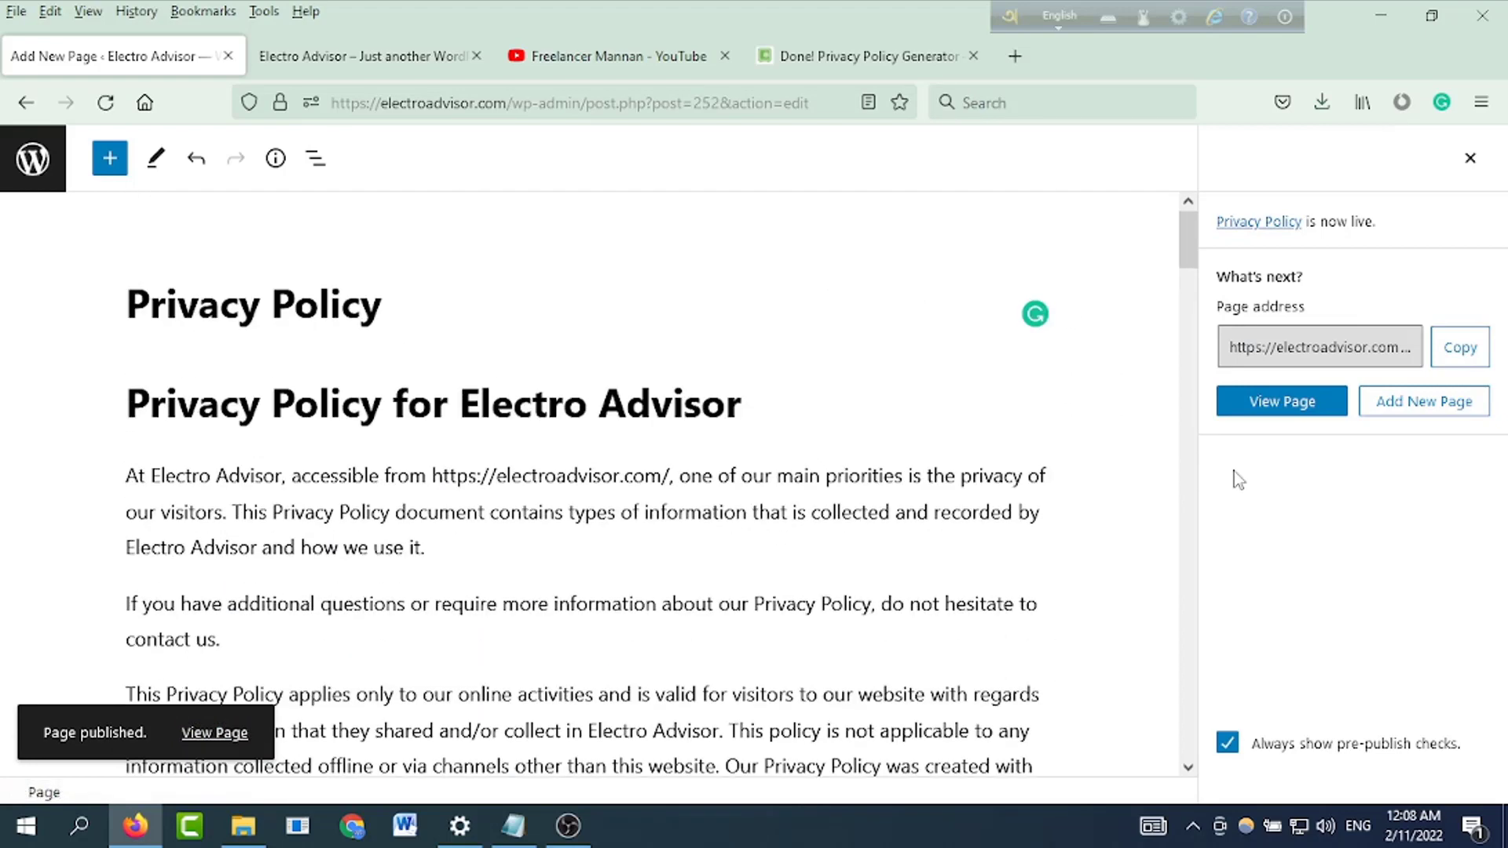
right_click(1291, 401)
Open the live 'Privacy Policy – Electro Advisor' page in a new tab and scroll through it.
left_click(1299, 419)
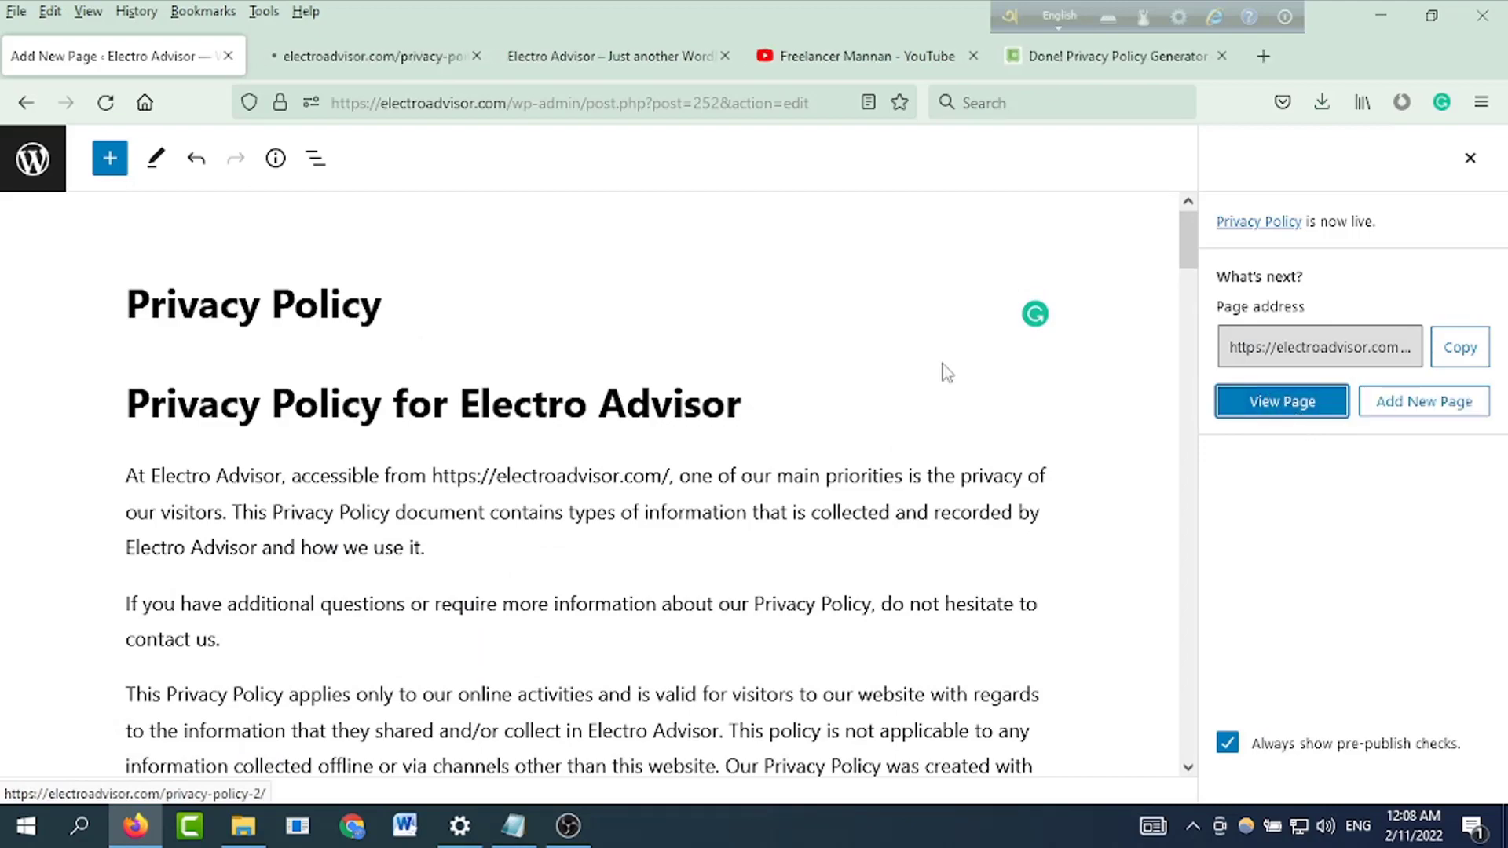
left_click(342, 69)
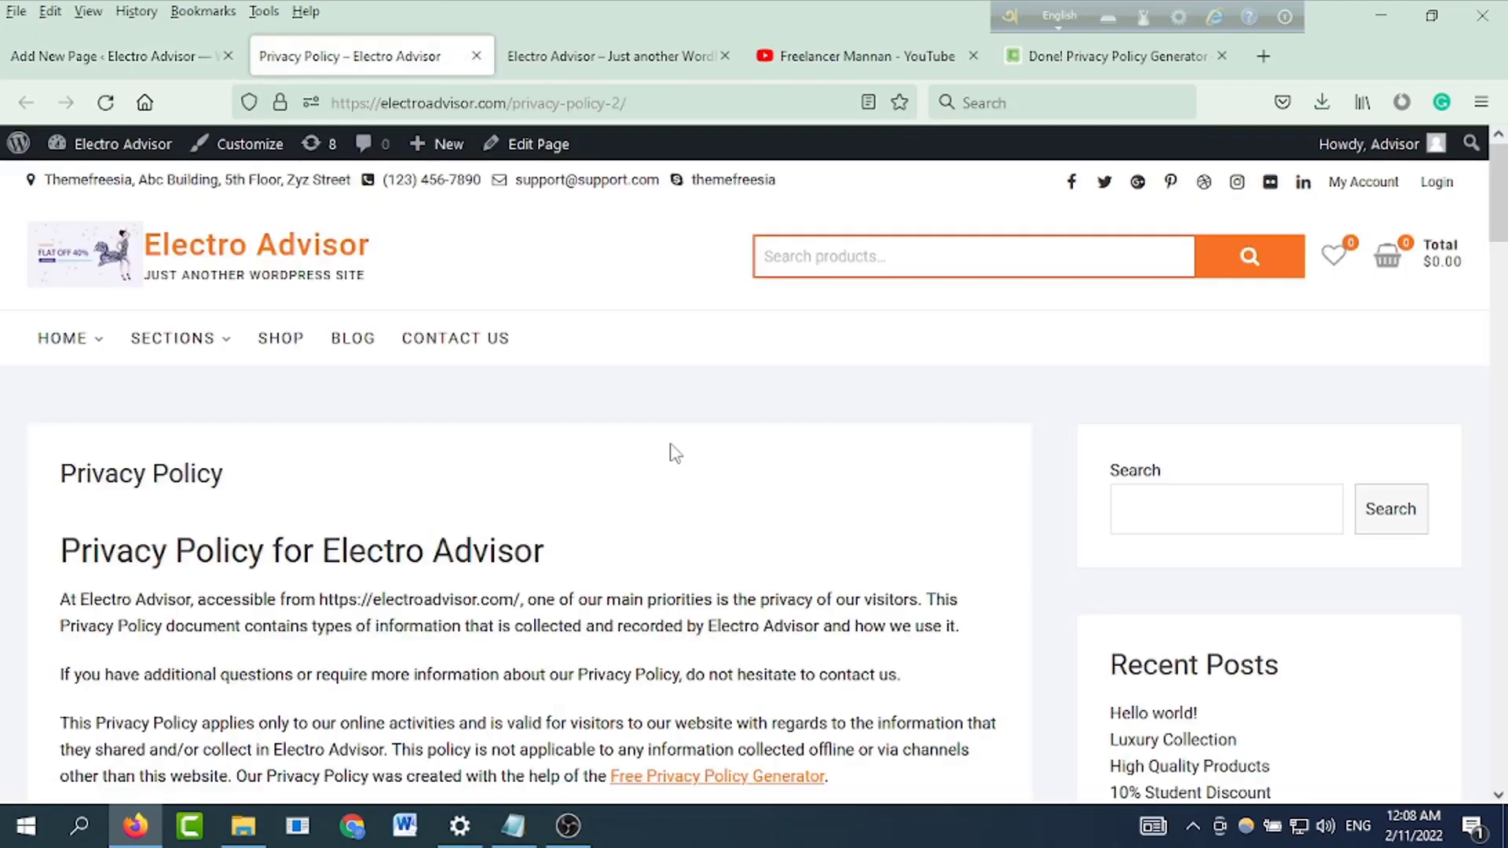
scroll(641, 542, "down", 10)
scroll(641, 549, "down", 20)
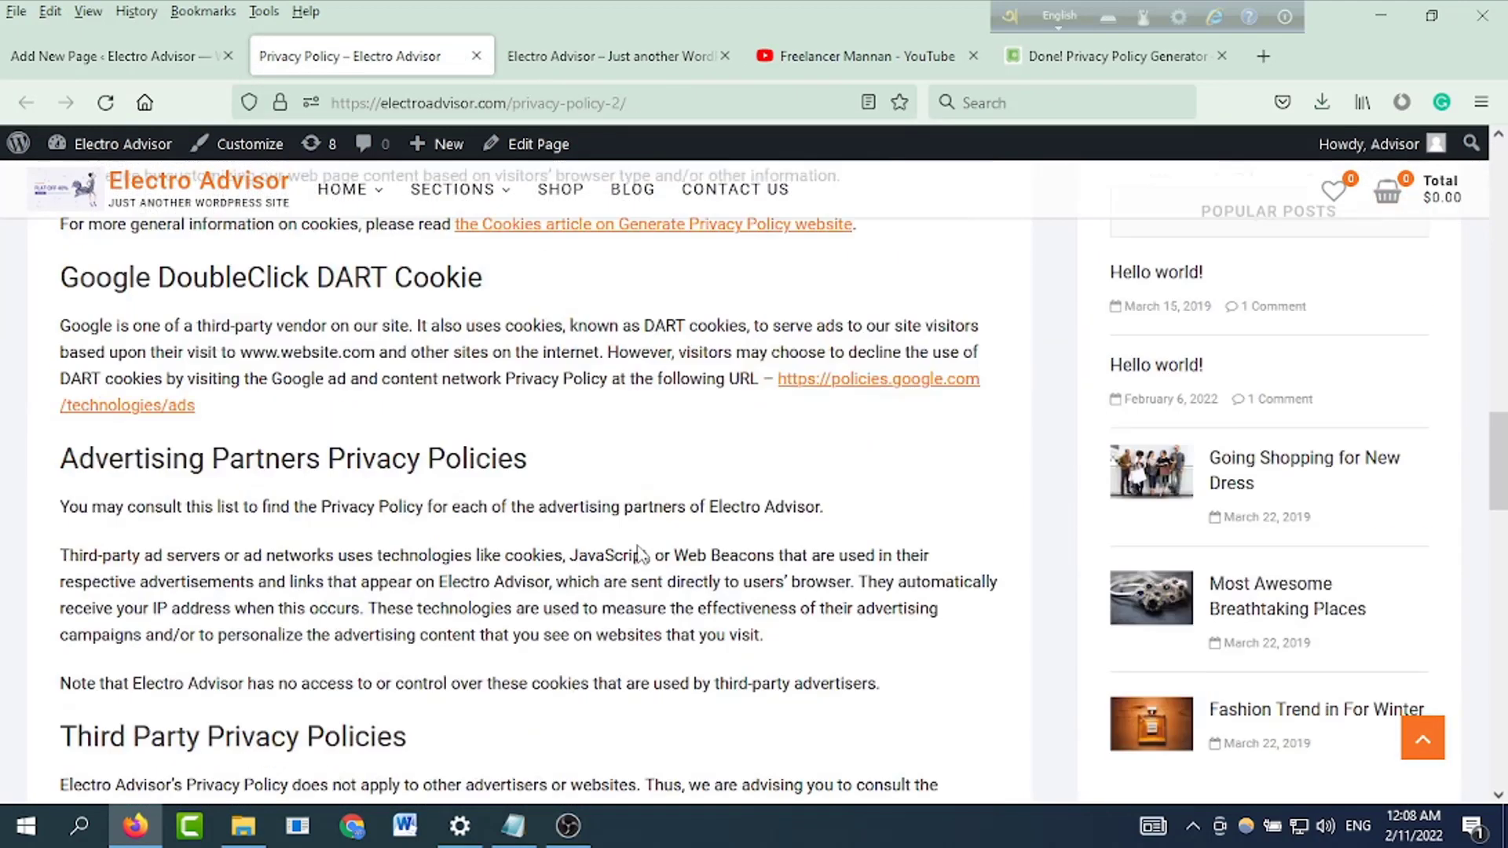
key("Home")
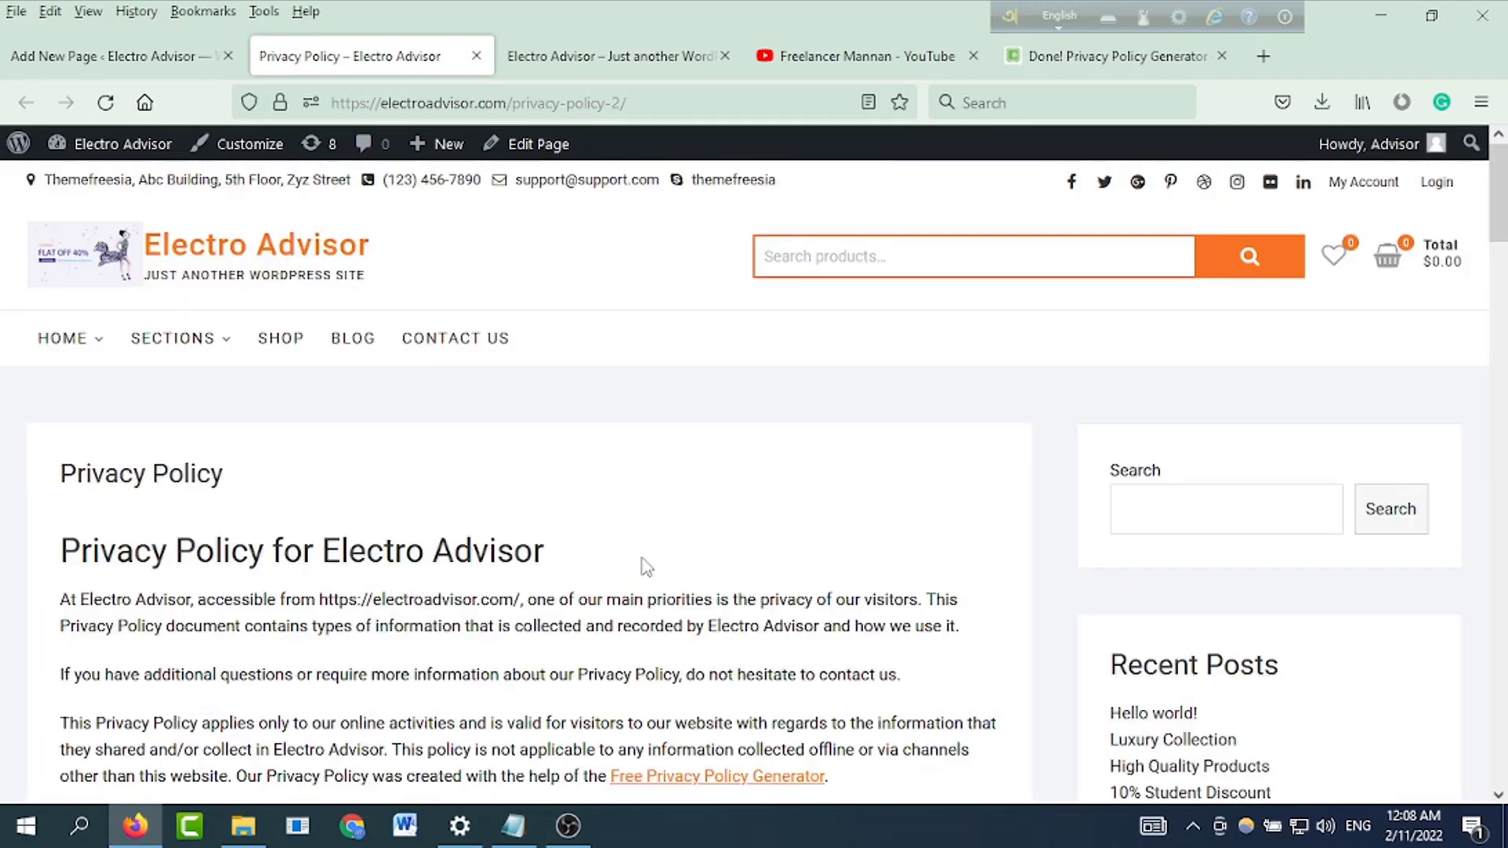